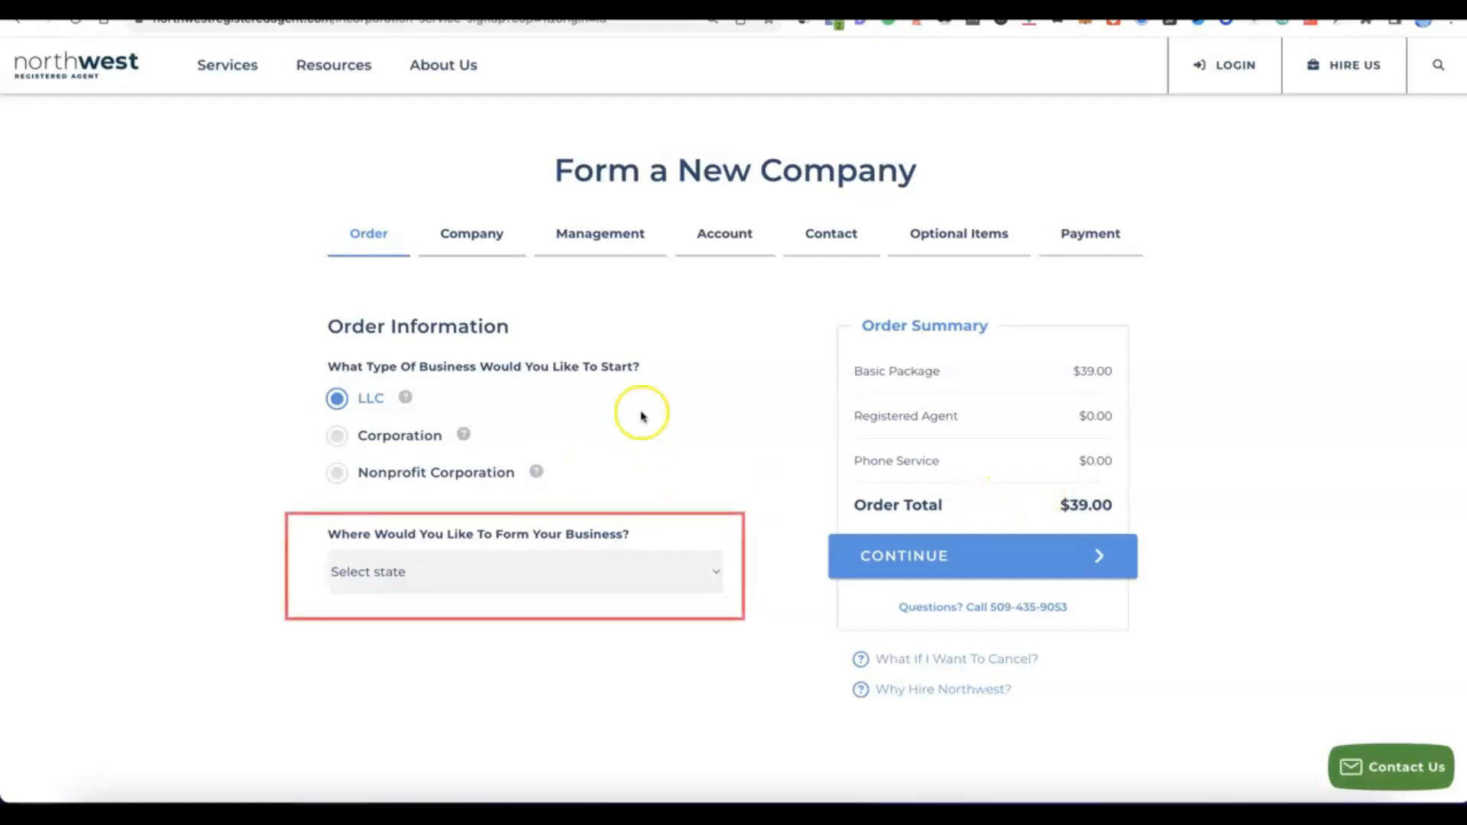
Step: Choose NM - New Mexico as the state of formation for the LLC and proceed to the company details
click(715, 571)
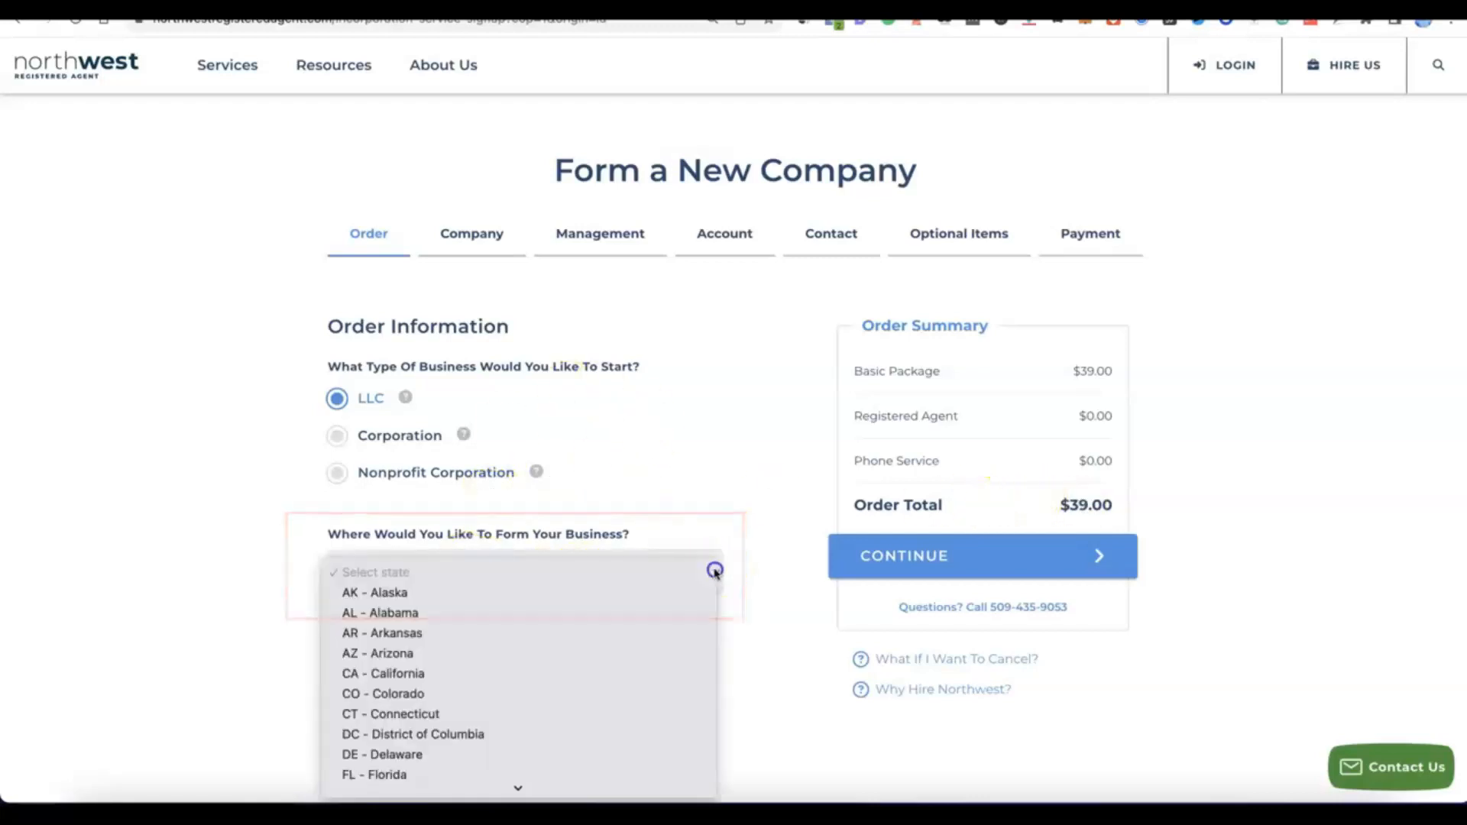
scroll(530, 486, down, 3)
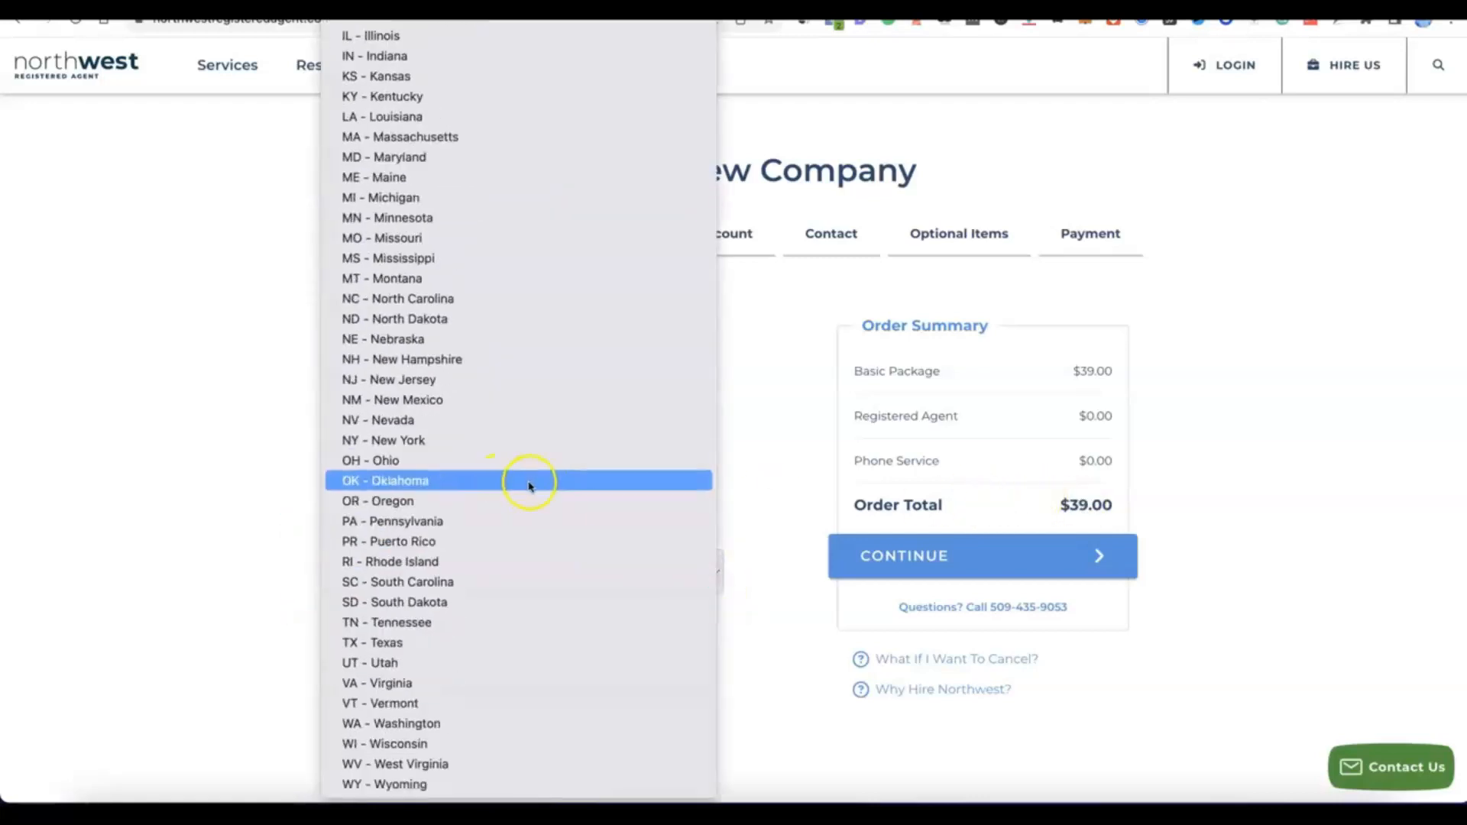
click(409, 402)
scroll(564, 609, down, 3)
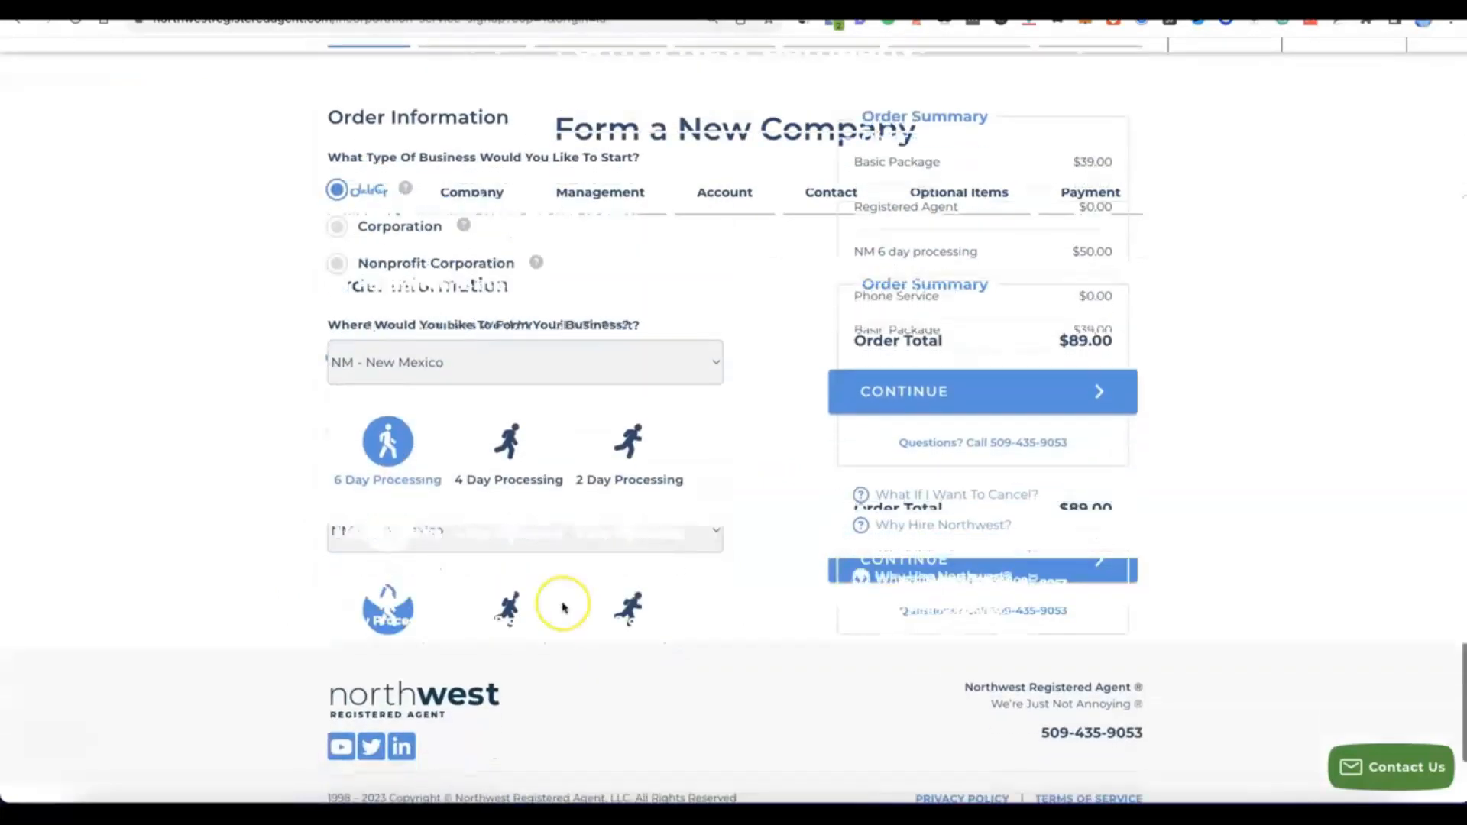
scroll(563, 608, up, 1)
scroll(565, 608, up, 1)
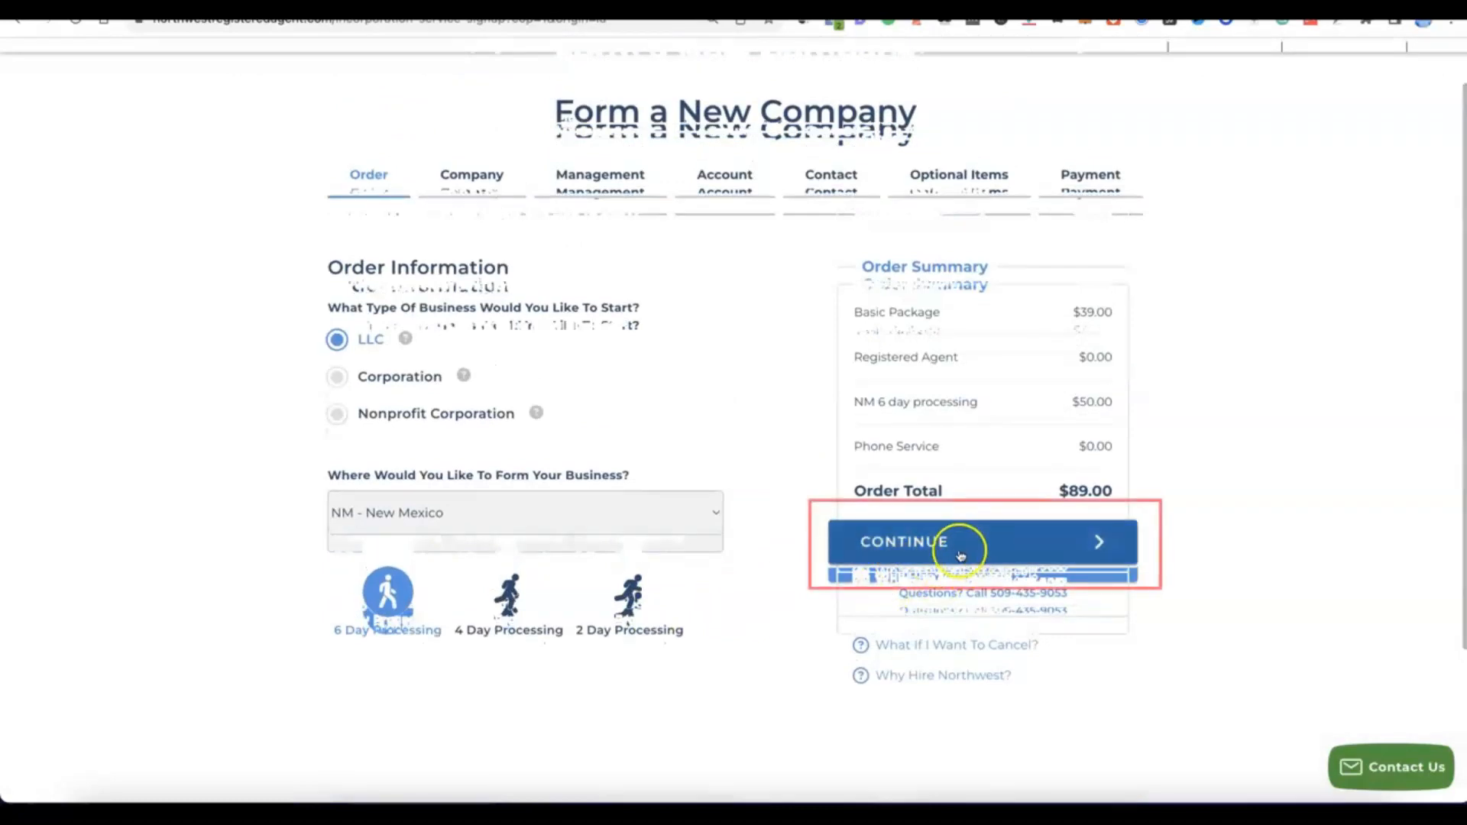
click(954, 549)
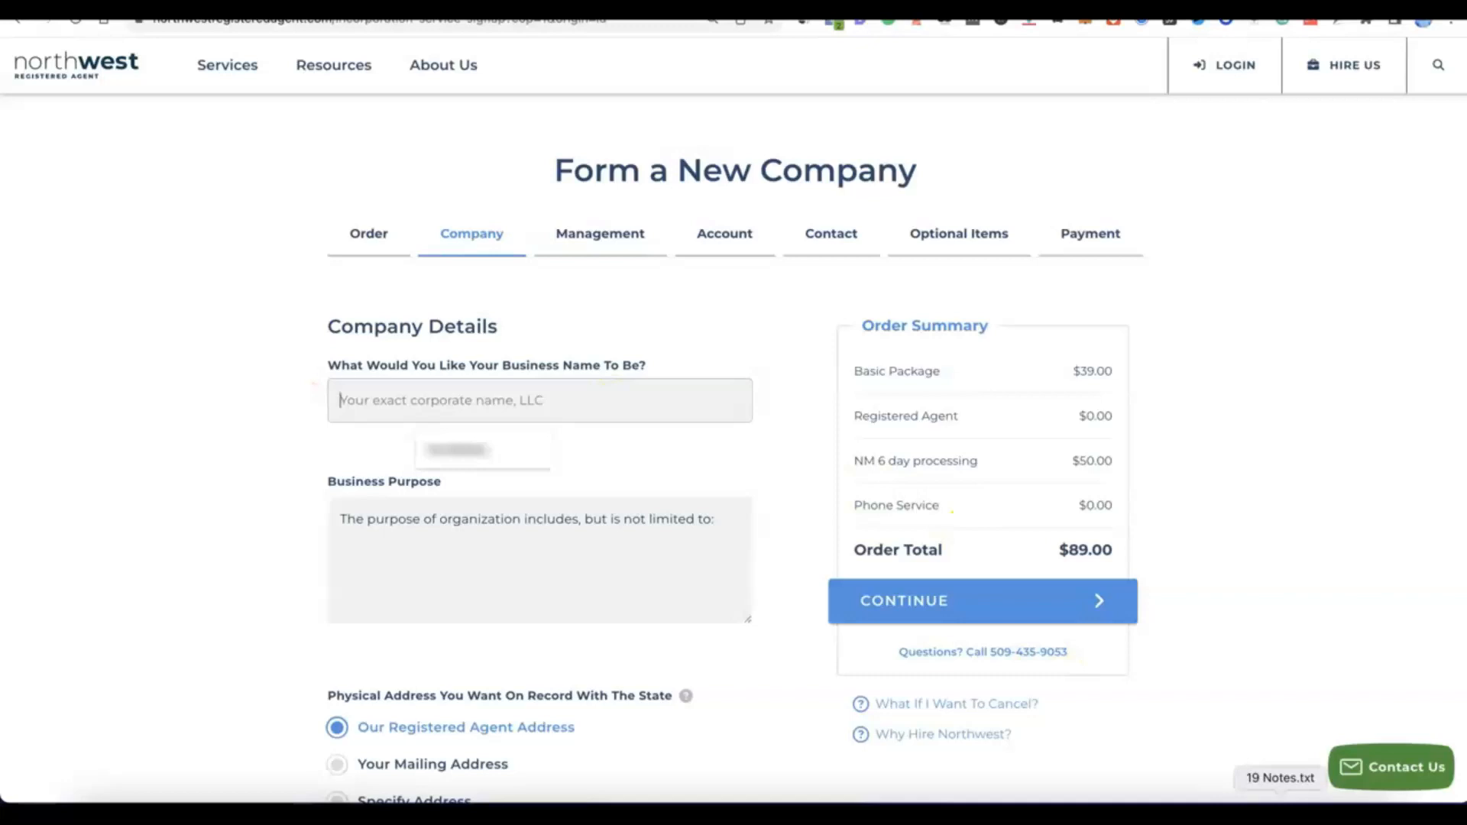
Step: Enter Modoe as the business name and complete the business purpose with "E-commerce - online selling of general products."
click(569, 398)
text(Modoe)
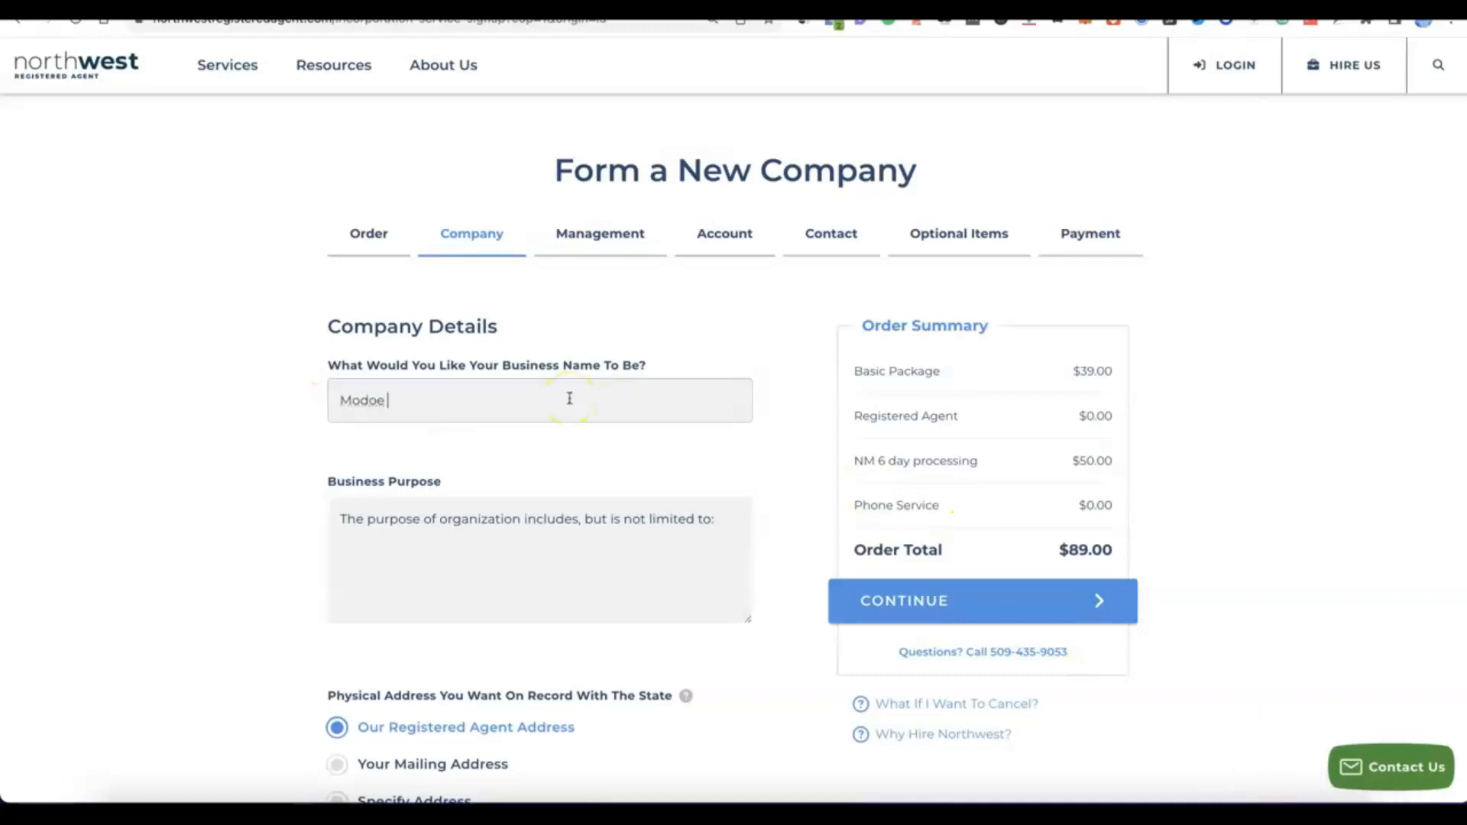
click(432, 525)
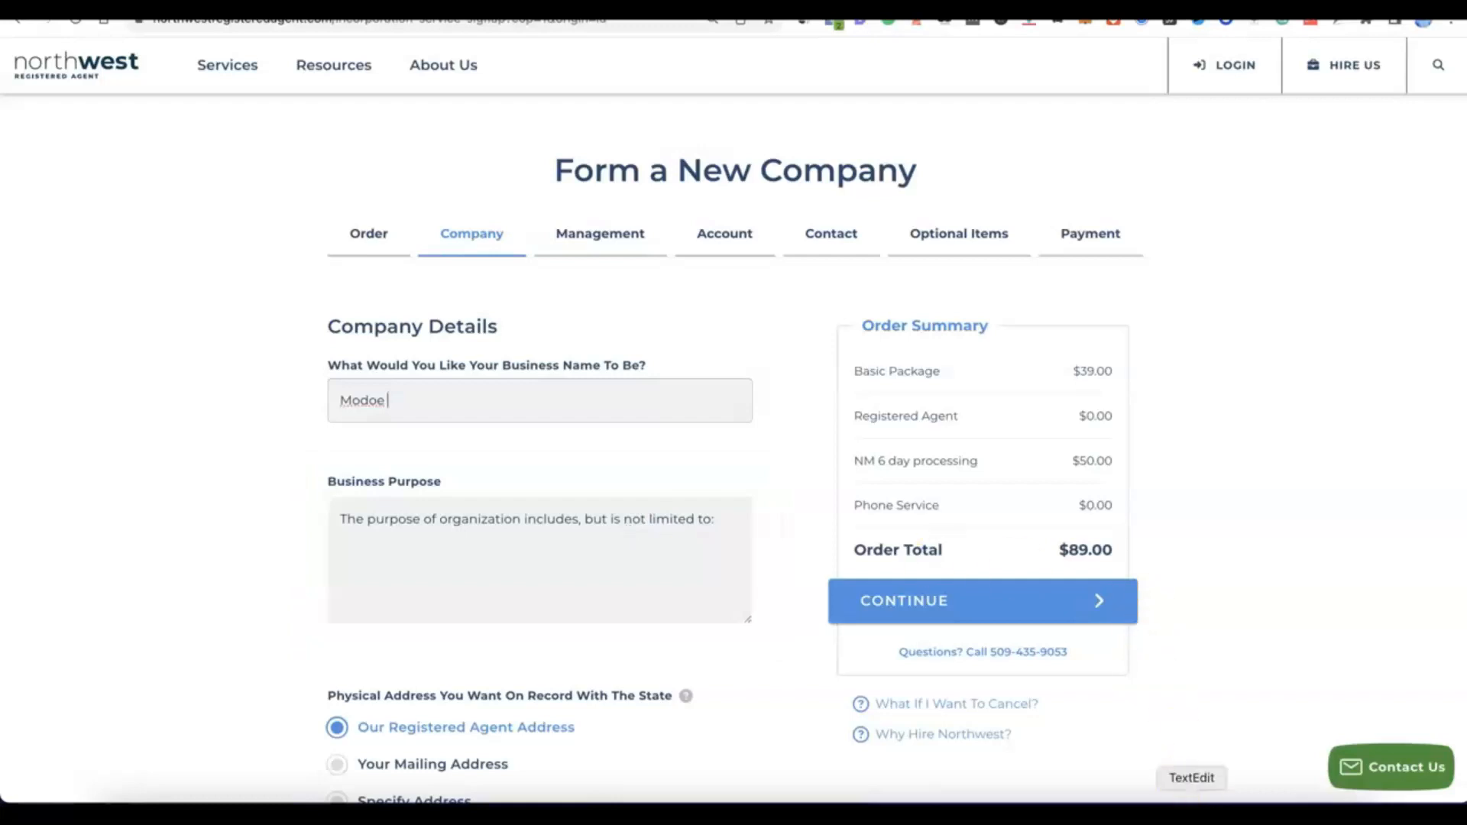
click(714, 503)
text(The purpose of the organization includes, but is not limited to:\nE-commerce - online selling of general products.)
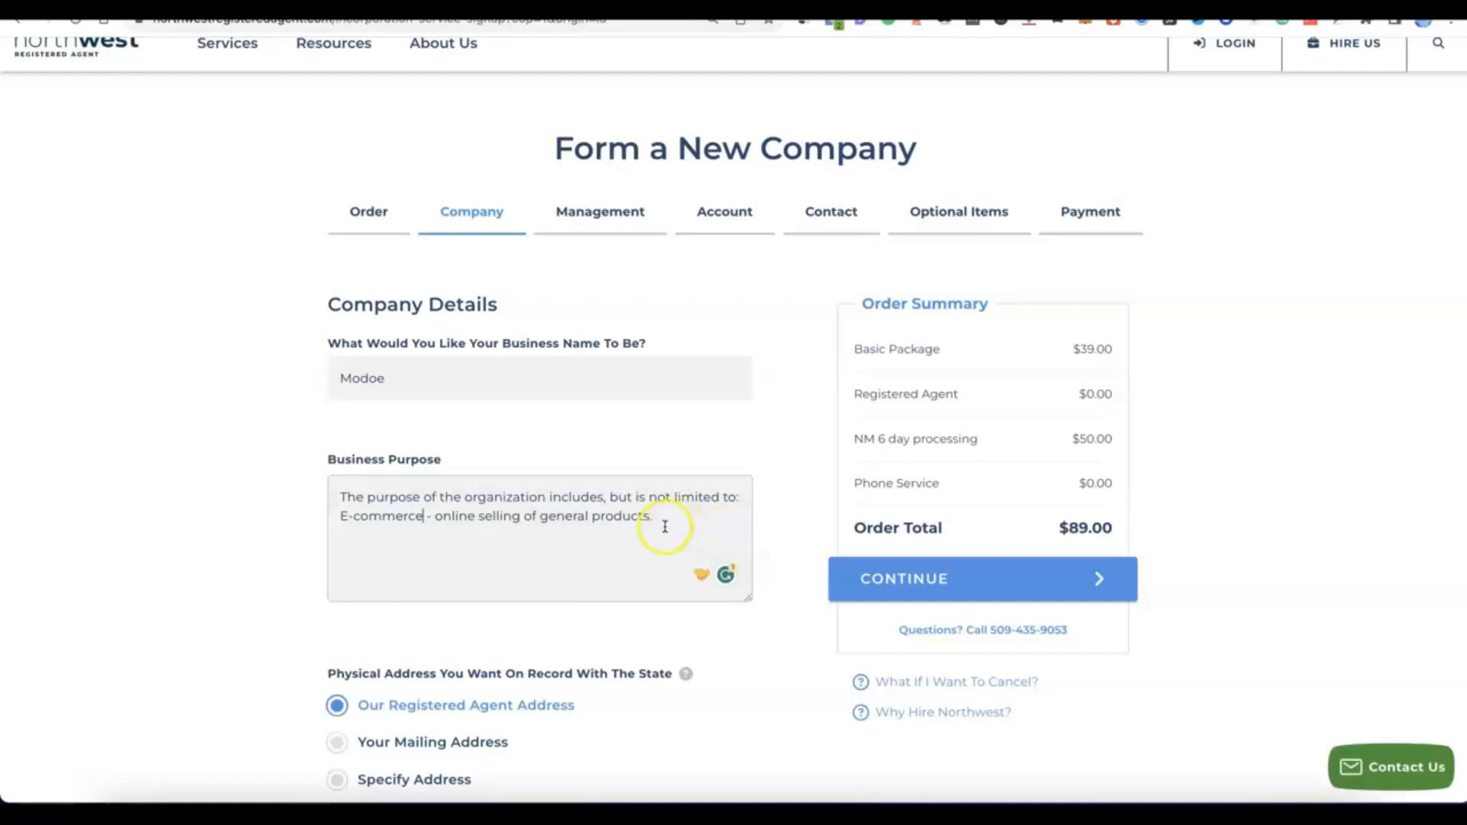
Step: Keep the registered agent address for both the physical and mailing address records and proceed to company management
scroll(665, 525, down, 3)
scroll(665, 526, down, 1)
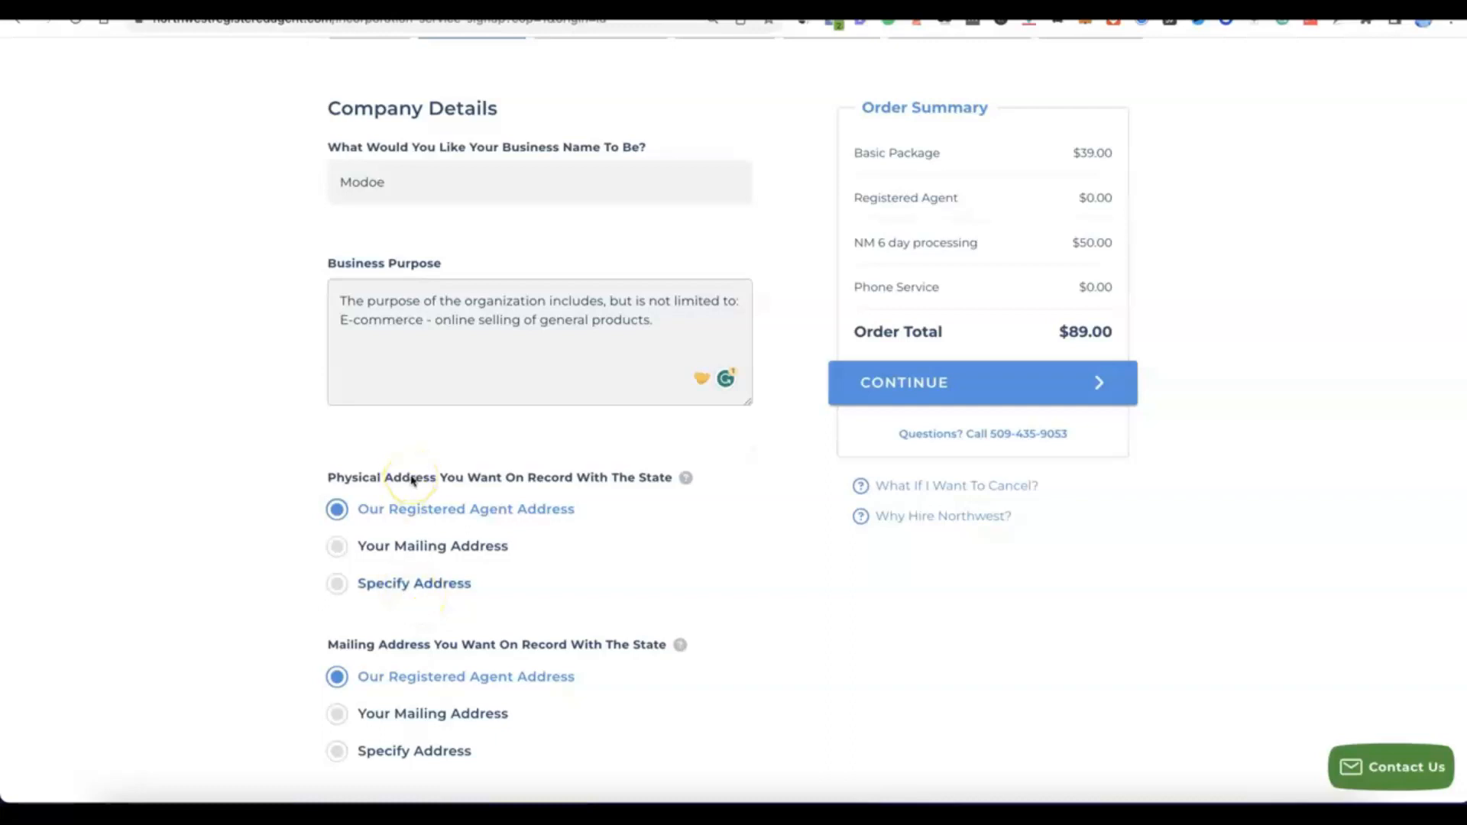
scroll(412, 480, down, 3)
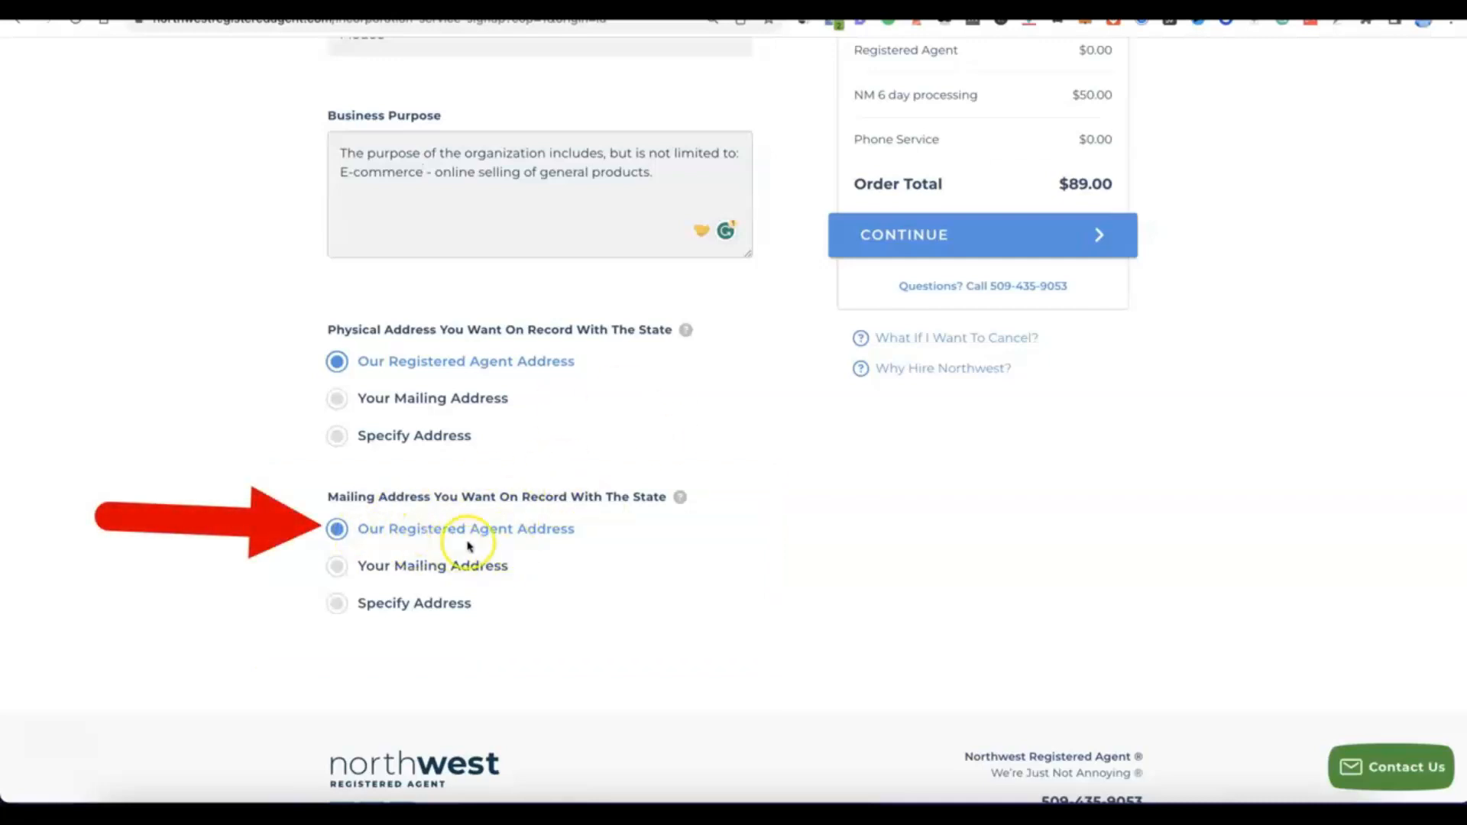
scroll(576, 535, up, 5)
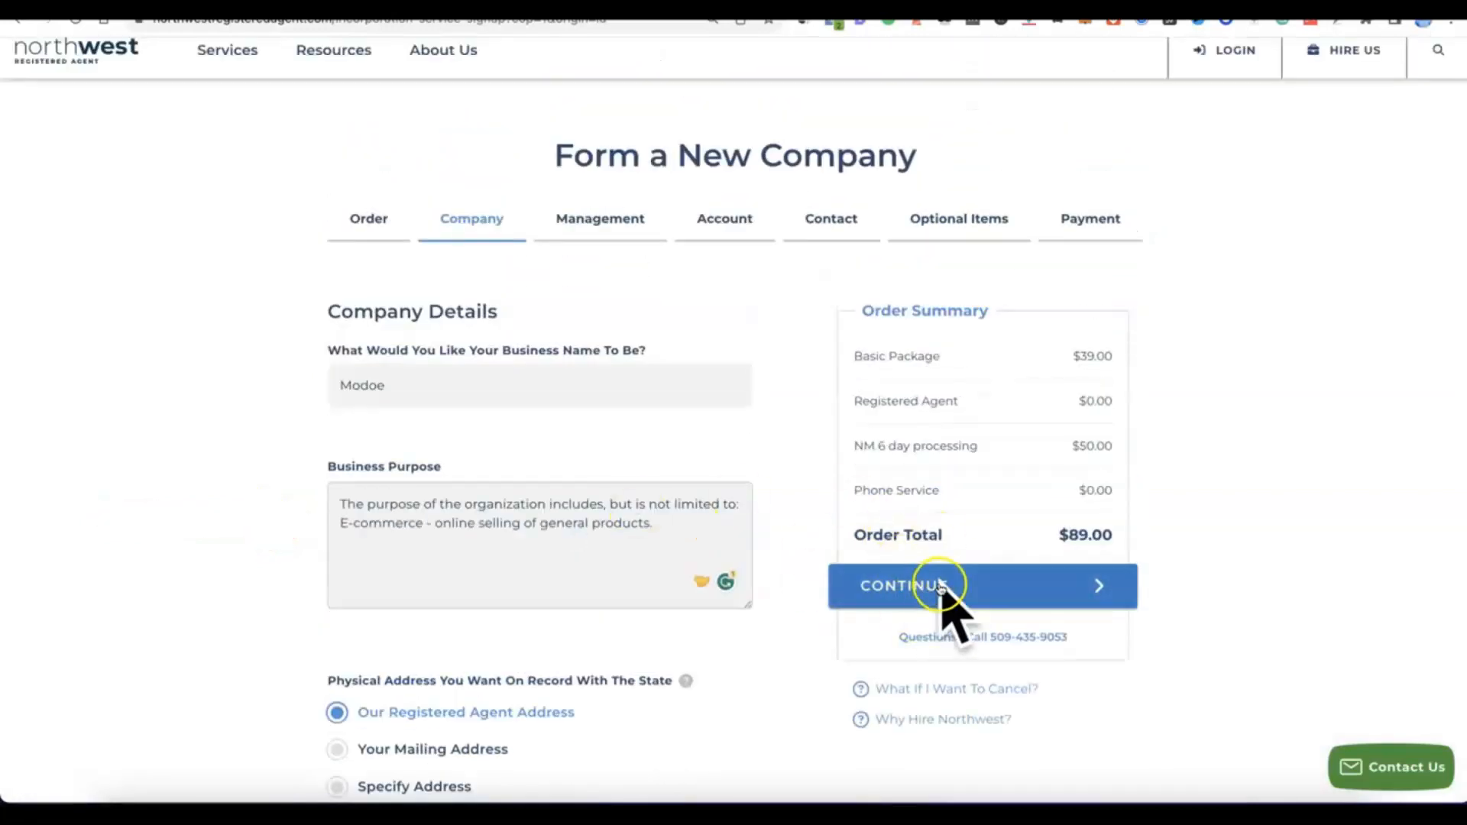
click(913, 598)
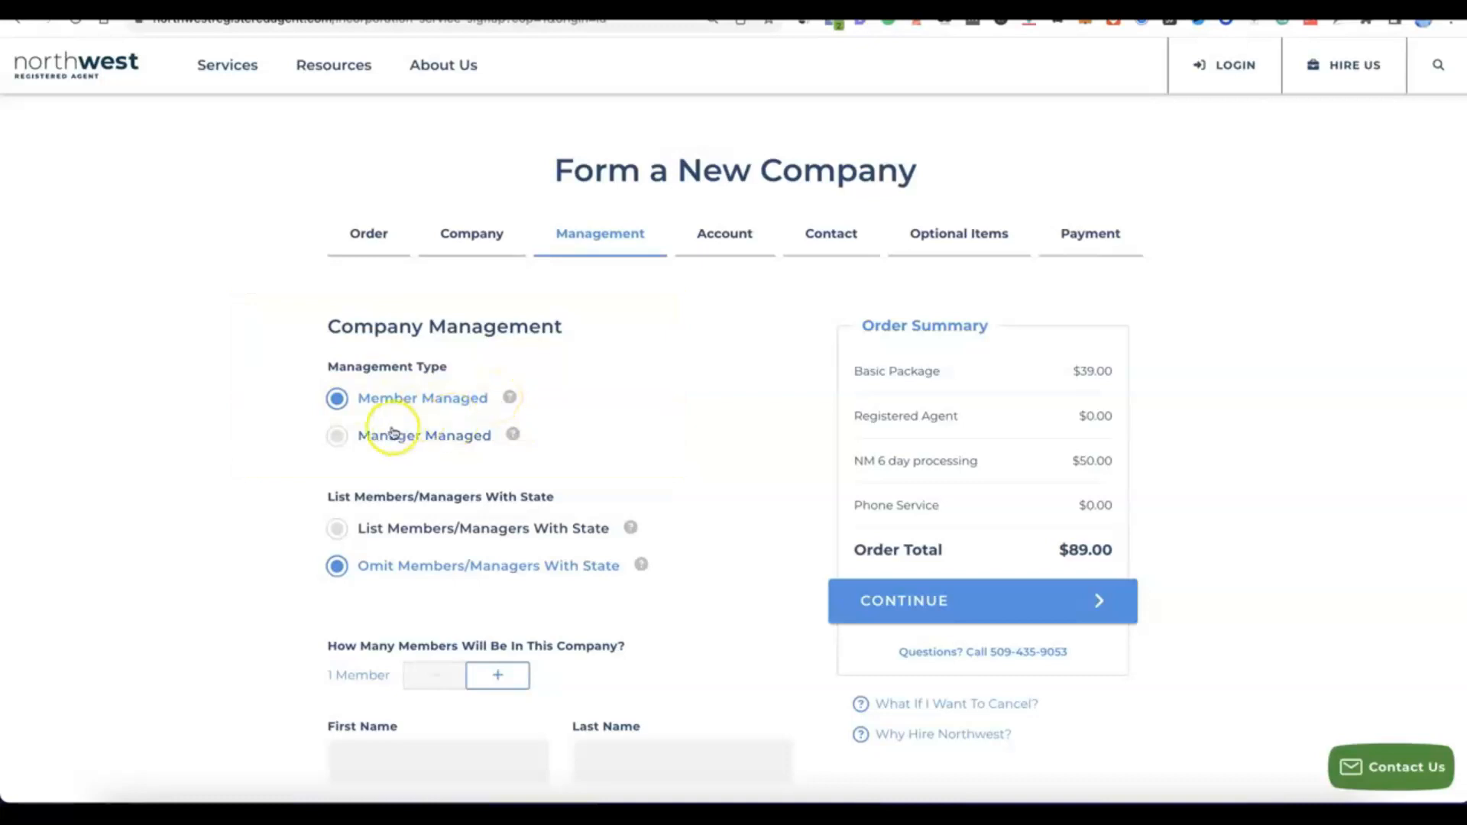
Step: Set the number of members in the company to two
scroll(413, 386, down, 2)
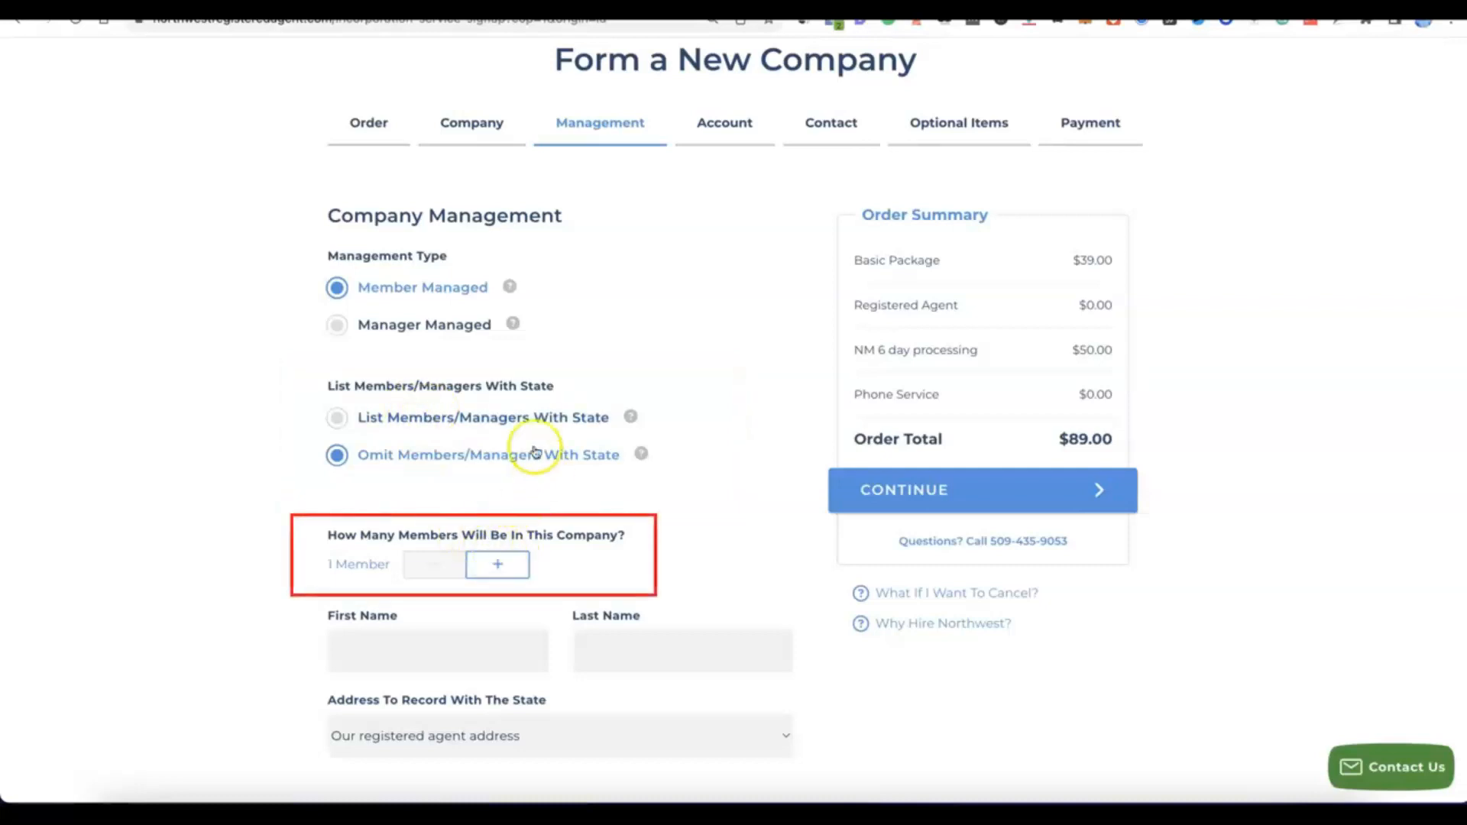
click(507, 565)
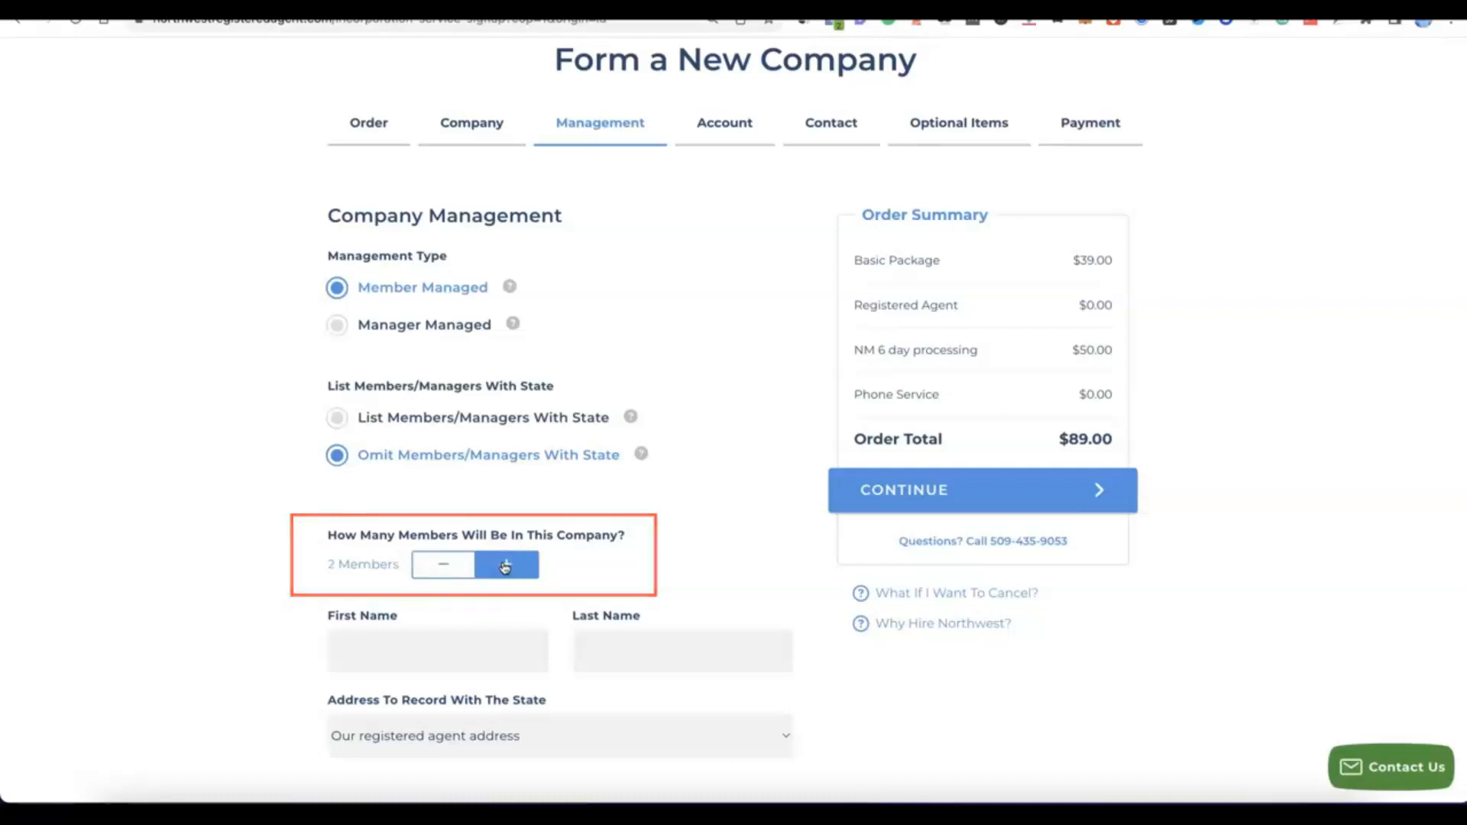
scroll(504, 567, down, 1)
scroll(500, 566, down, 3)
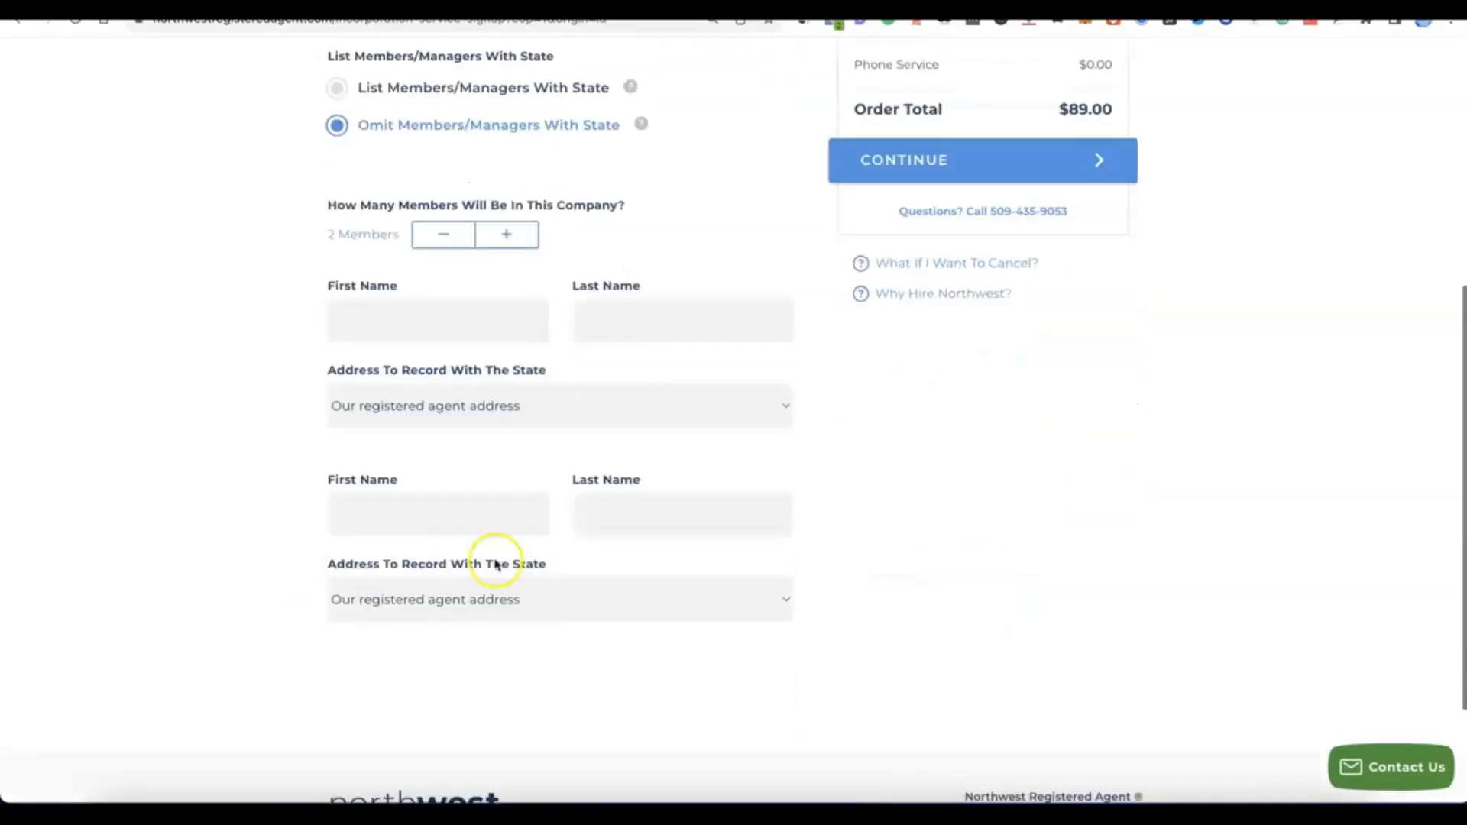
Step: Fill in the first and last names of both members and proceed to the account setup
scroll(493, 564, up, 1)
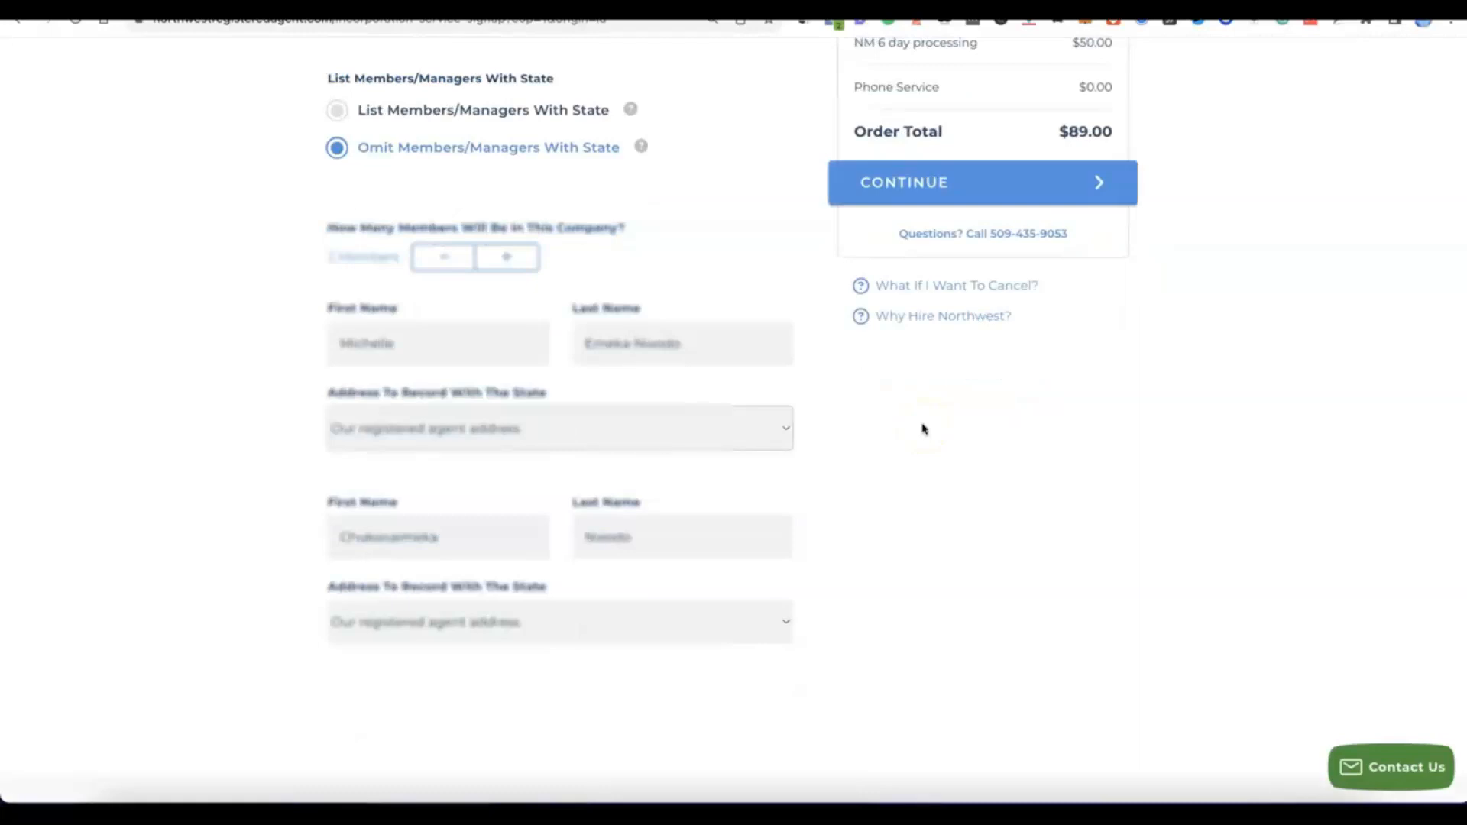
click(864, 426)
click(863, 447)
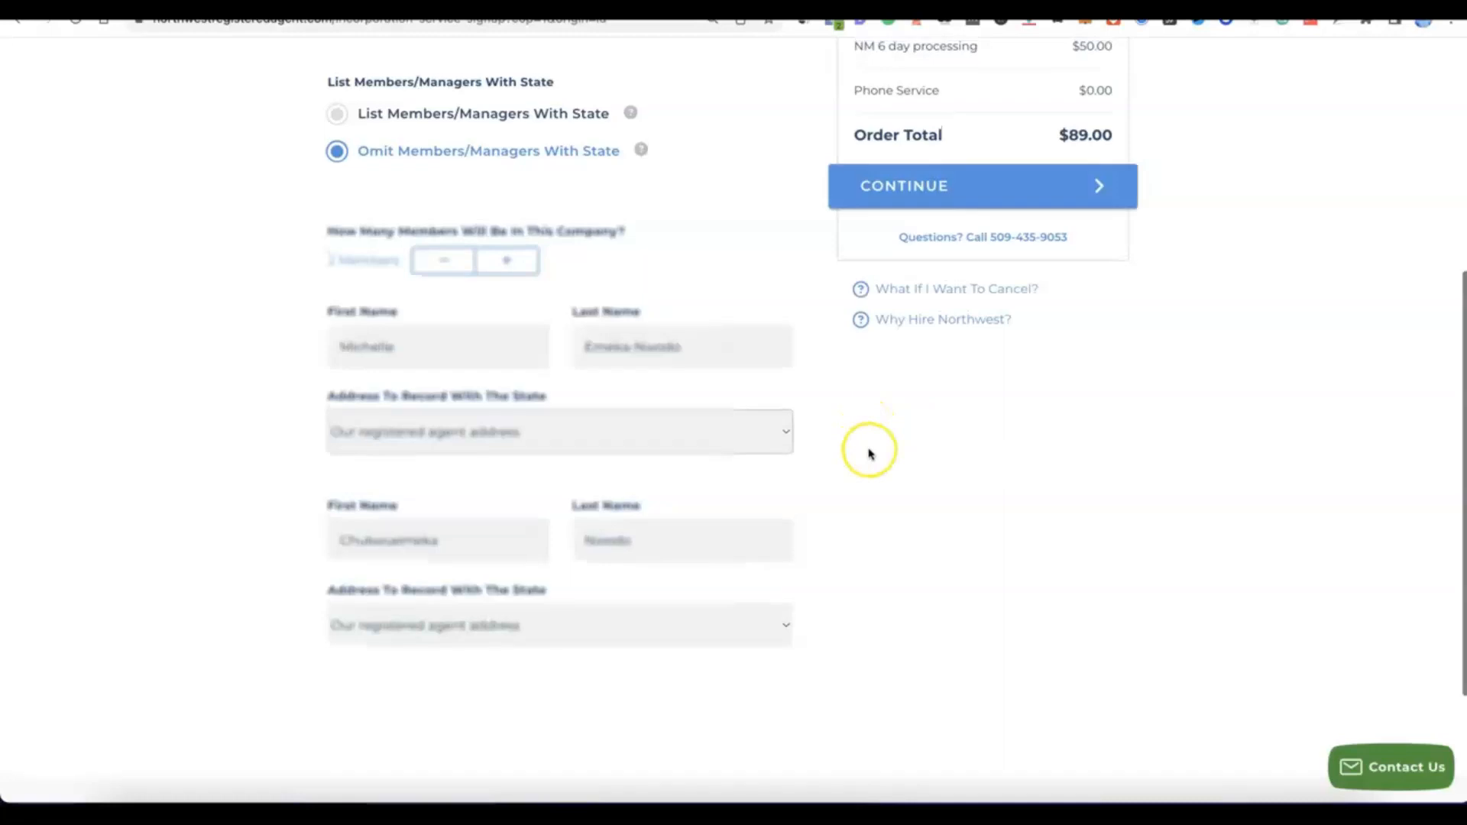
scroll(866, 451, up, 3)
scroll(922, 283, up, 1)
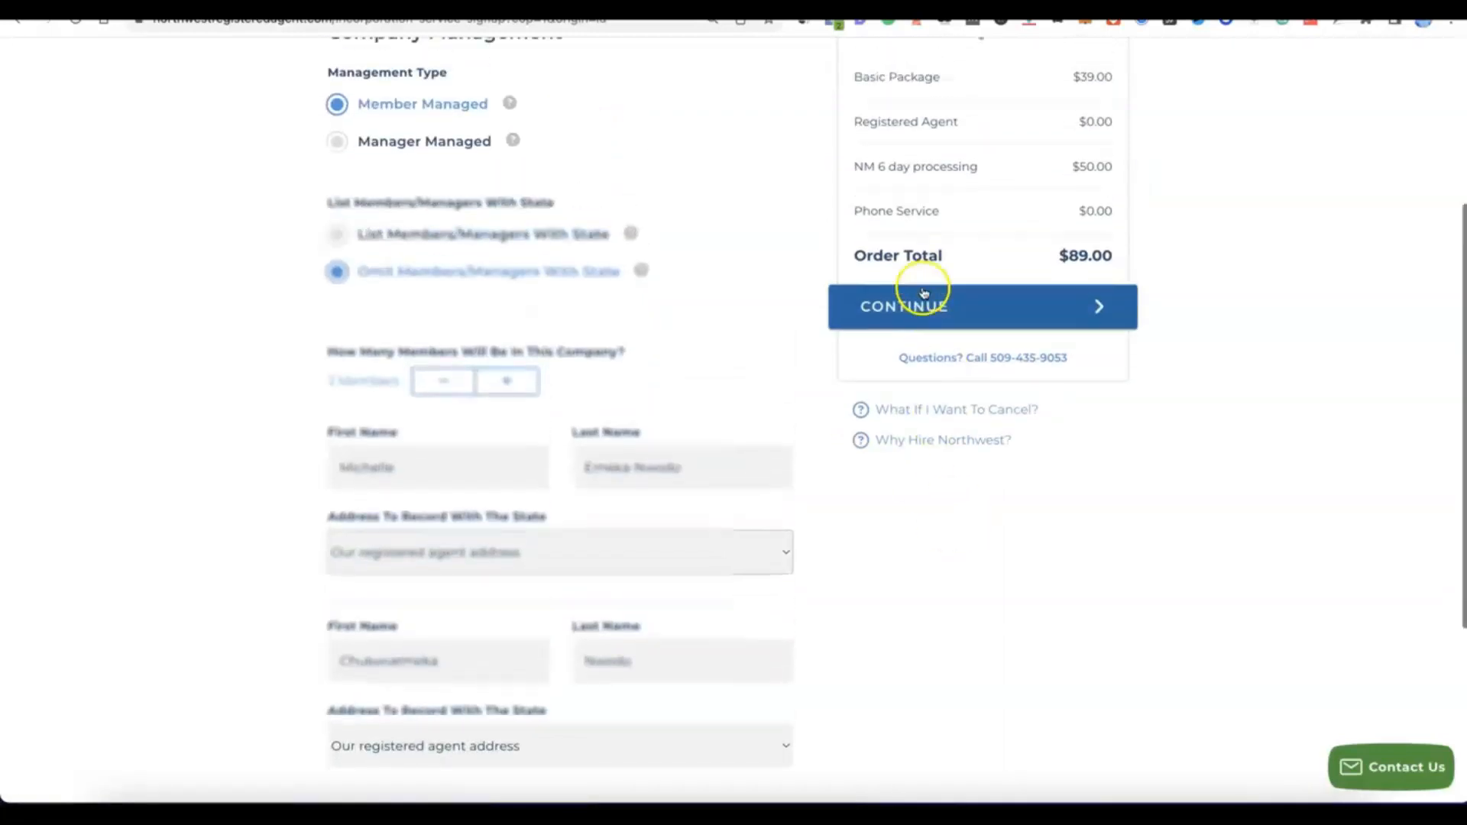
click(921, 315)
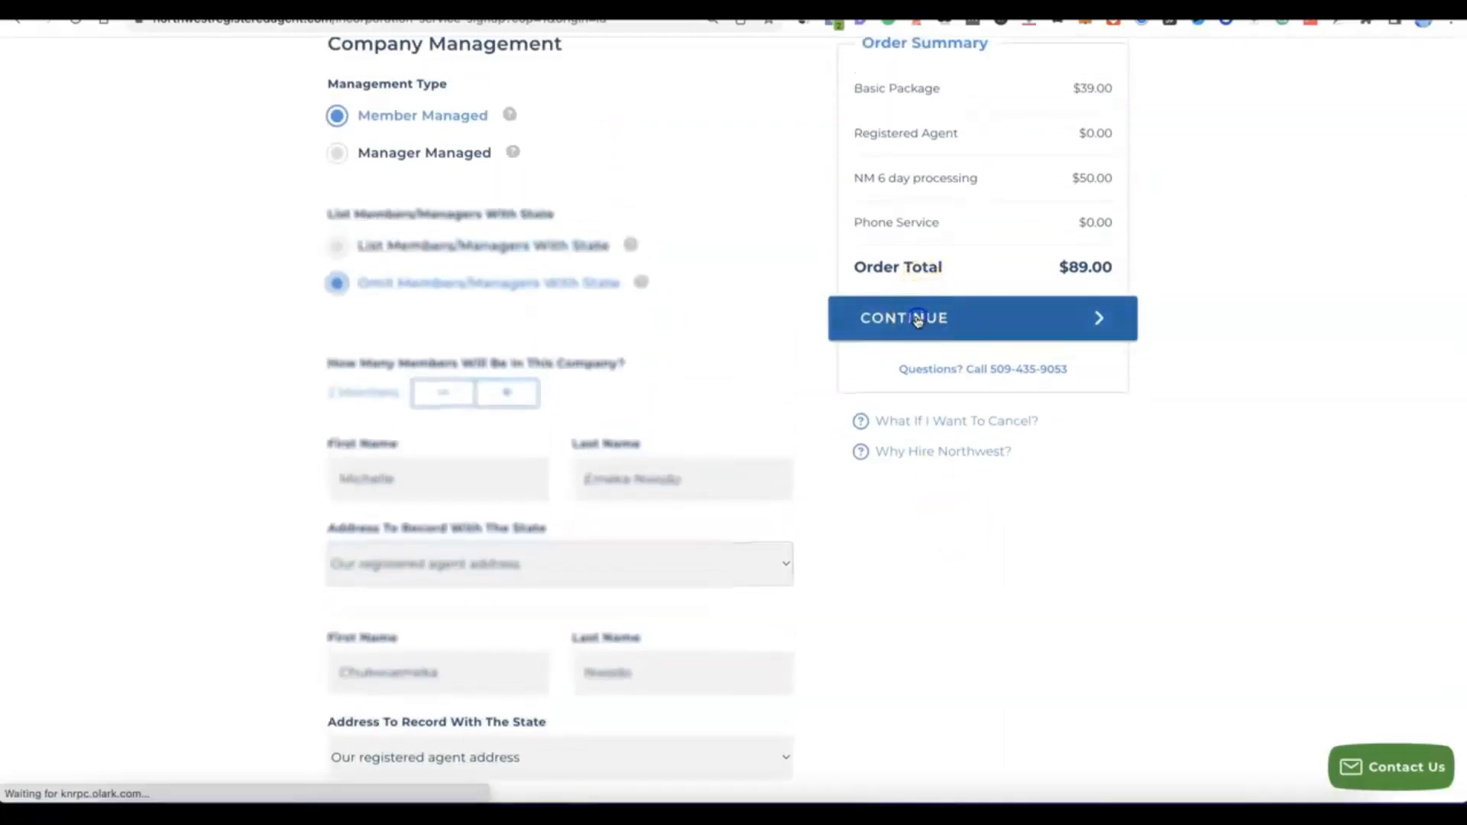
click(907, 315)
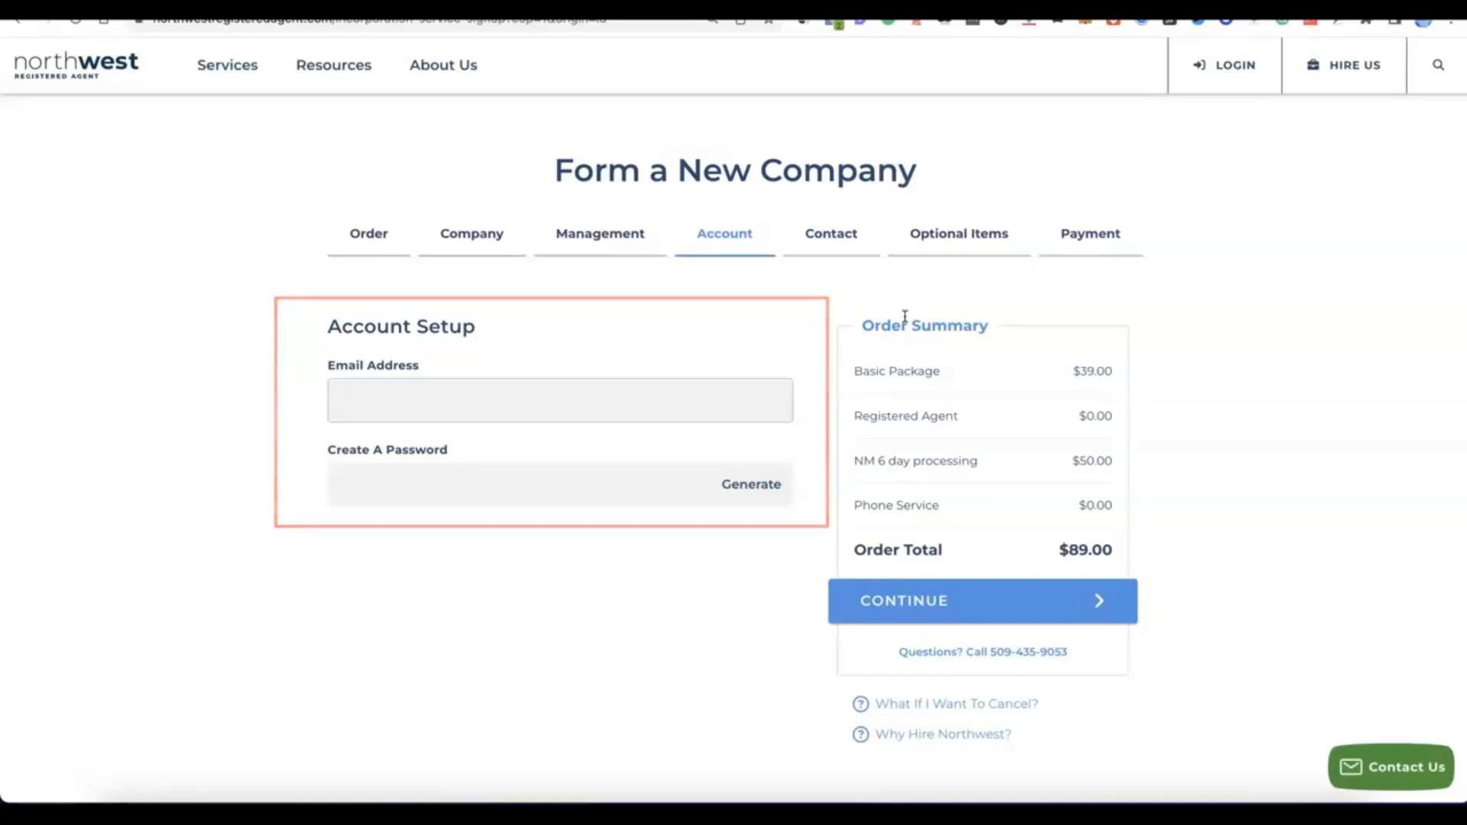
Step: Enter the account's email address, generate an account password, and proceed to the contact details
click(499, 388)
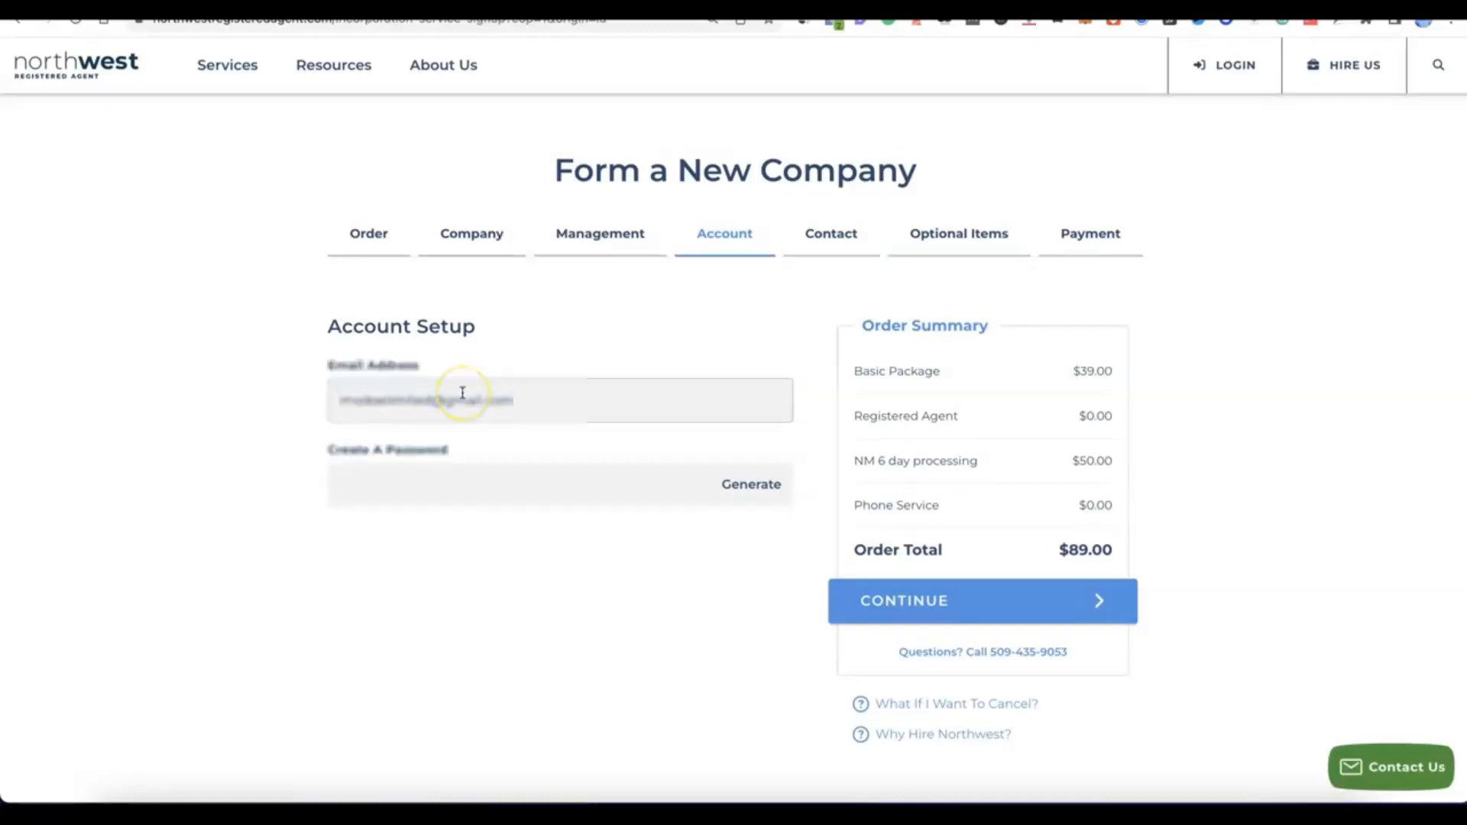
click(471, 483)
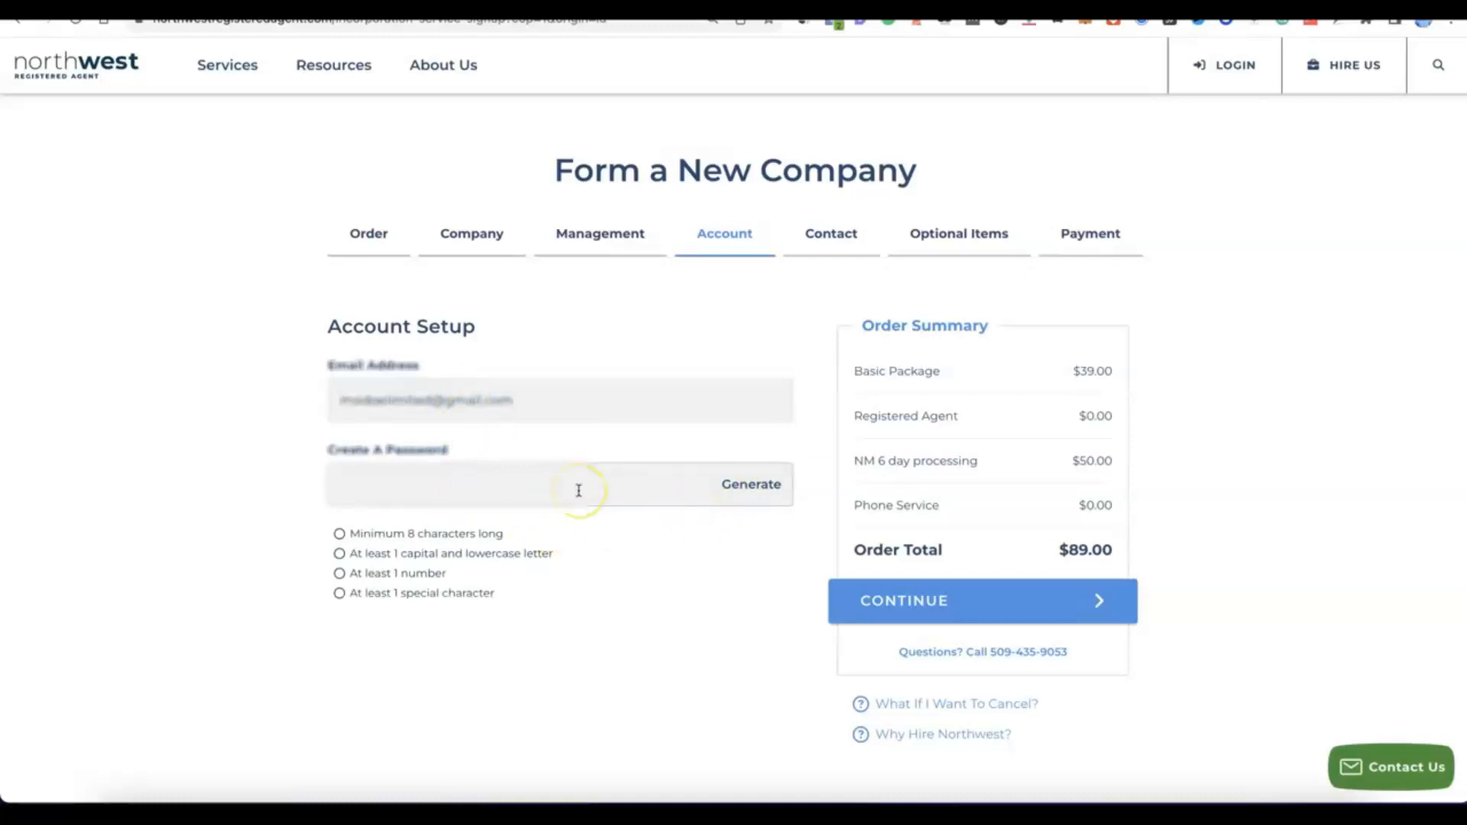
click(757, 486)
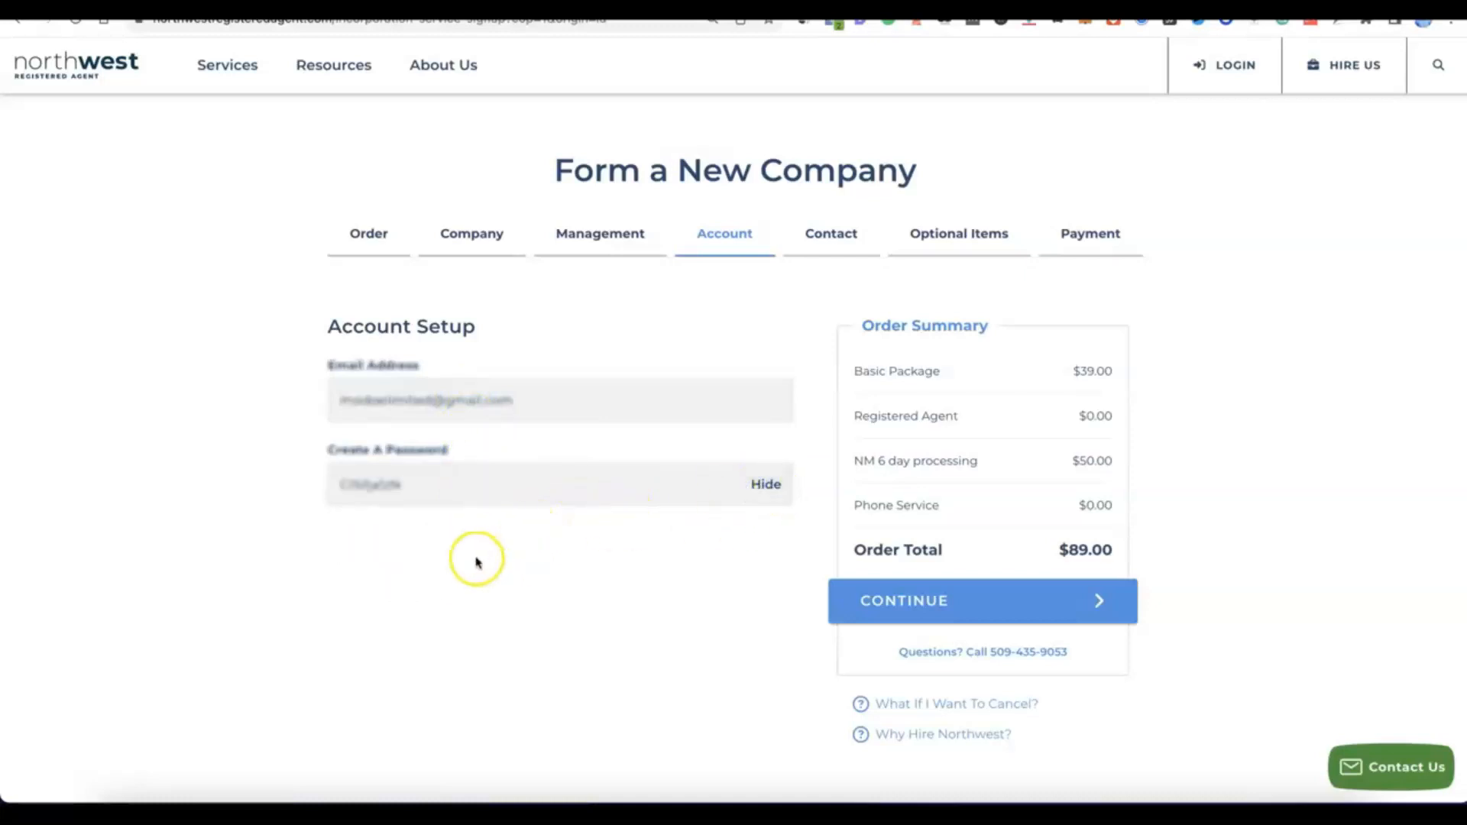
click(531, 551)
scroll(531, 550, down, 1)
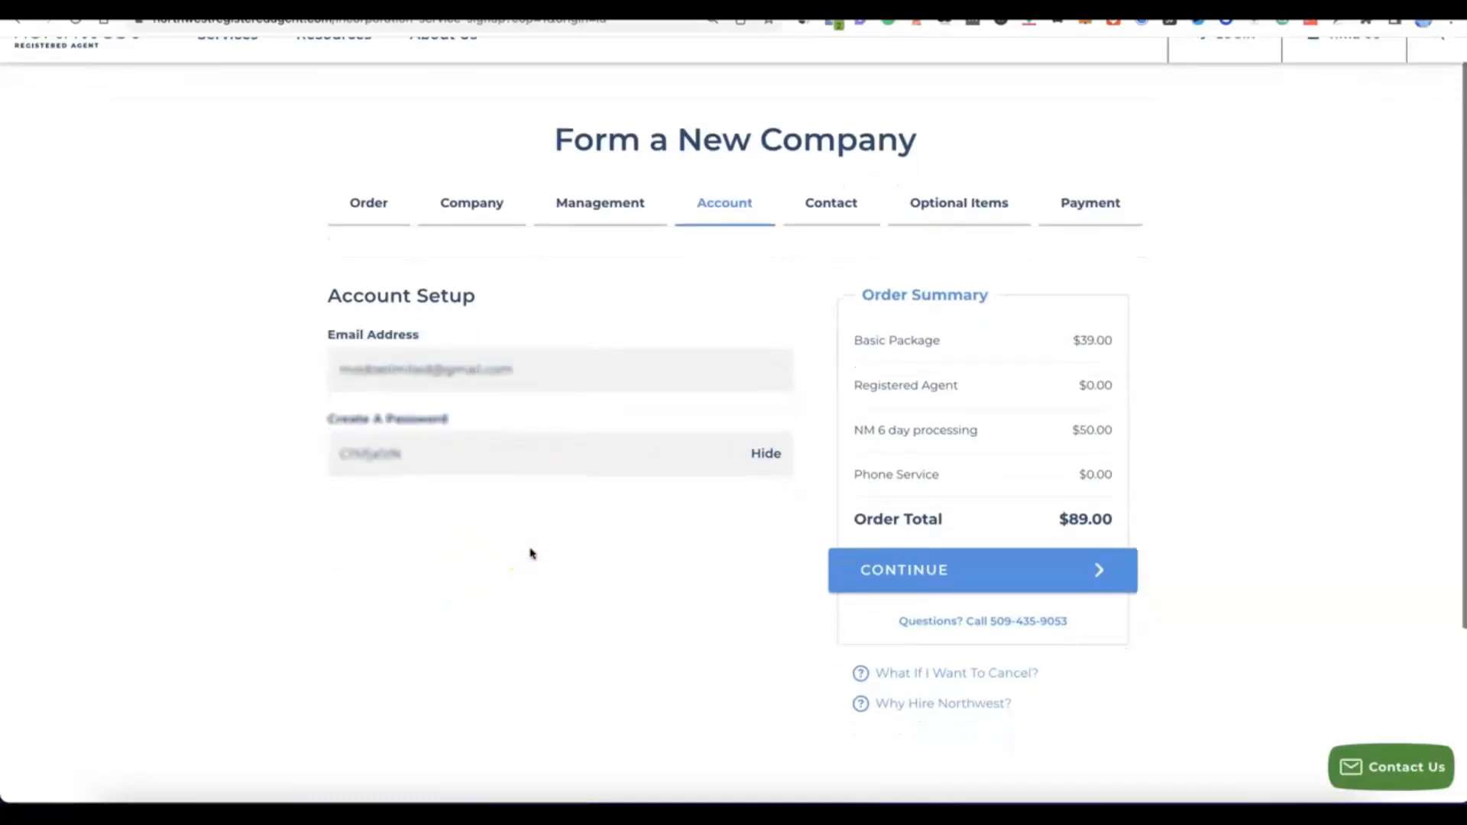
click(938, 591)
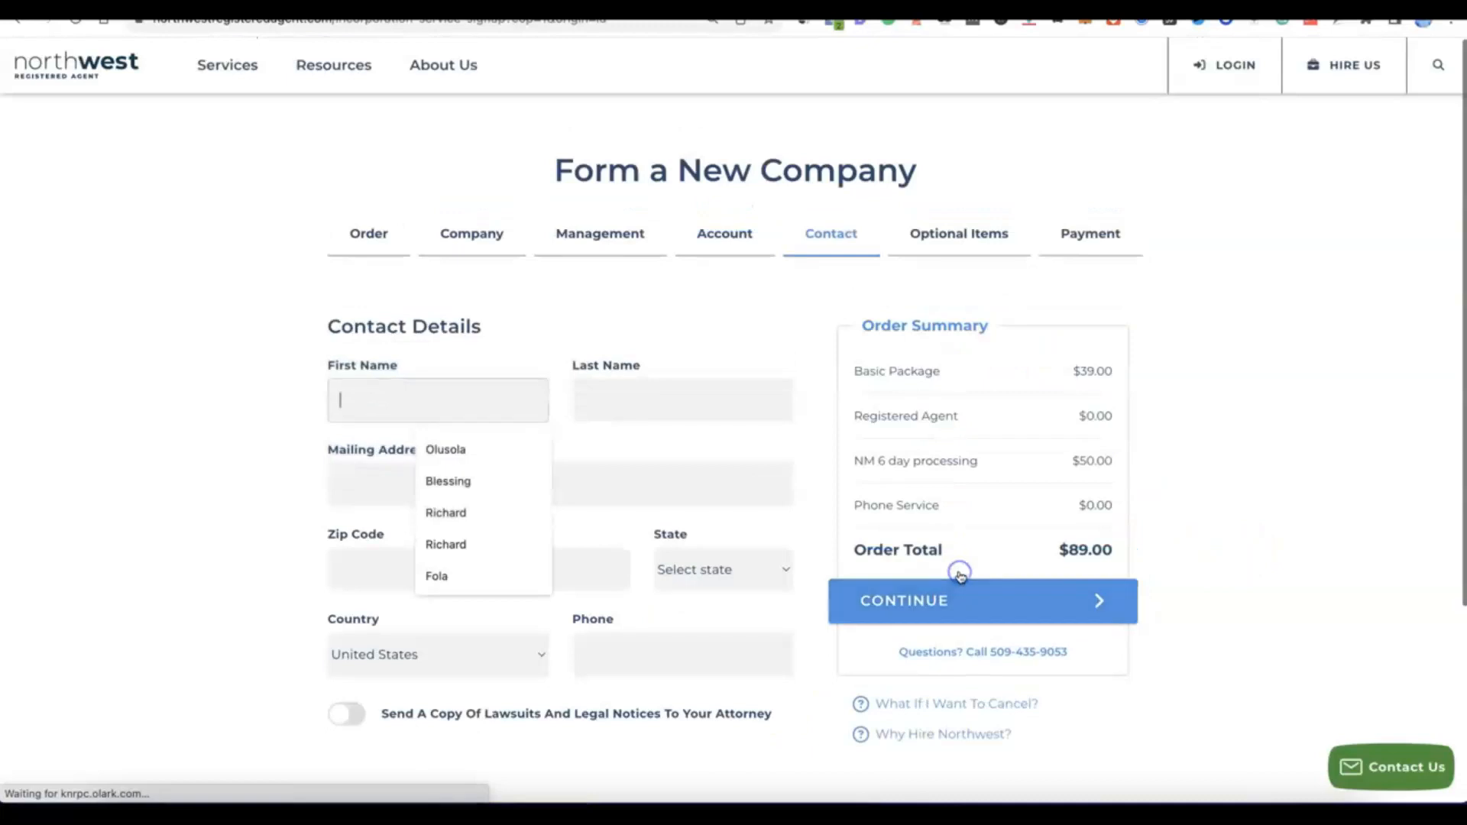
Step: Fill in the contact's name, mailing address and phone number, and proceed to the optional items
click(374, 512)
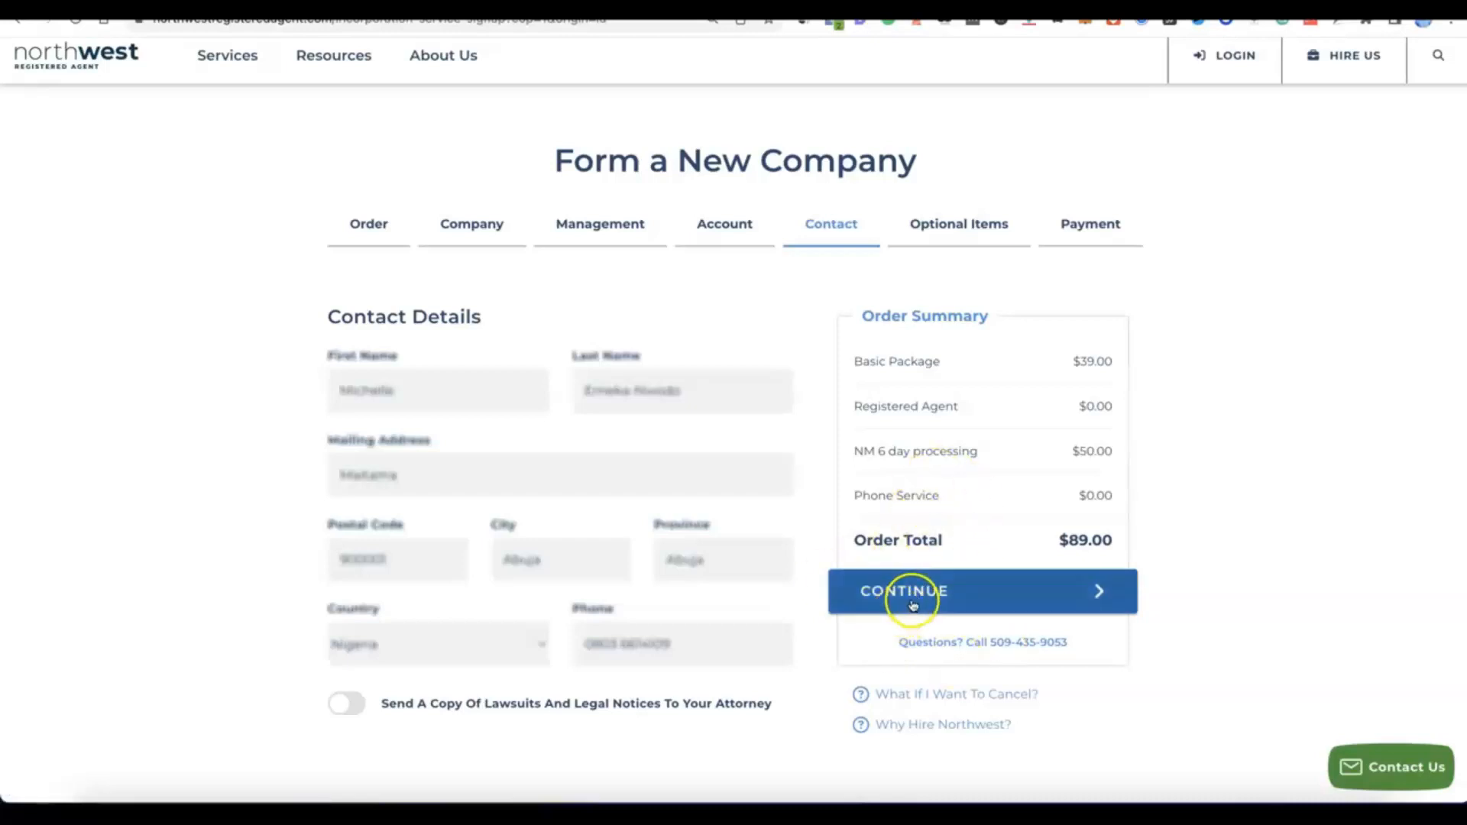
click(911, 604)
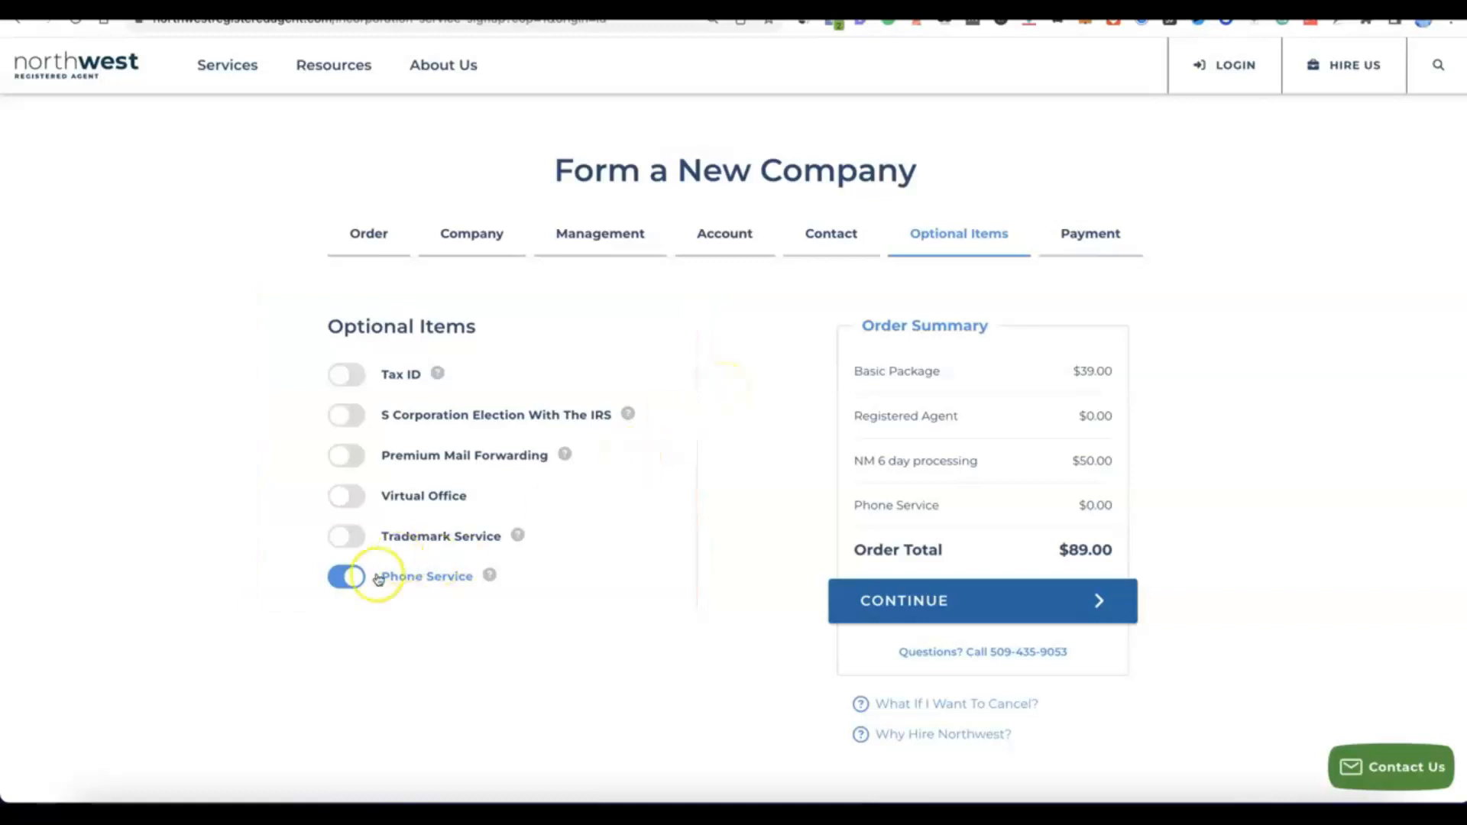
Step: Turn off the Phone Service optional item
click(353, 579)
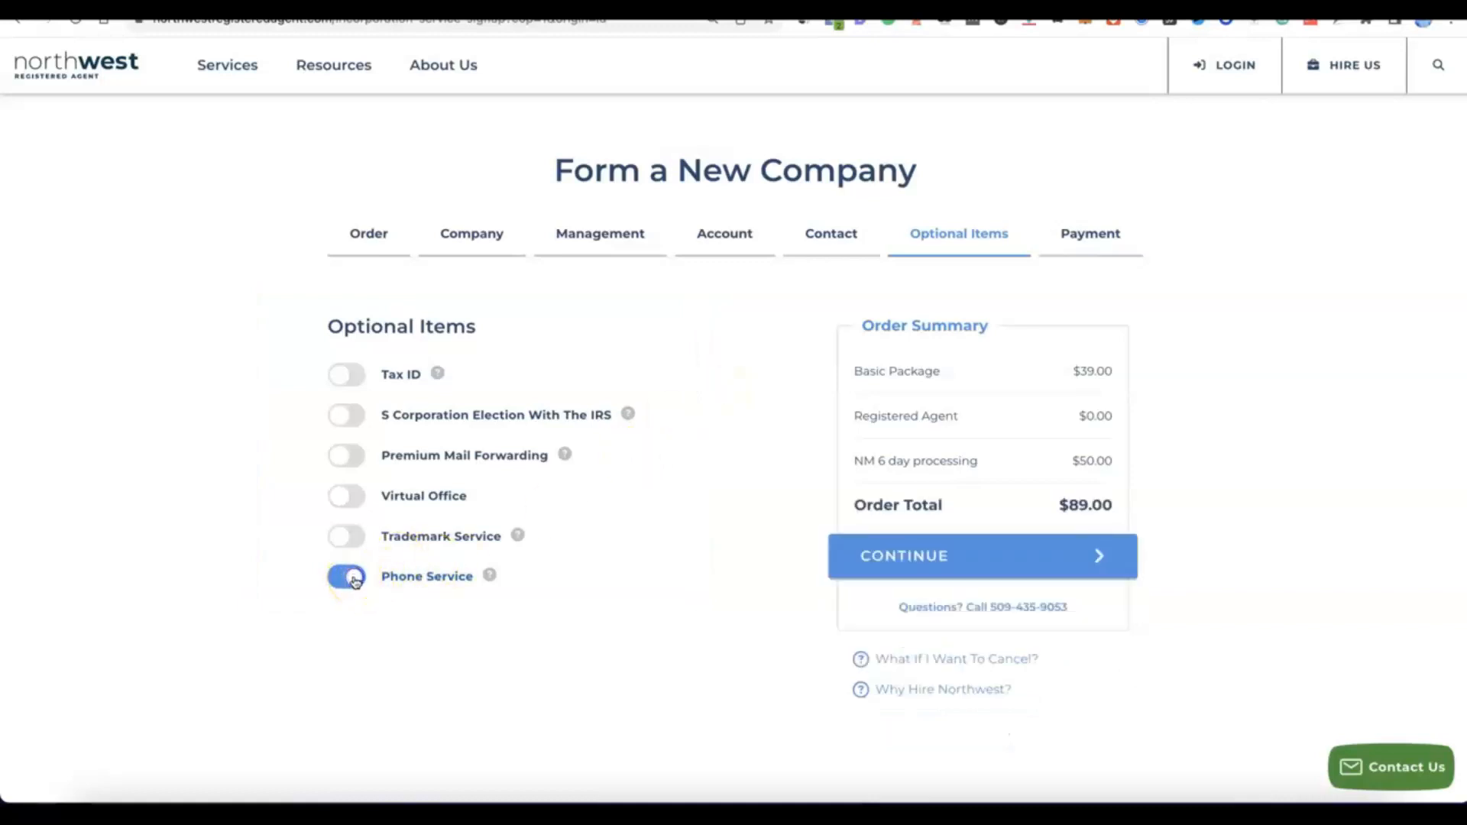
click(341, 578)
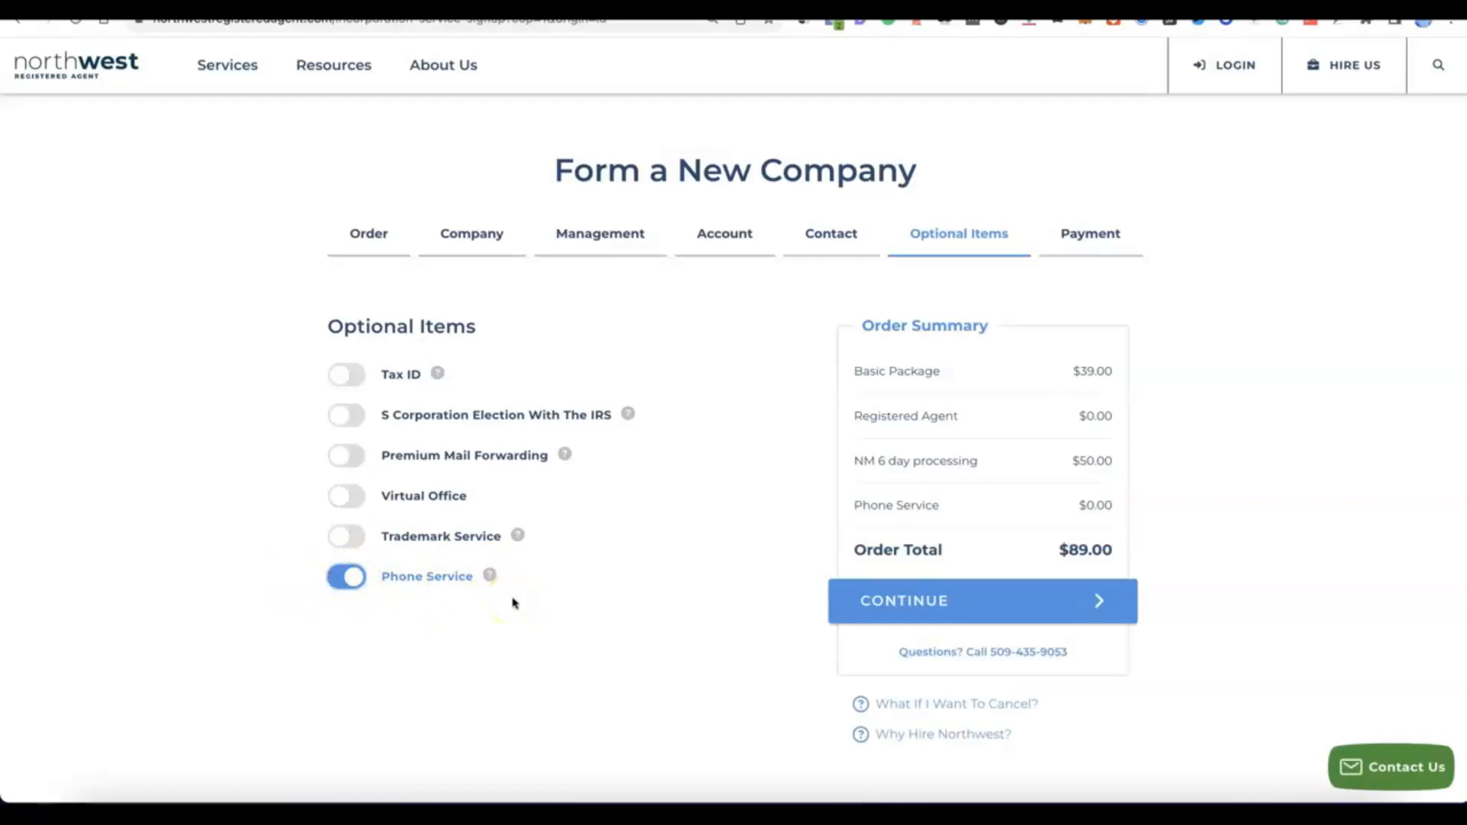
click(348, 578)
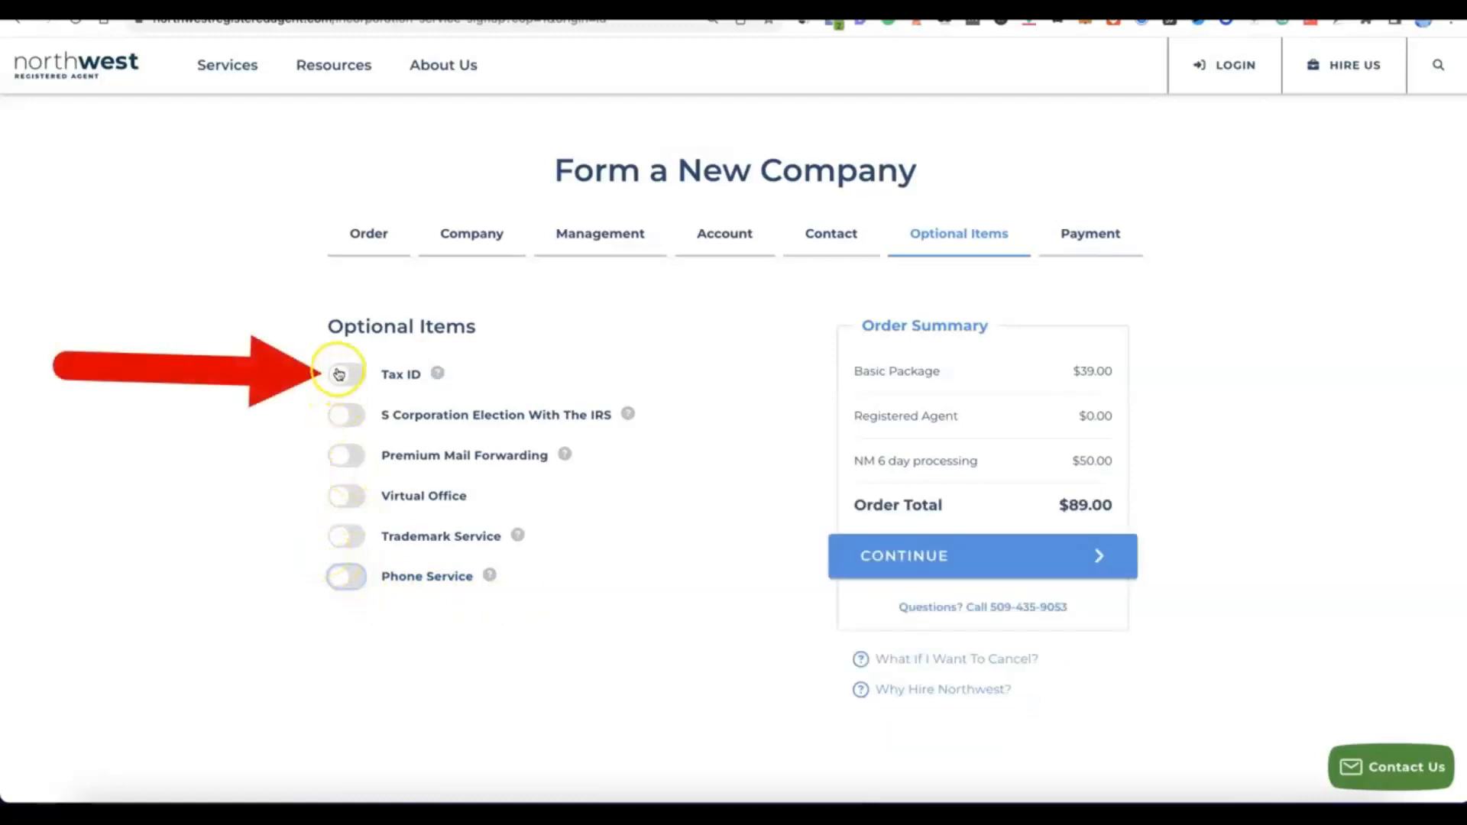
Step: Add the Tax ID optional item with the Do NOT Have Social Security Number option
click(339, 374)
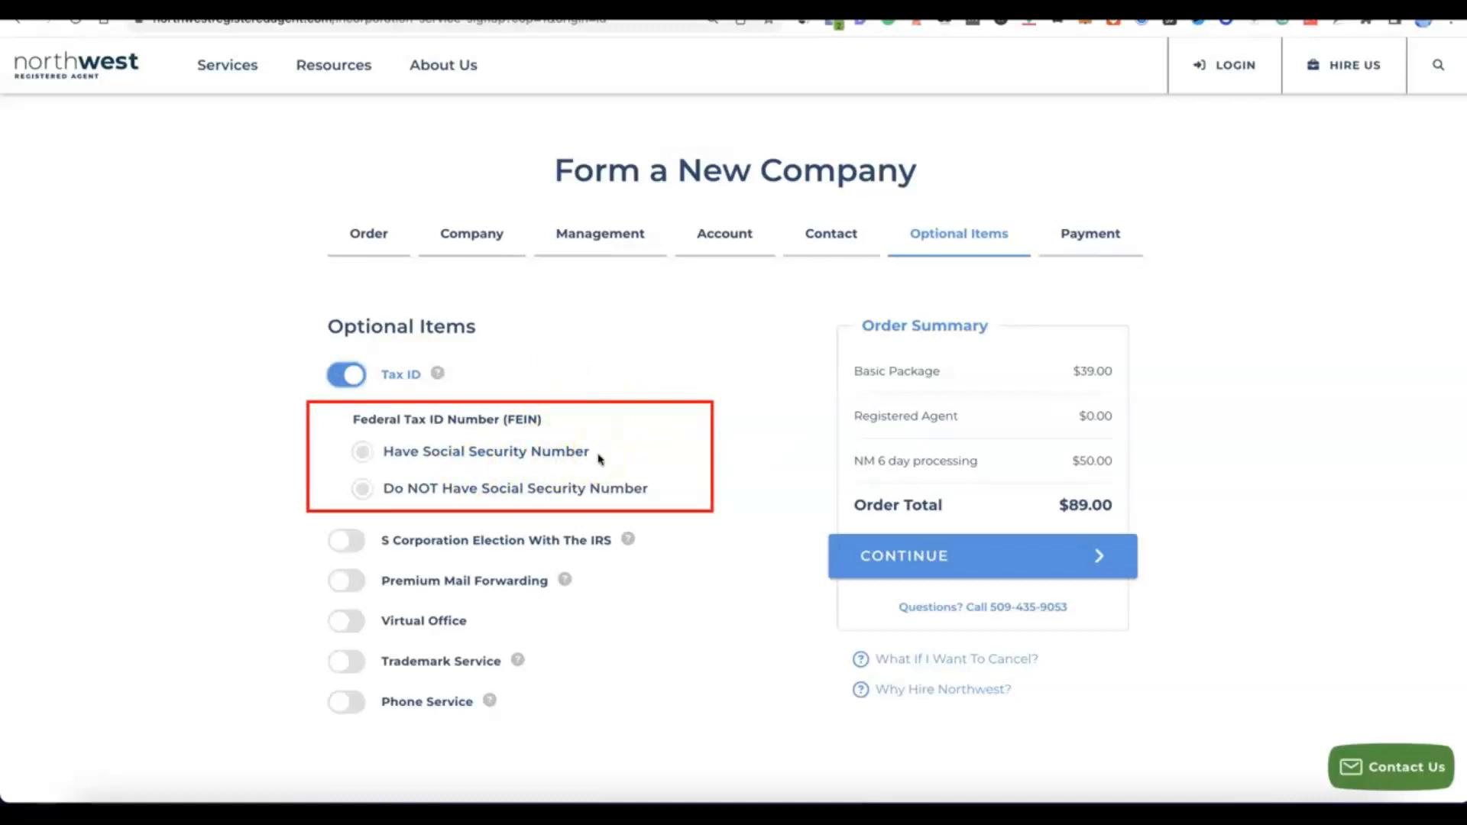
click(365, 452)
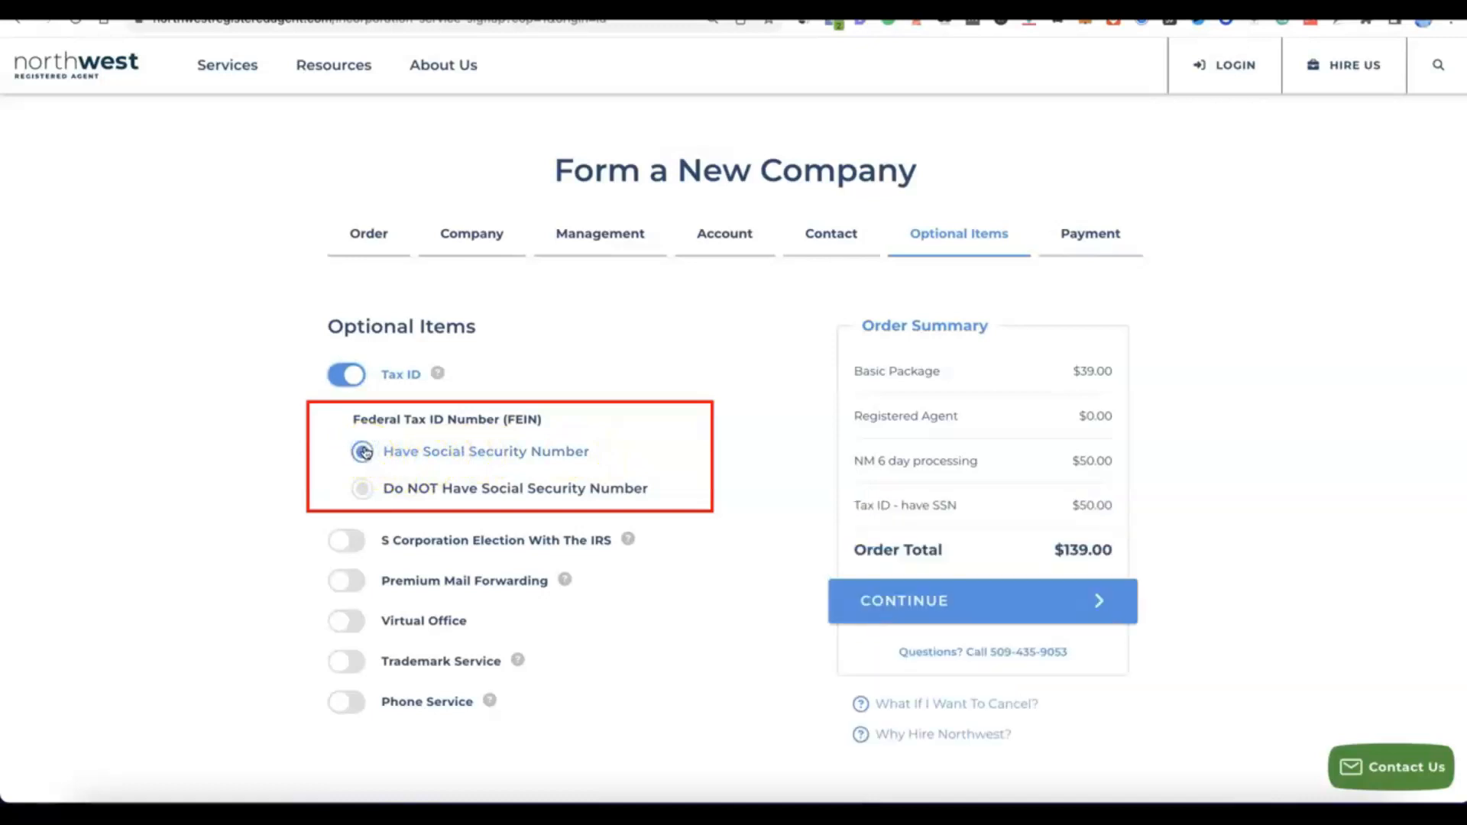
click(356, 489)
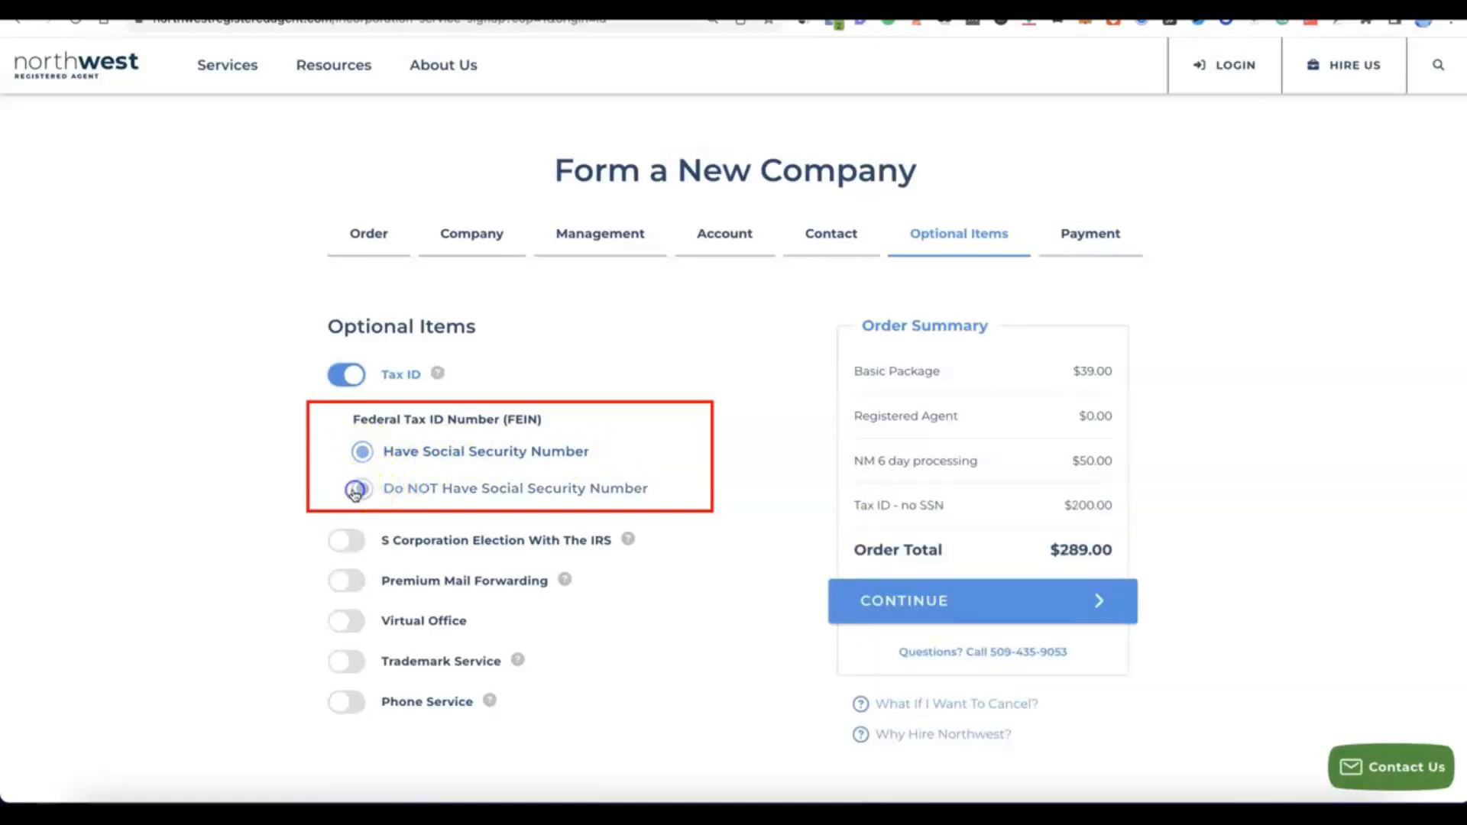
click(494, 501)
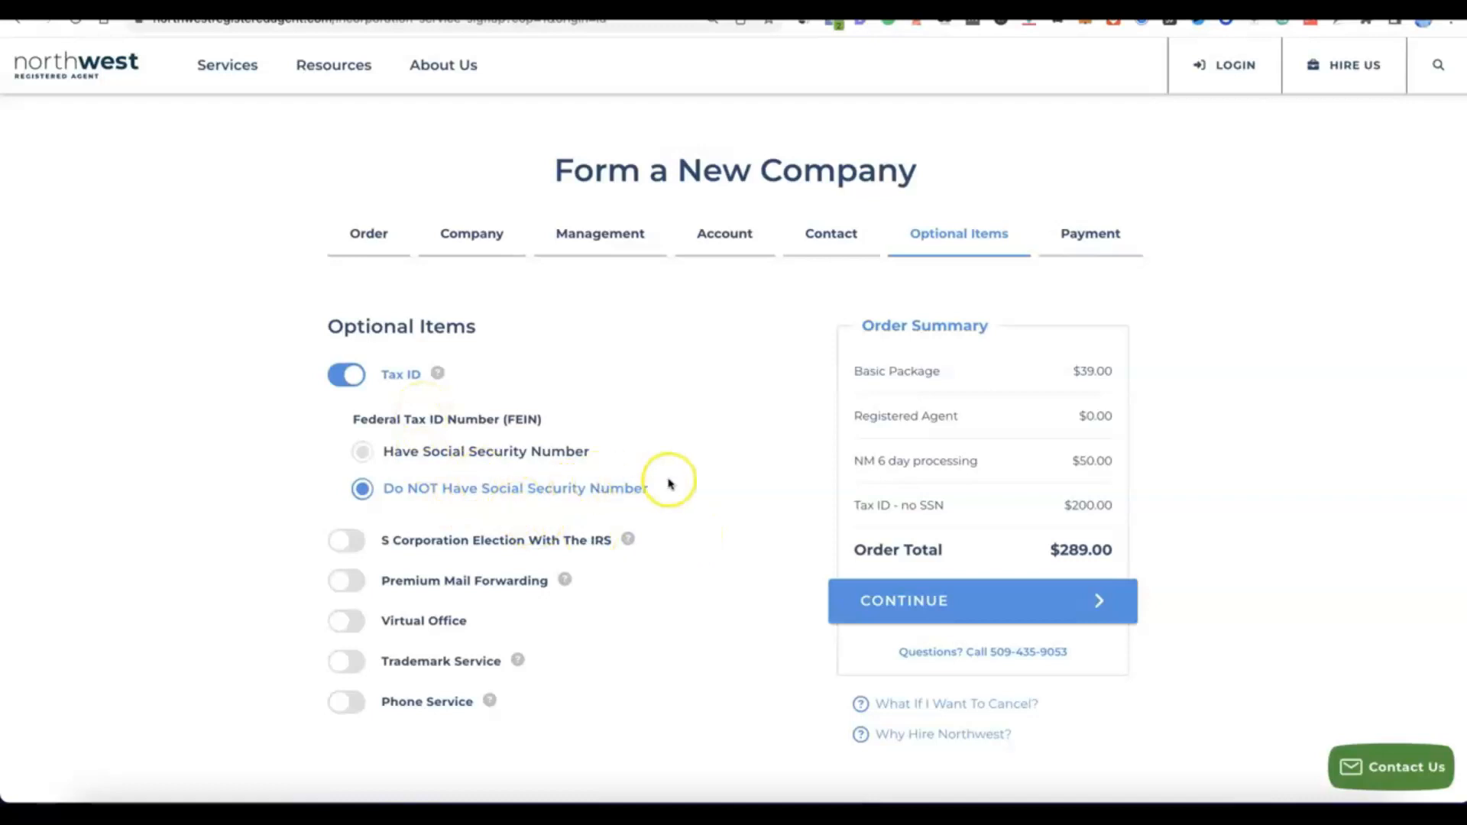
scroll(668, 484, down, 2)
scroll(668, 484, up, 1)
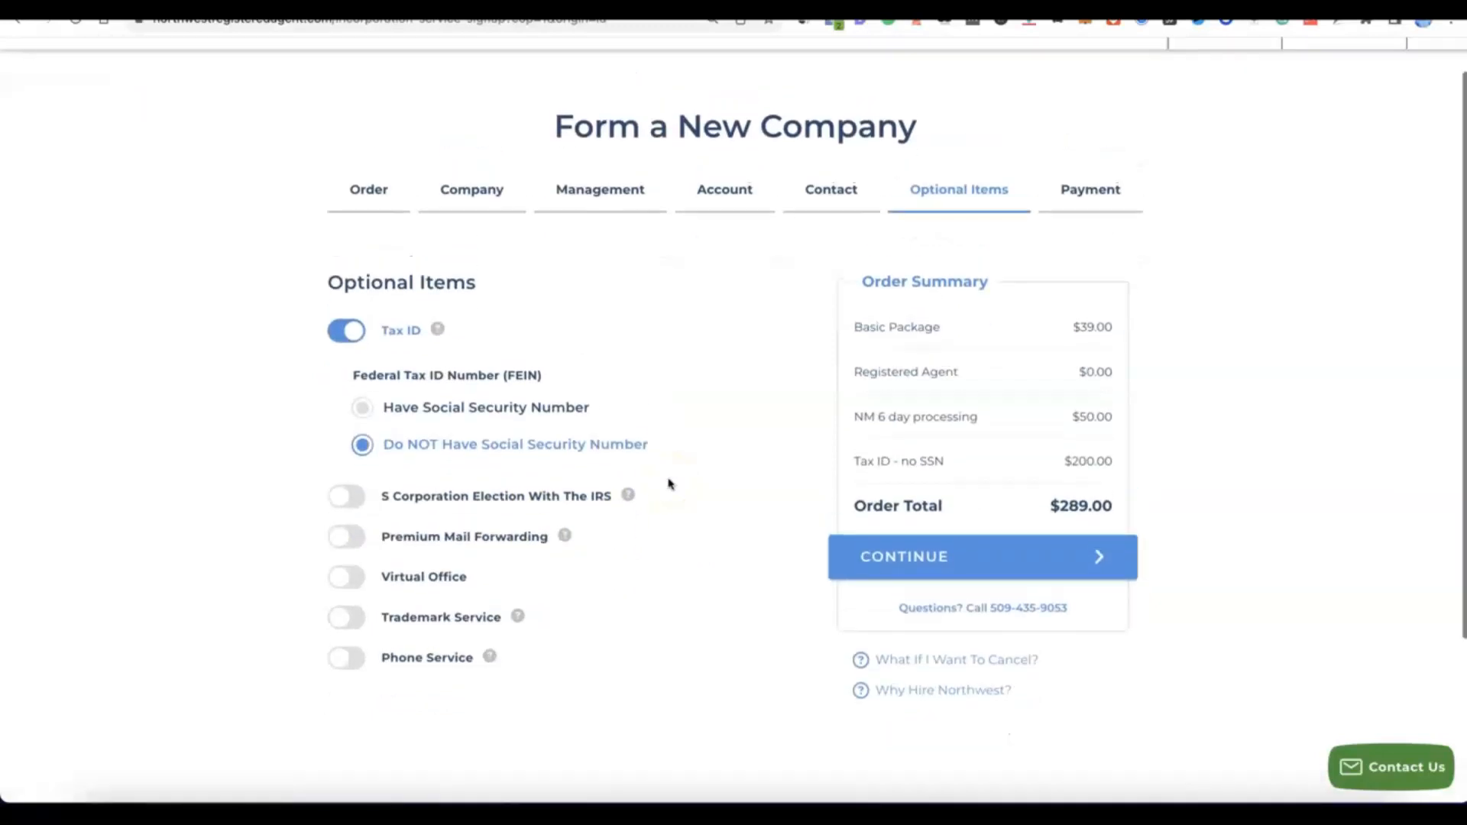
Step: Enter the cardholder's name, card number, expiration date and CVV in the payment information, and submit the order
click(926, 558)
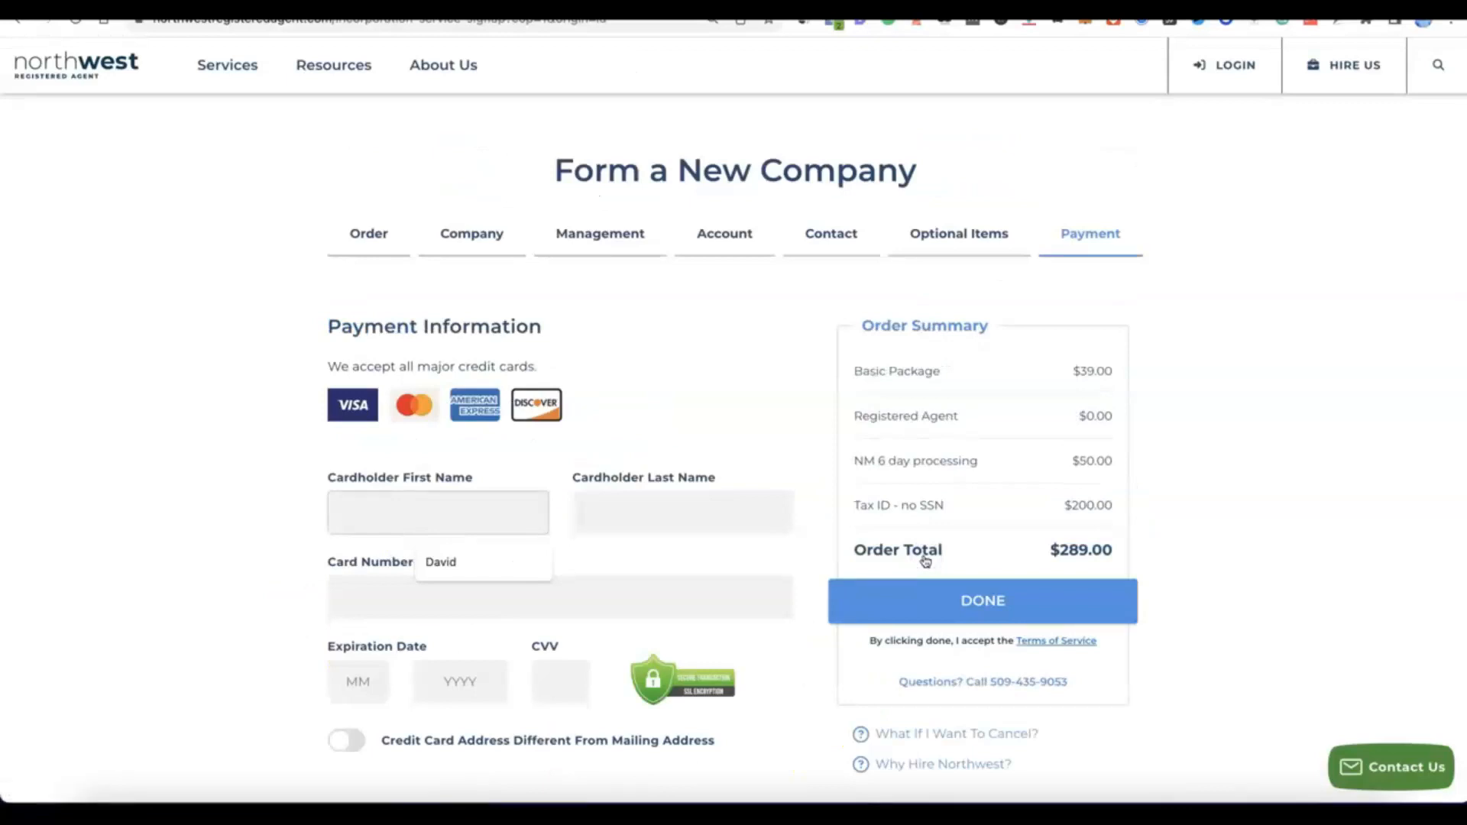
scroll(925, 558, down, 2)
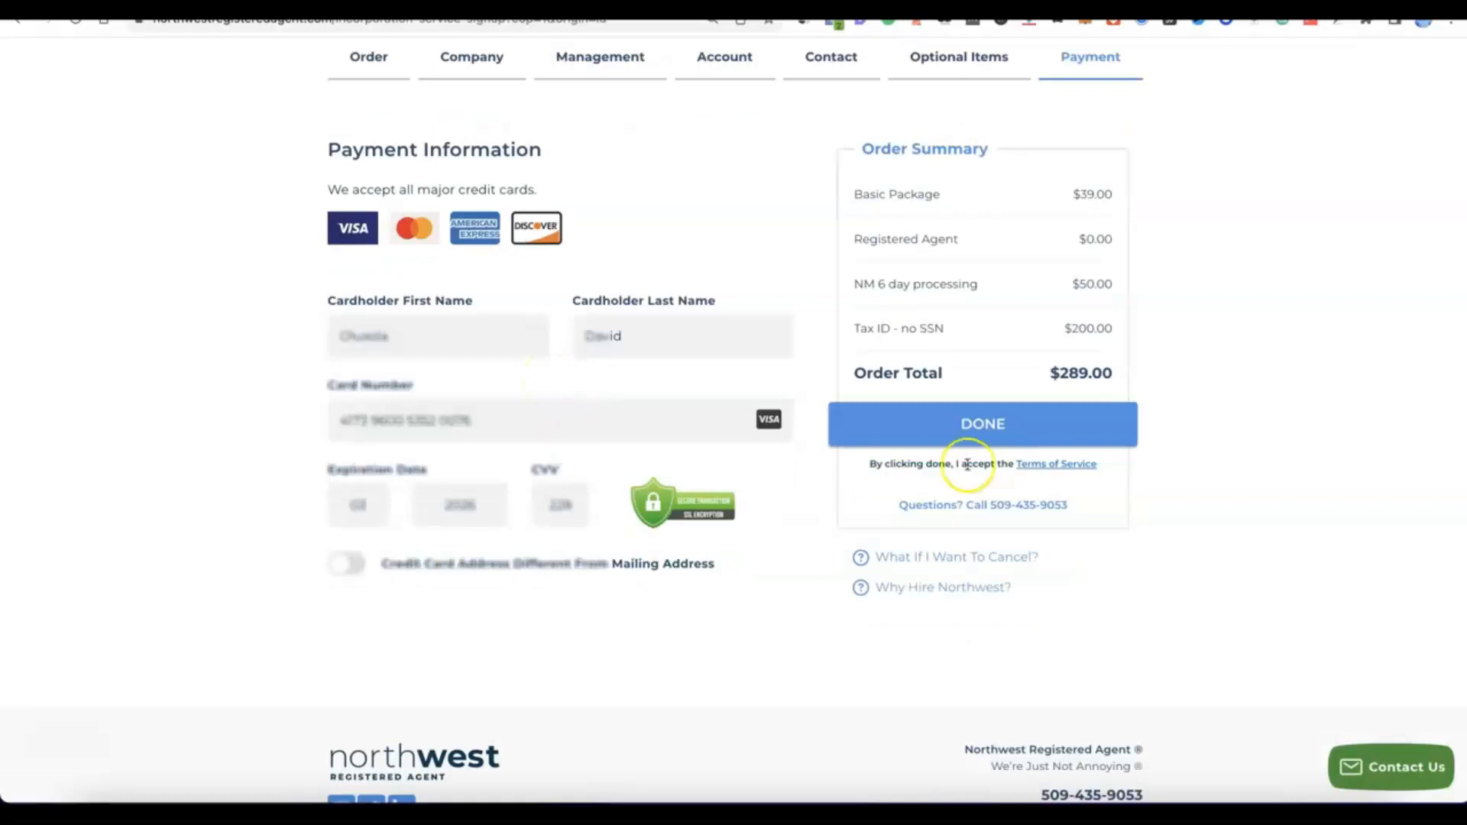
click(934, 426)
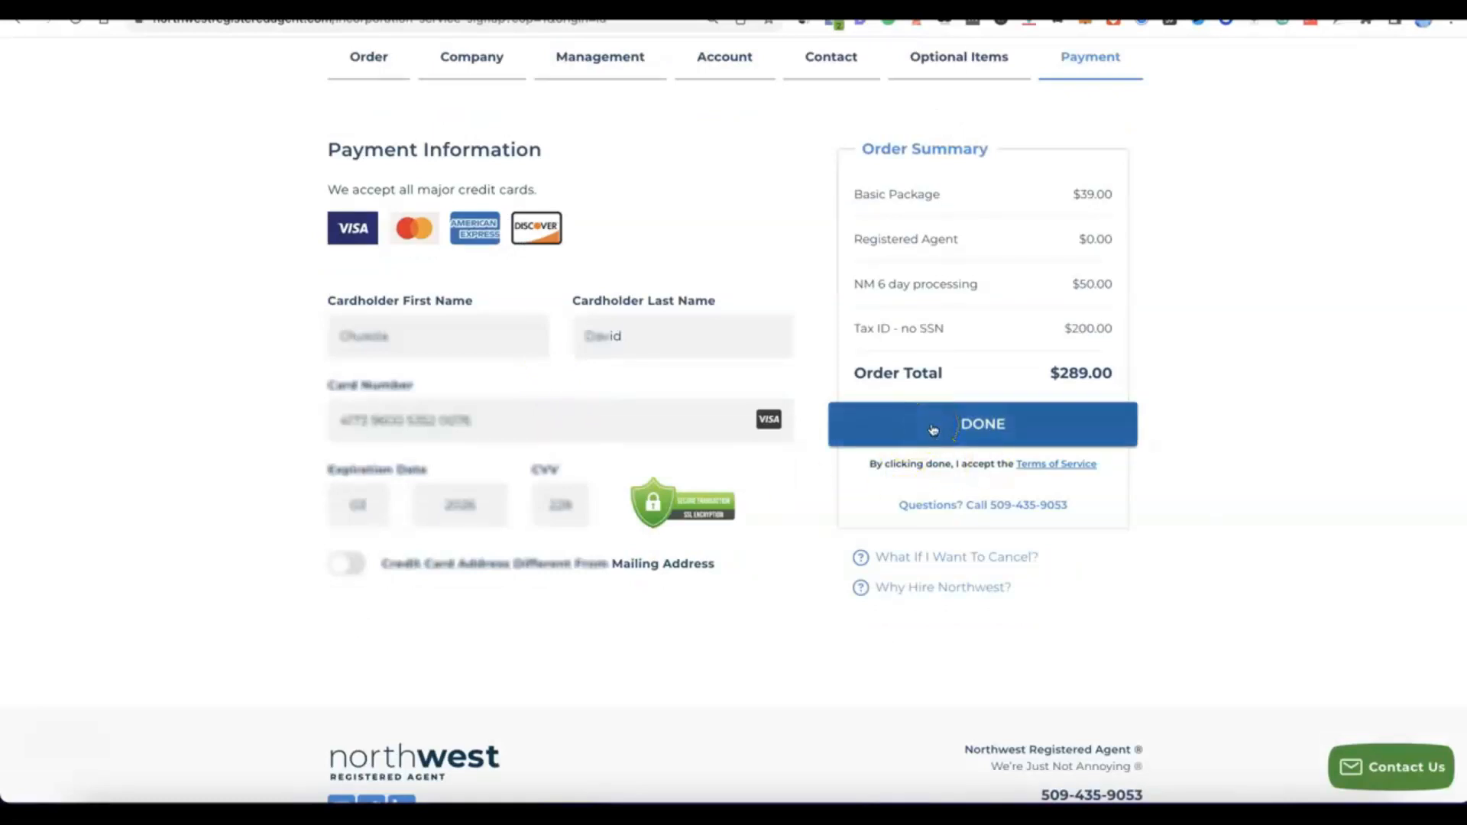
click(937, 424)
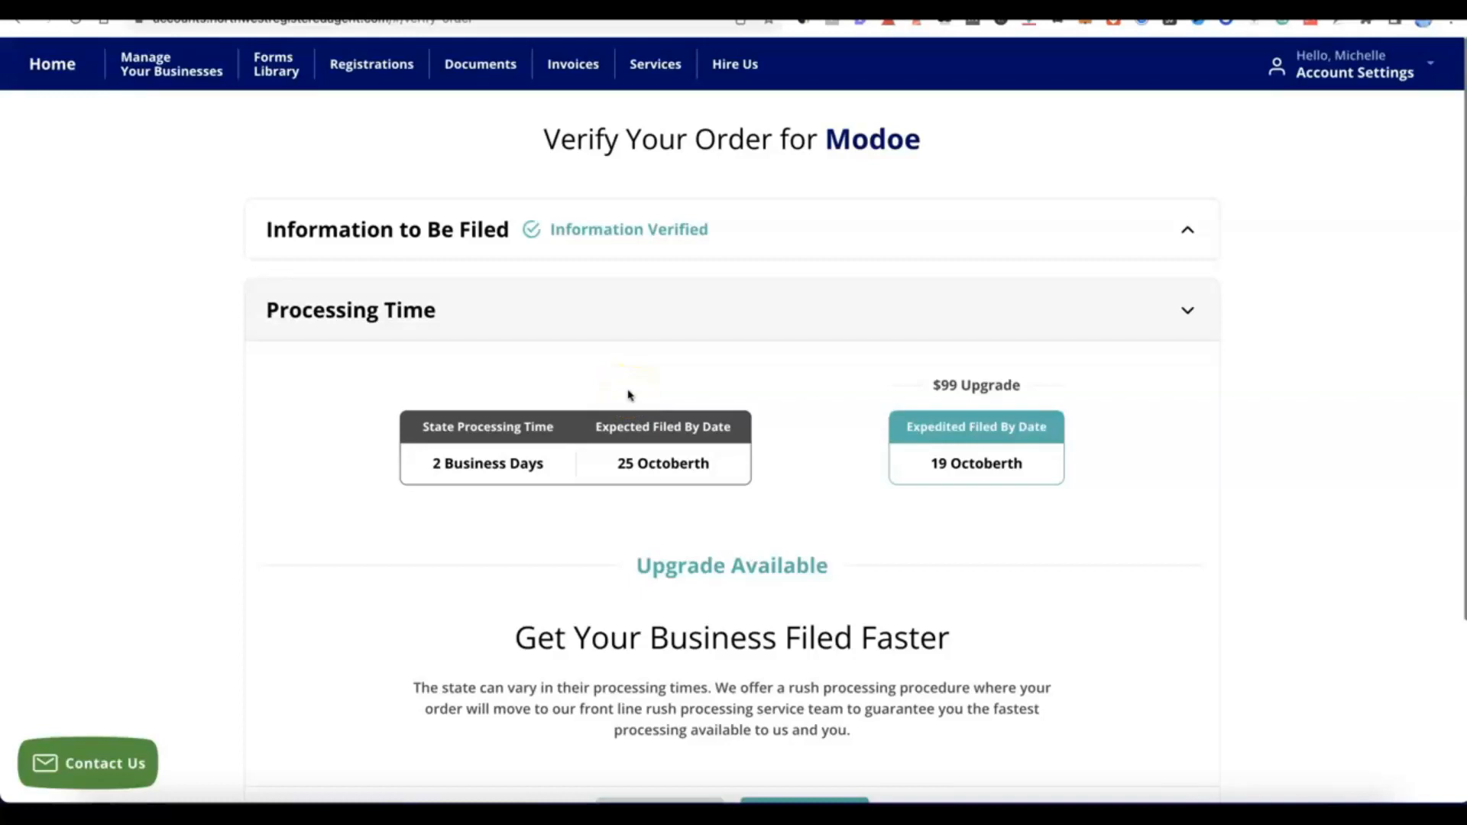
Step: Decline the $99 processing upgrade and the additional business items for Modoe, and submit the verified order
click(659, 365)
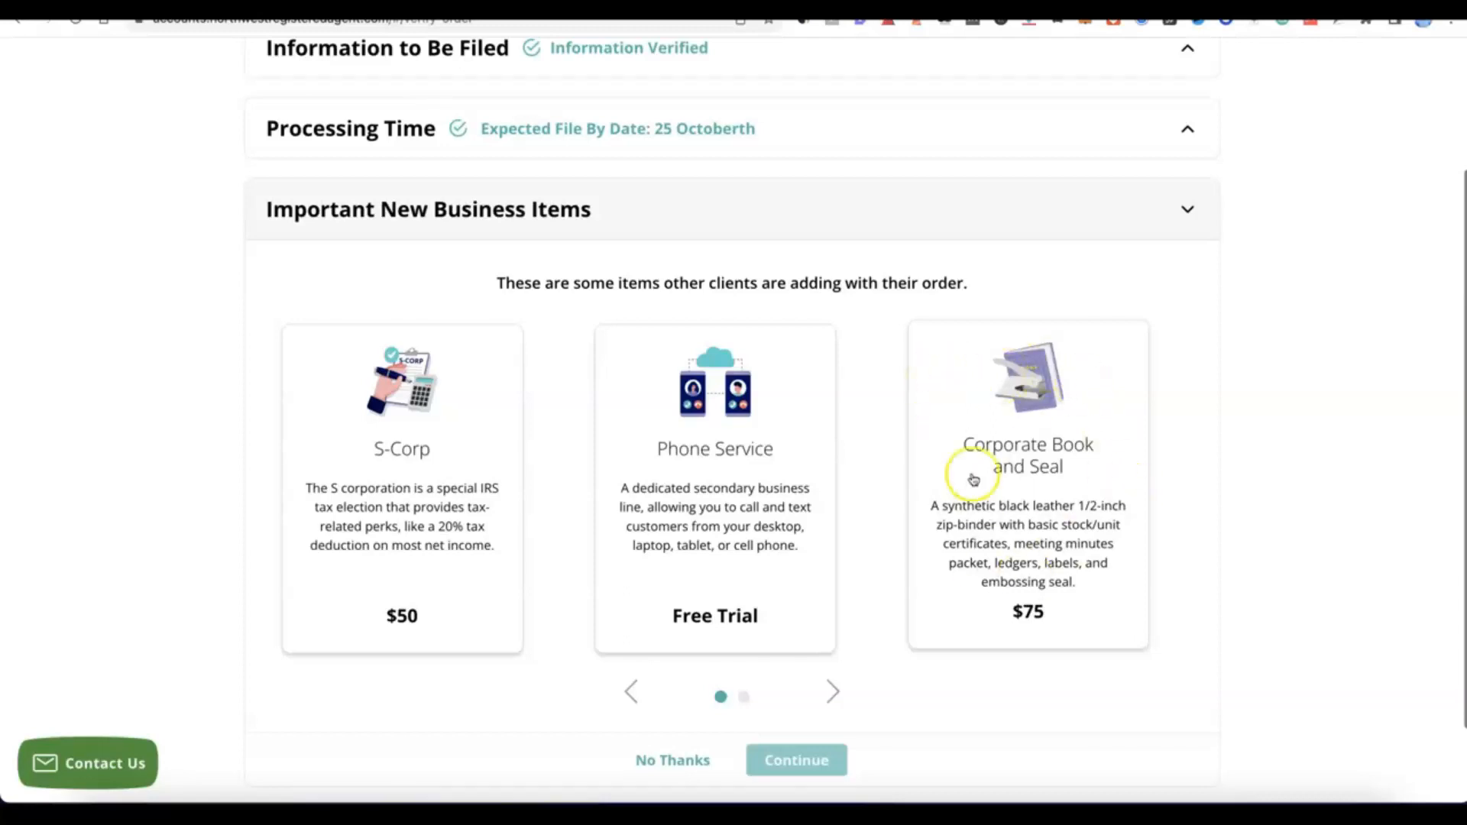
scroll(895, 413, down, 1)
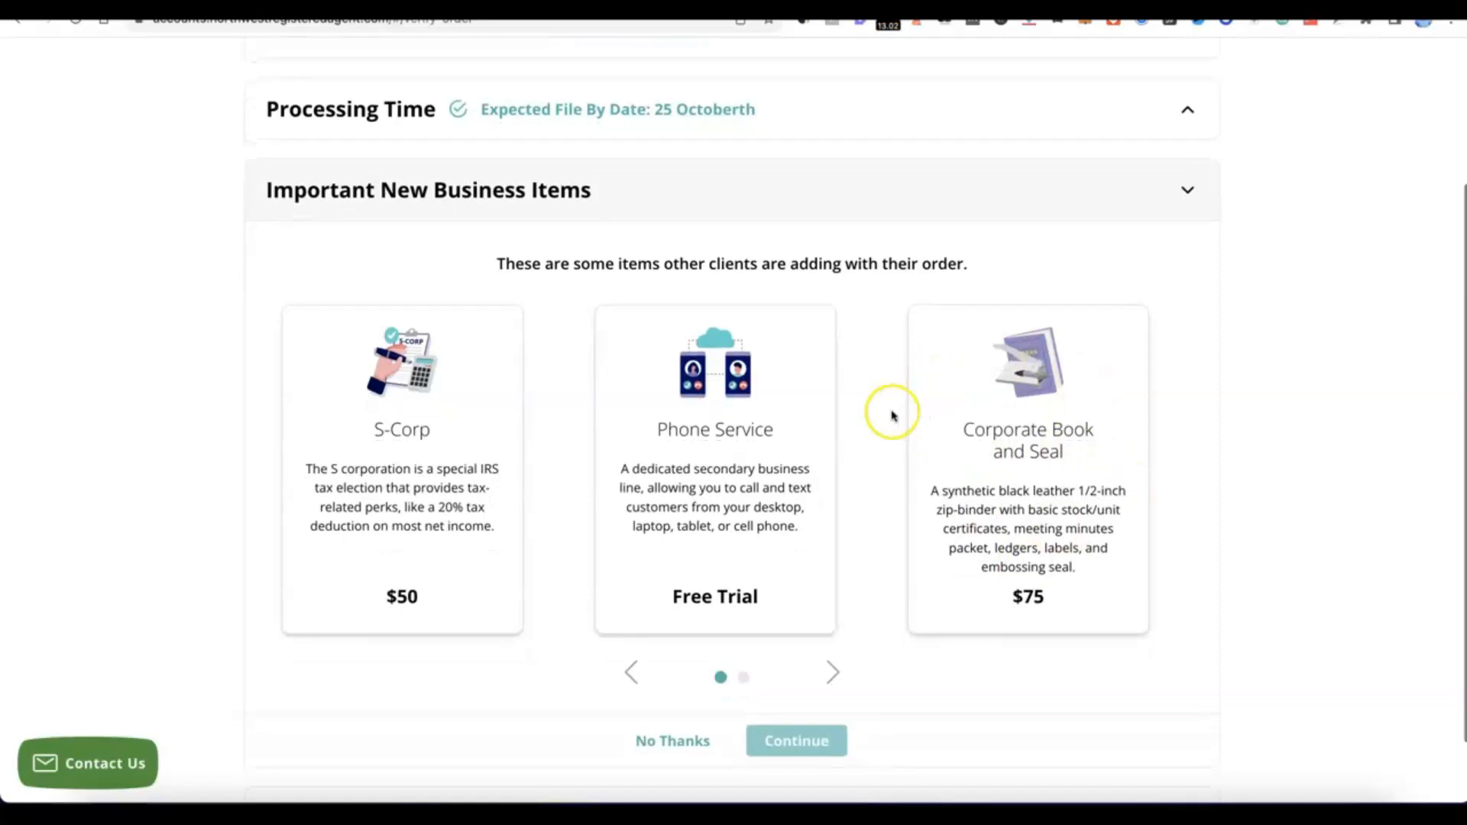
scroll(764, 474, down, 3)
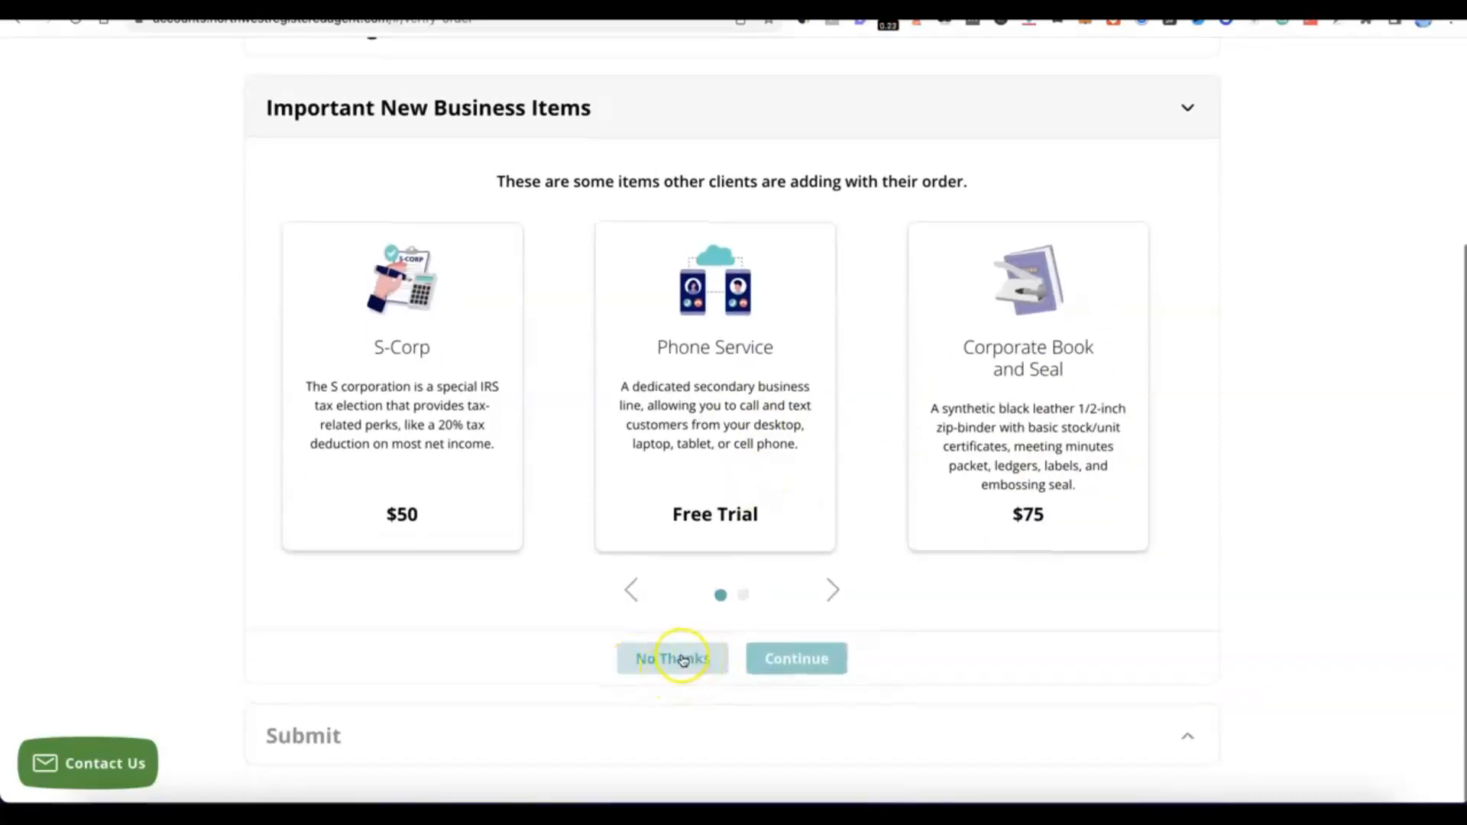
click(683, 659)
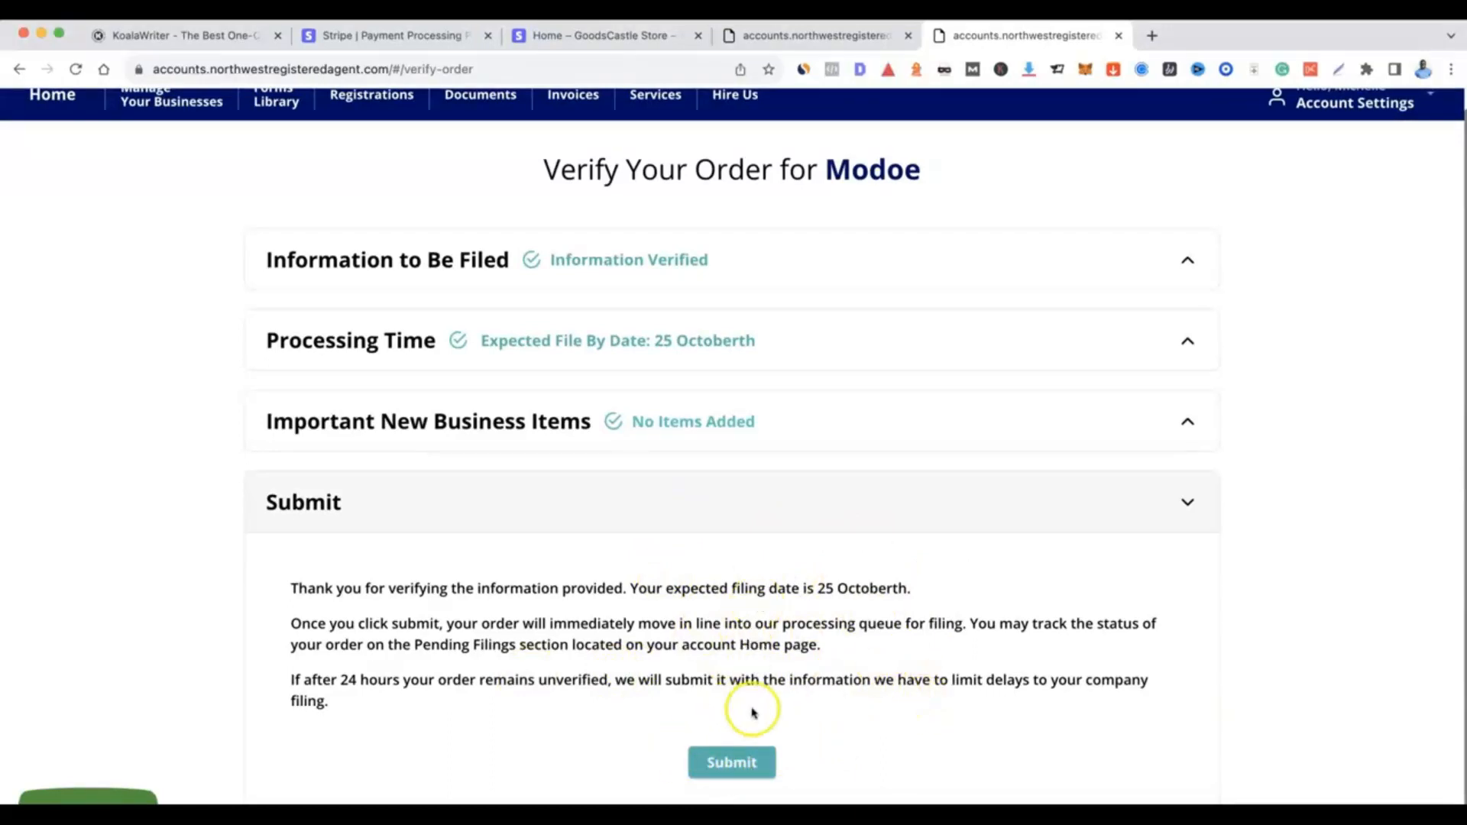
click(734, 763)
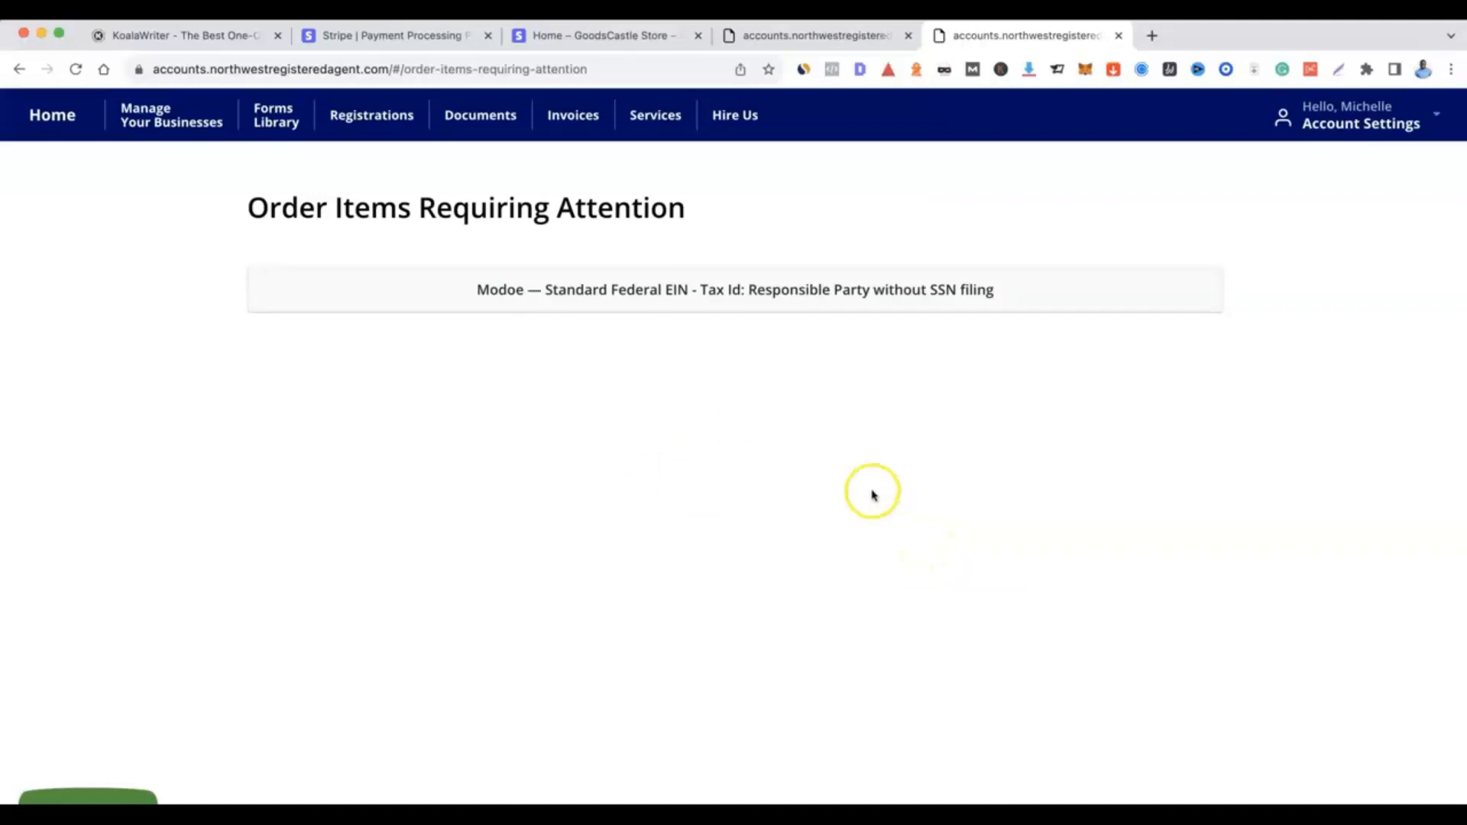
Step: In the Modoe Tax ID item requiring attention, select the existing contact as responsible party and fill in the company principal address
click(677, 288)
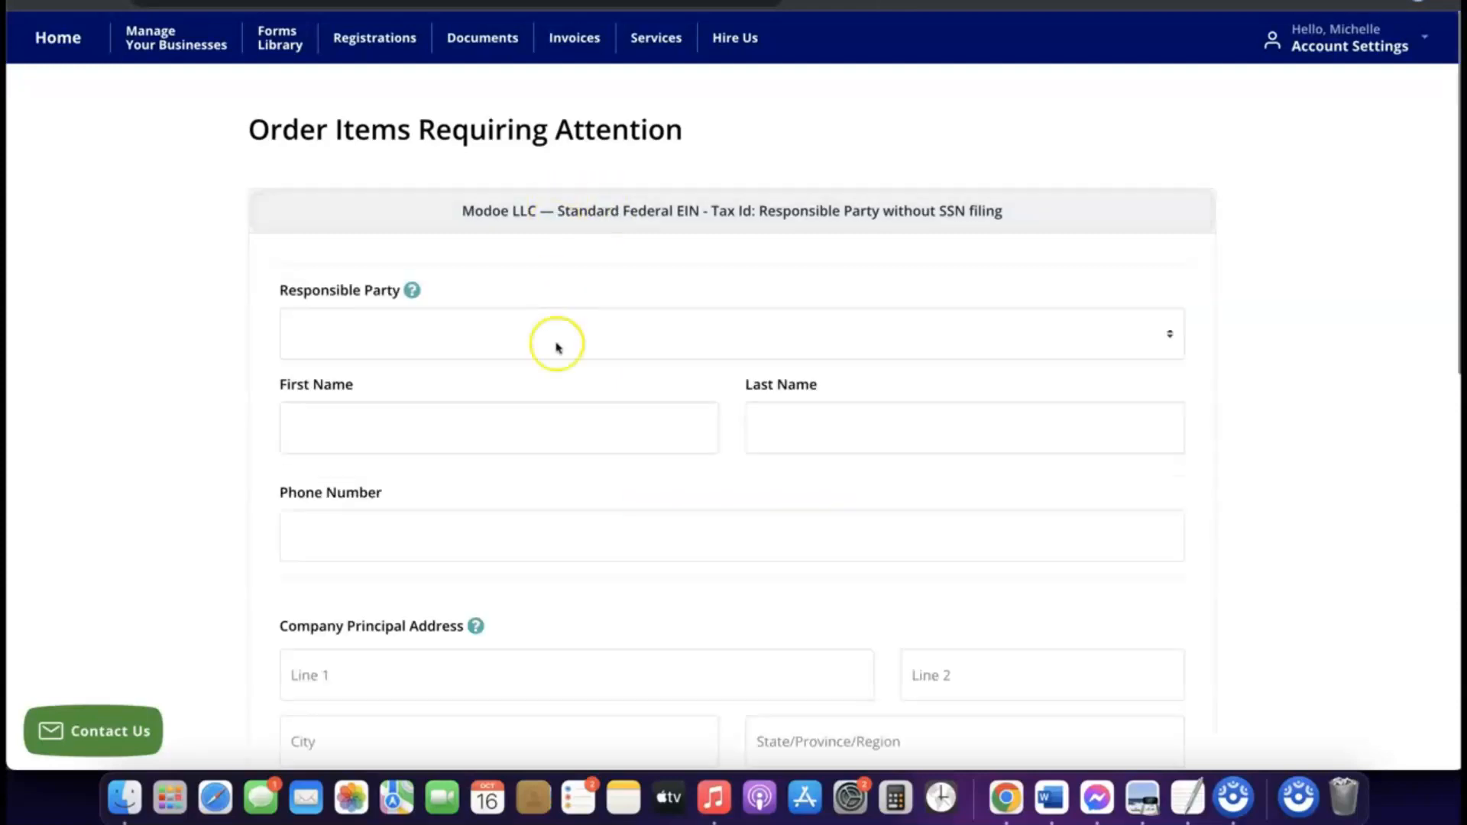
scroll(557, 343, down, 3)
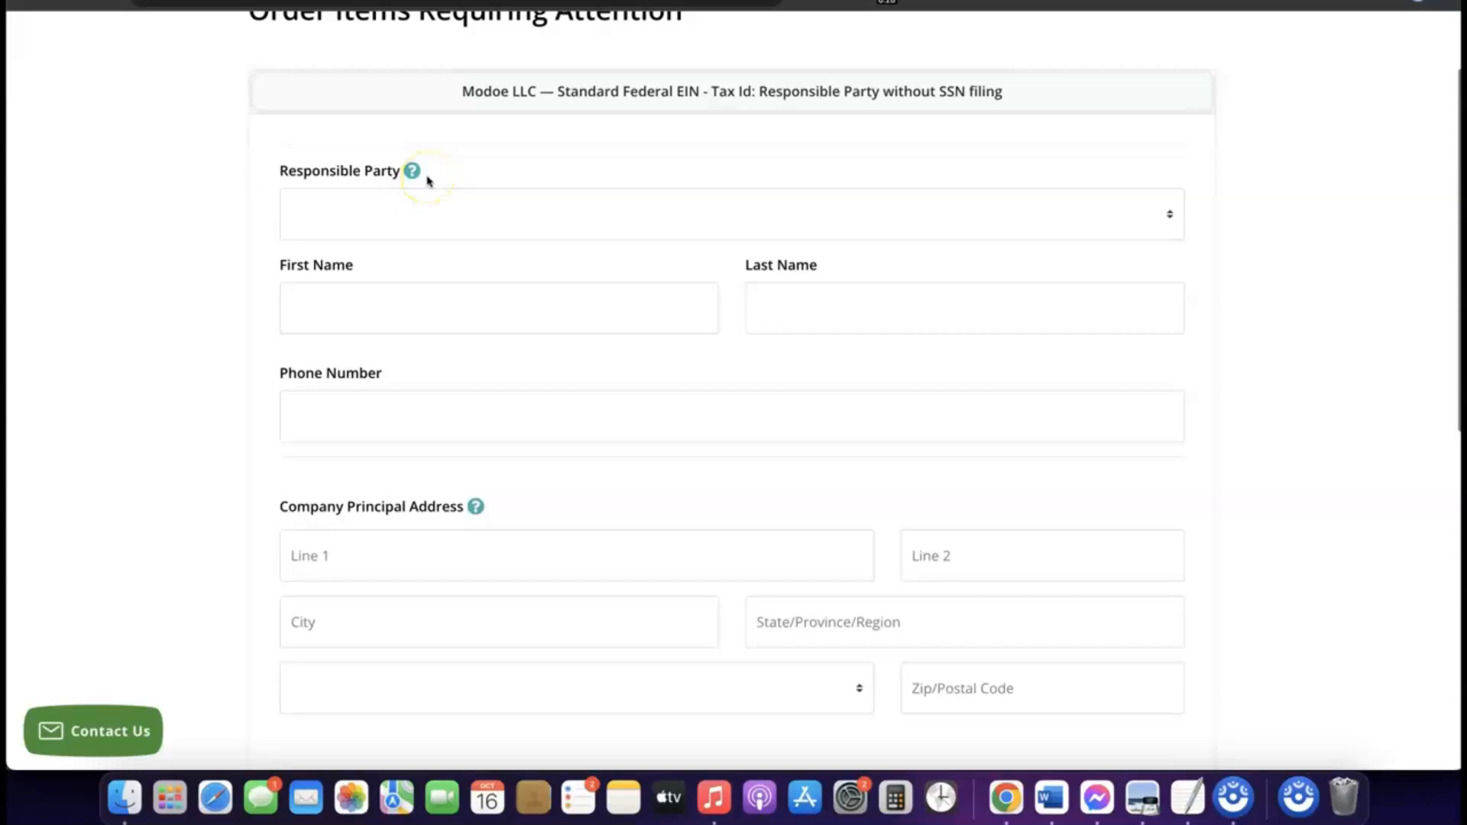
click(403, 204)
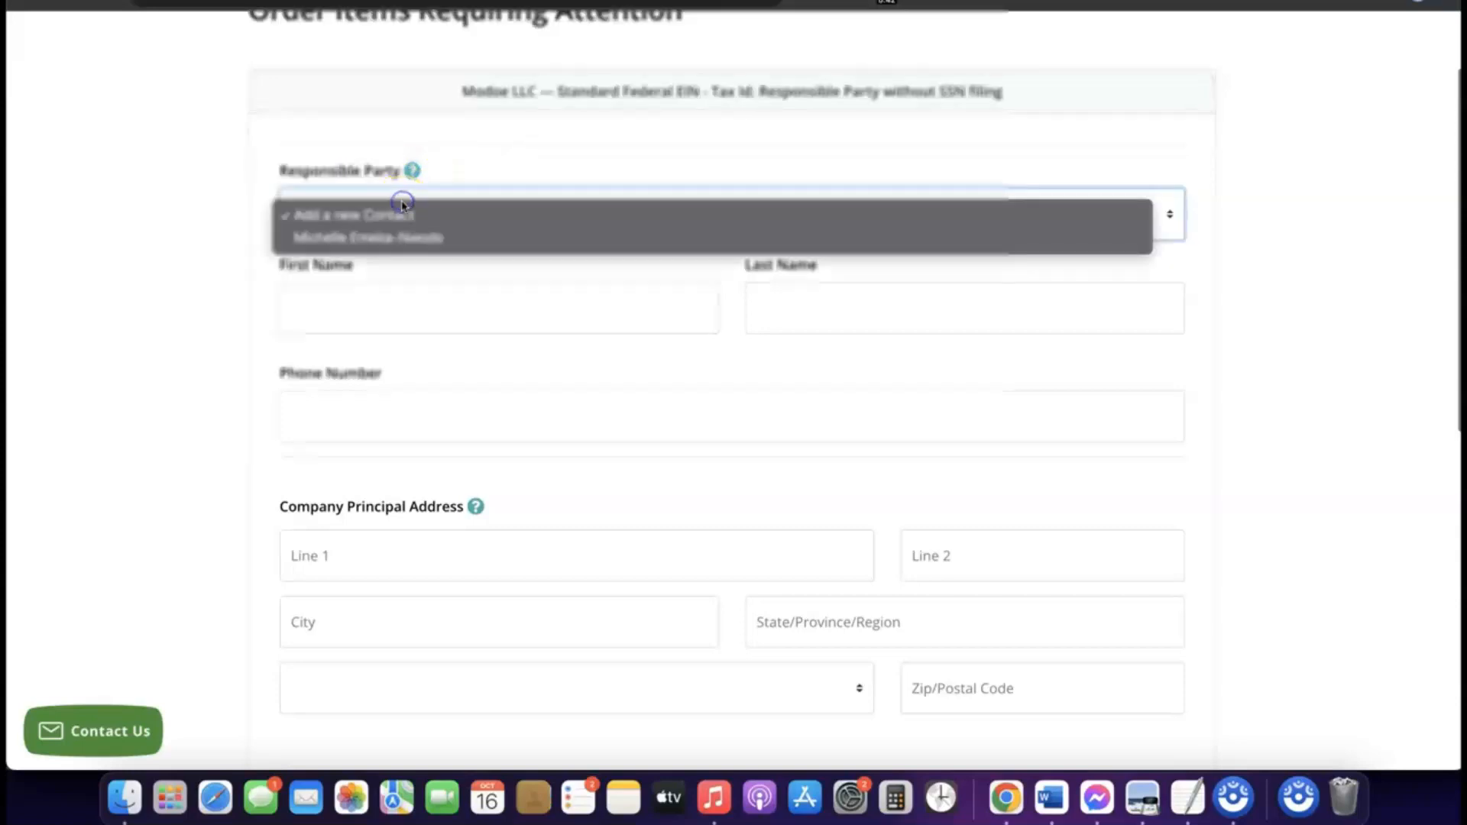
click(387, 239)
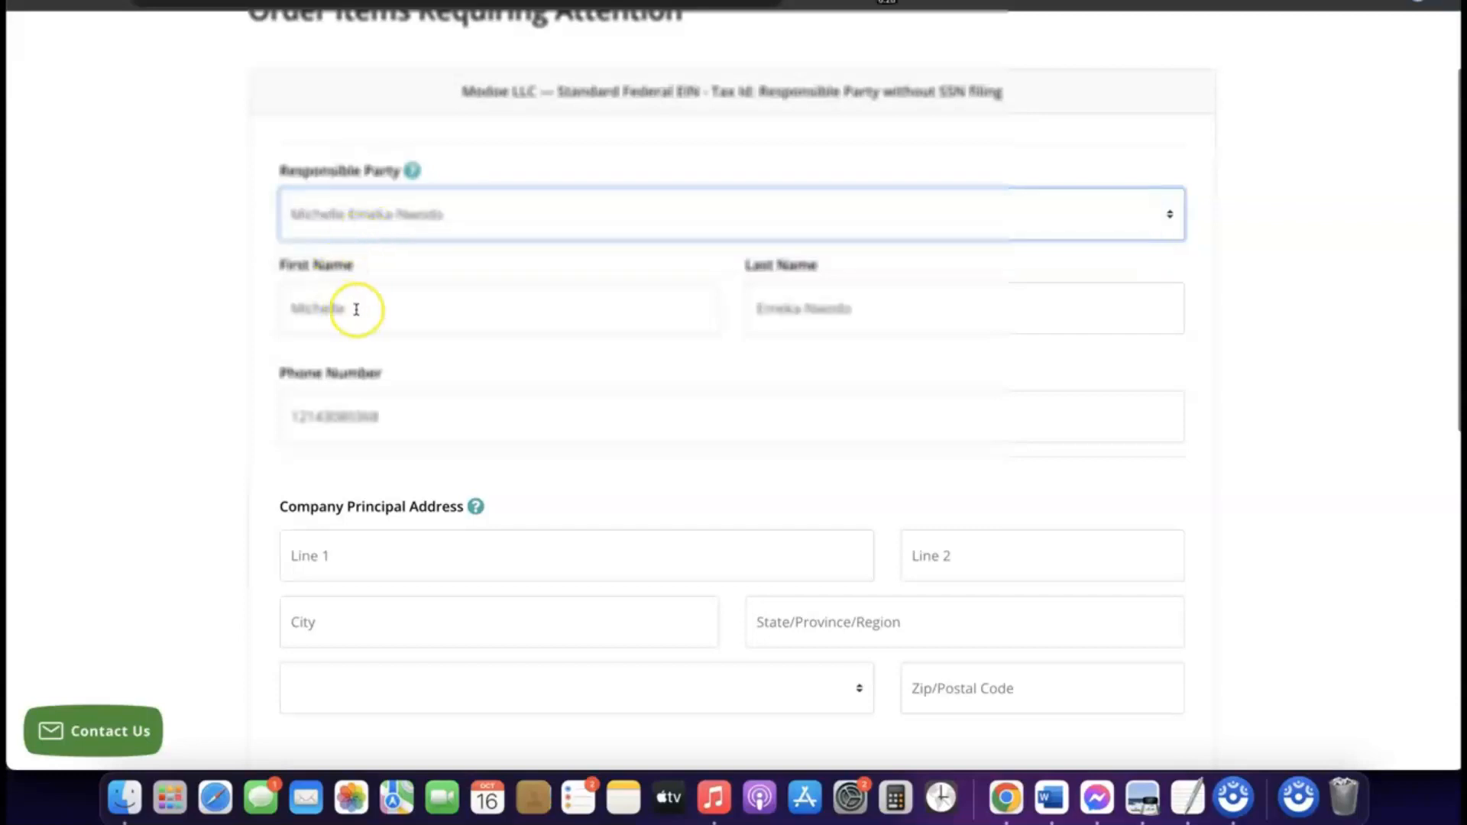
scroll(608, 361, down, 4)
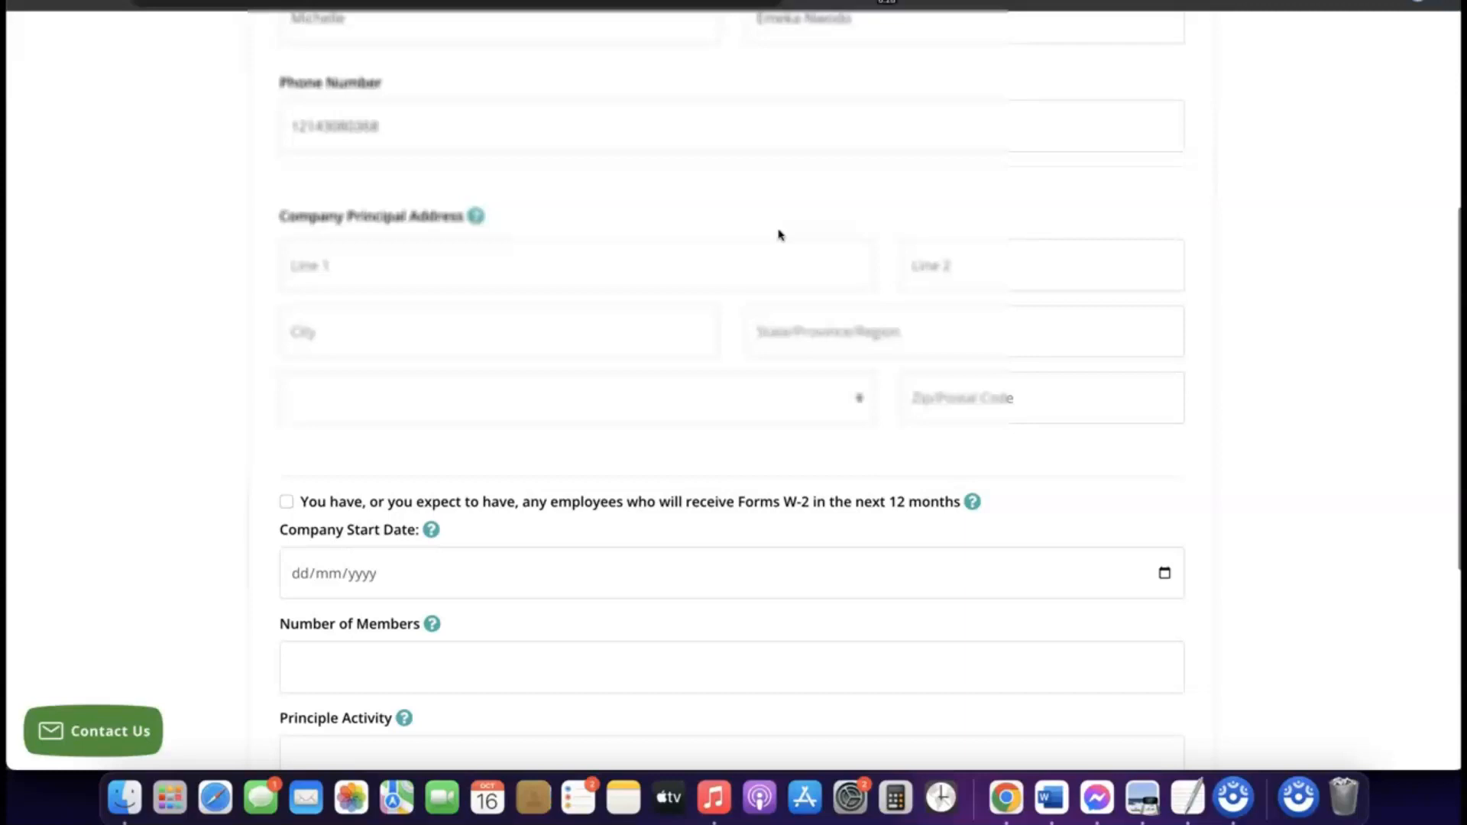
scroll(498, 222, down, 2)
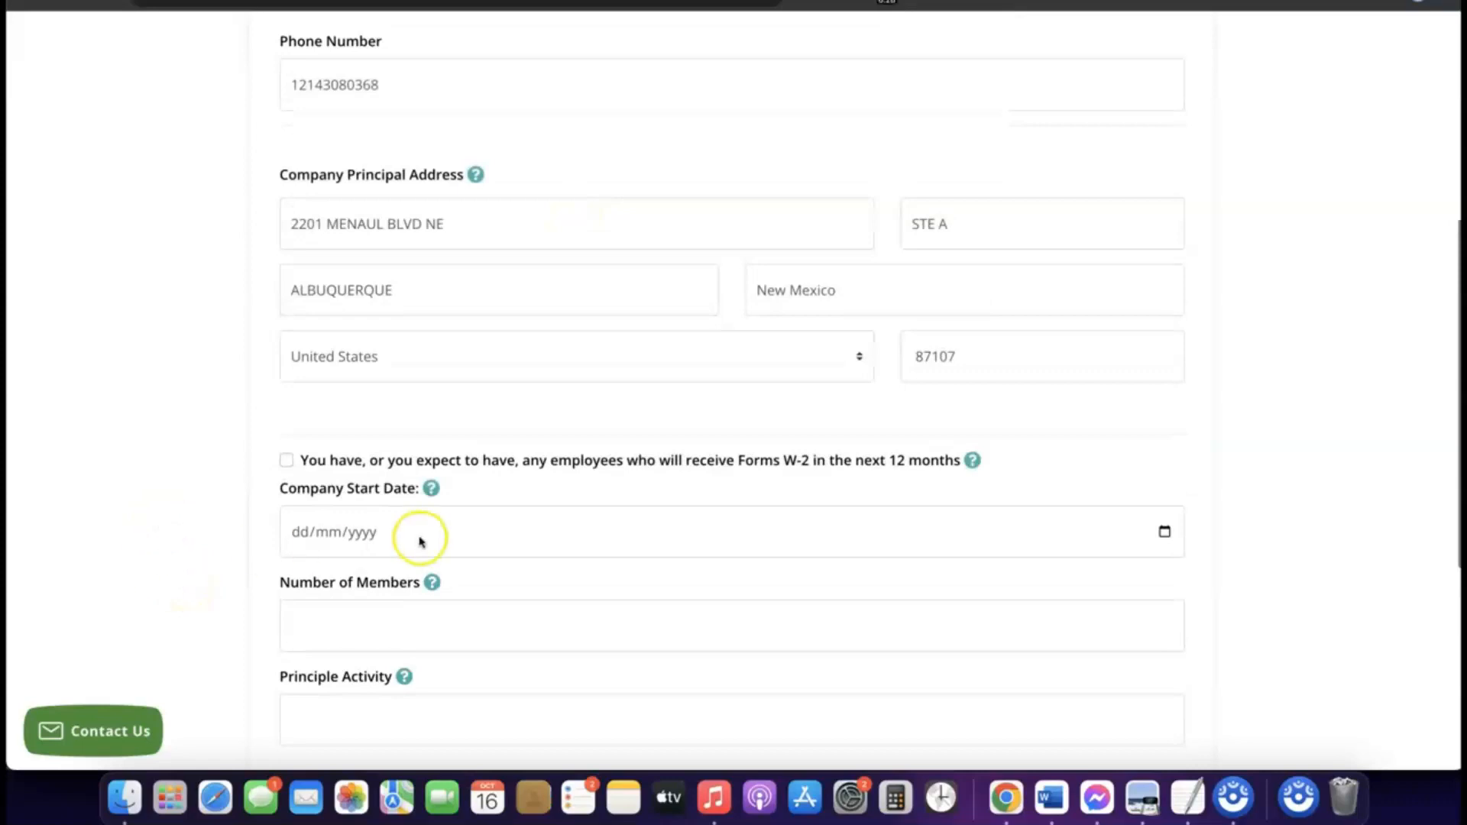
Step: Set the company start date to 16/01/2024
scroll(420, 541, down, 2)
mouse_move(420, 541)
scroll(419, 541, down, 1)
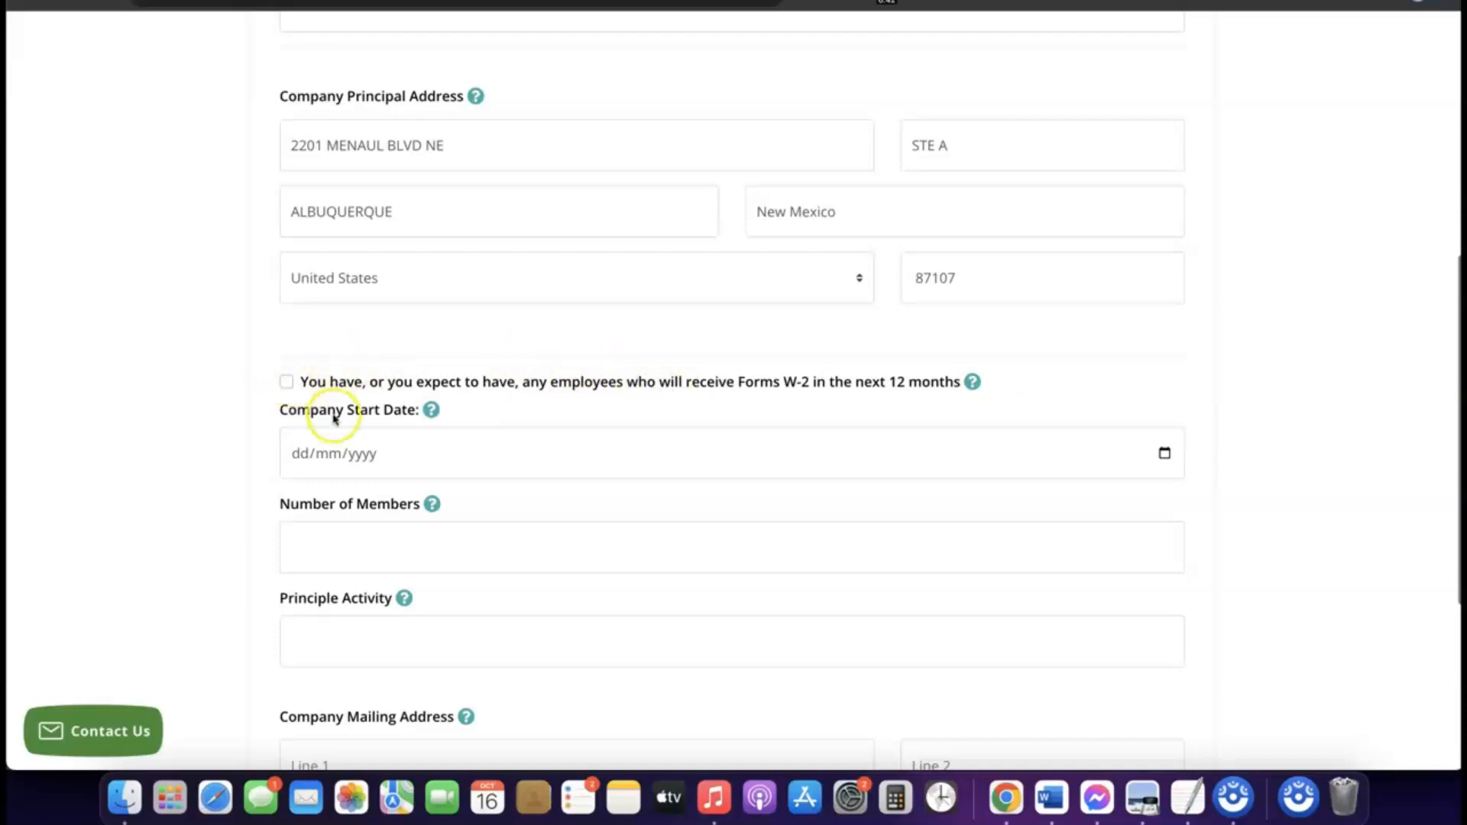
scroll(328, 386, down, 1)
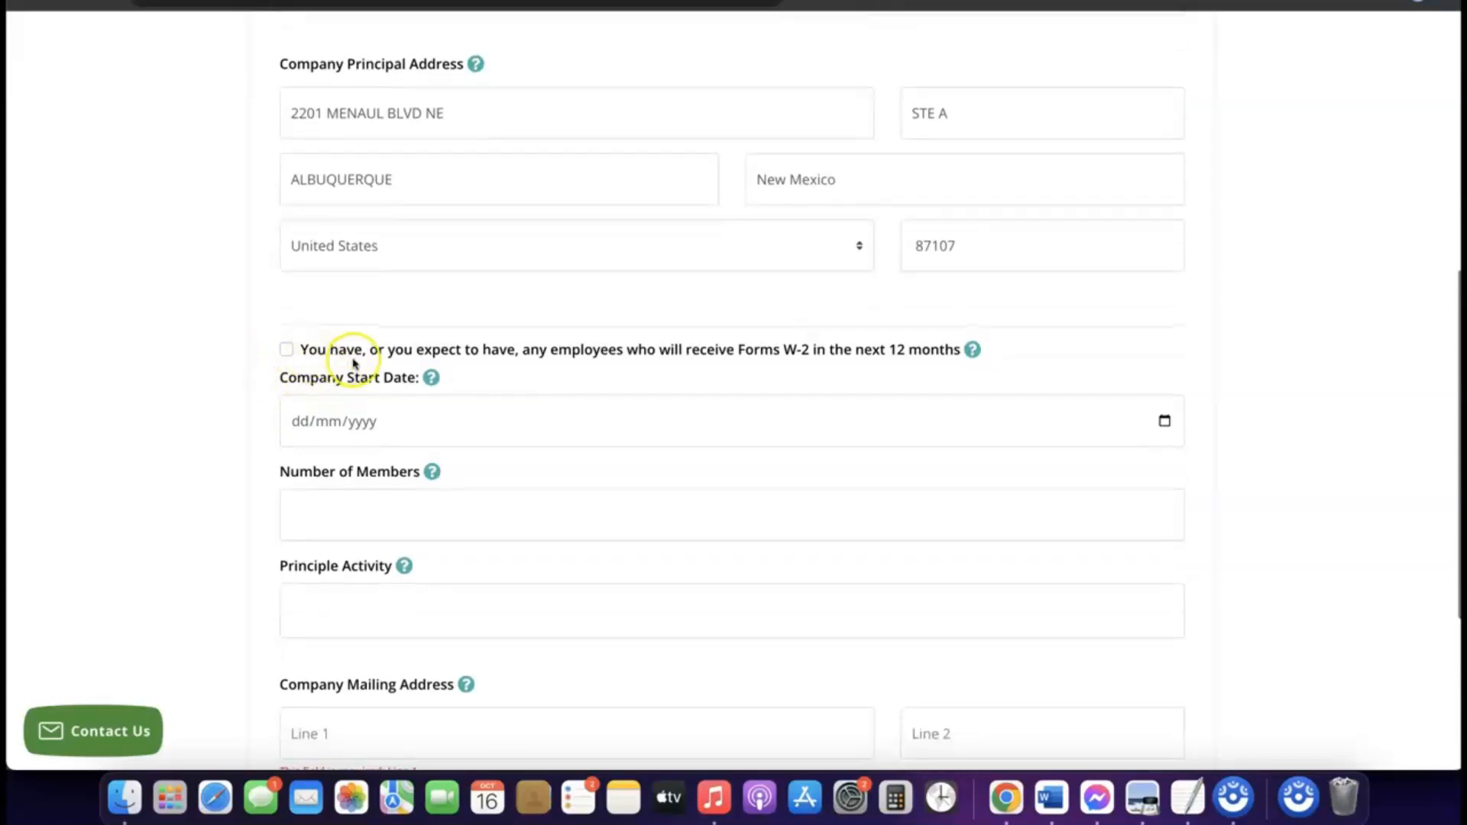
scroll(352, 367, down, 2)
click(357, 390)
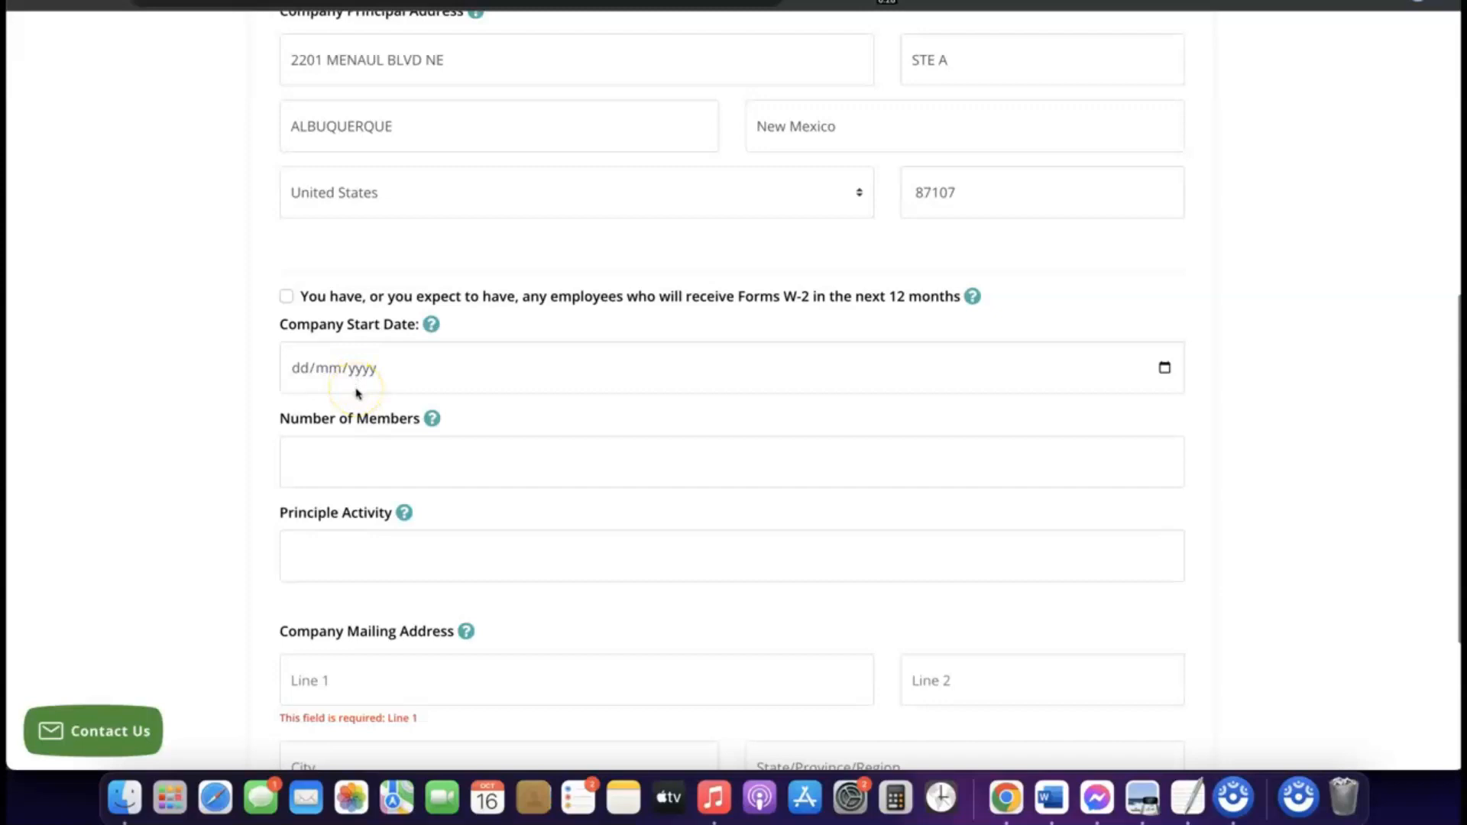
click(352, 371)
click(308, 371)
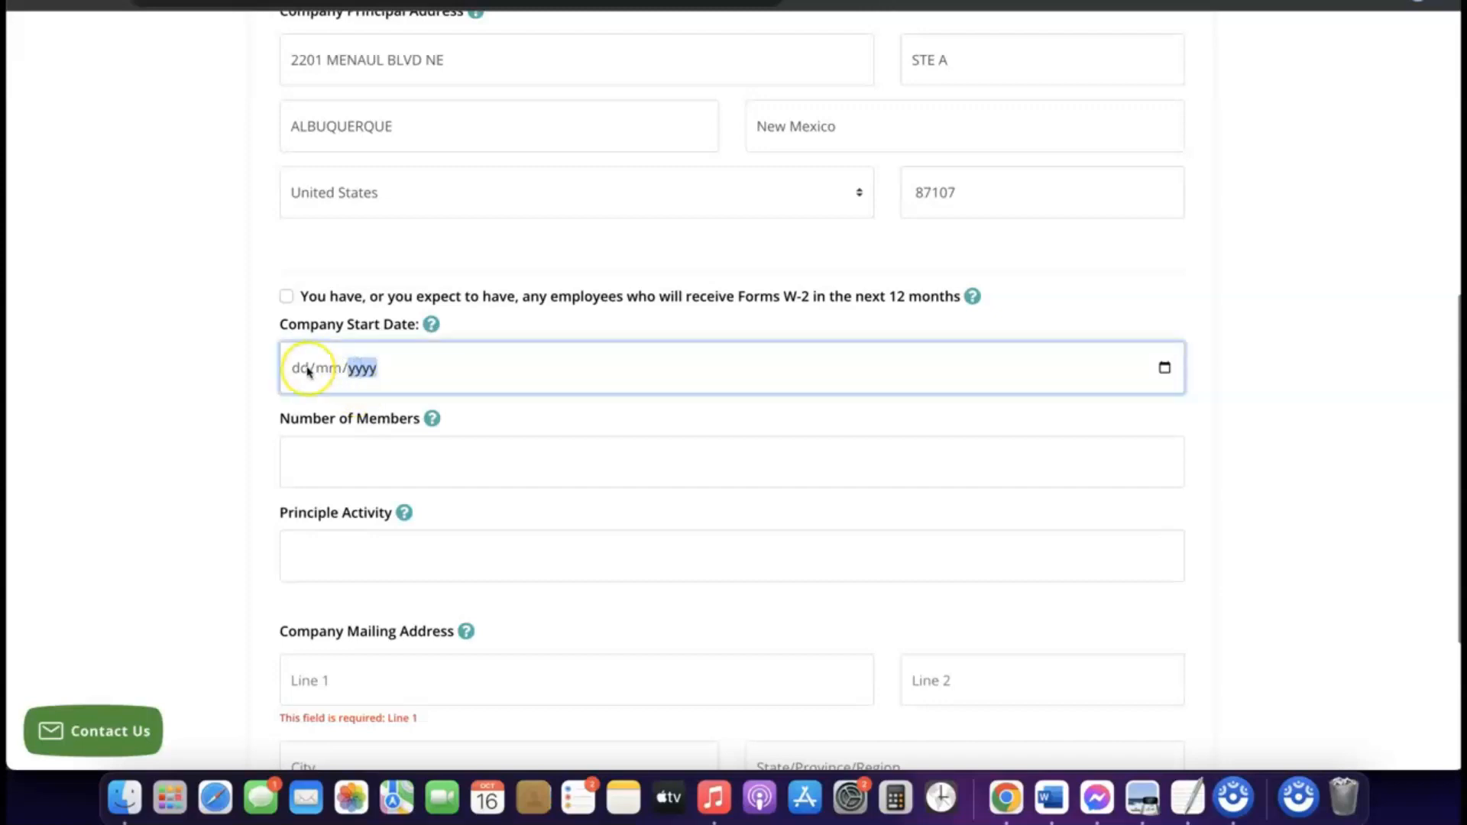
click(431, 325)
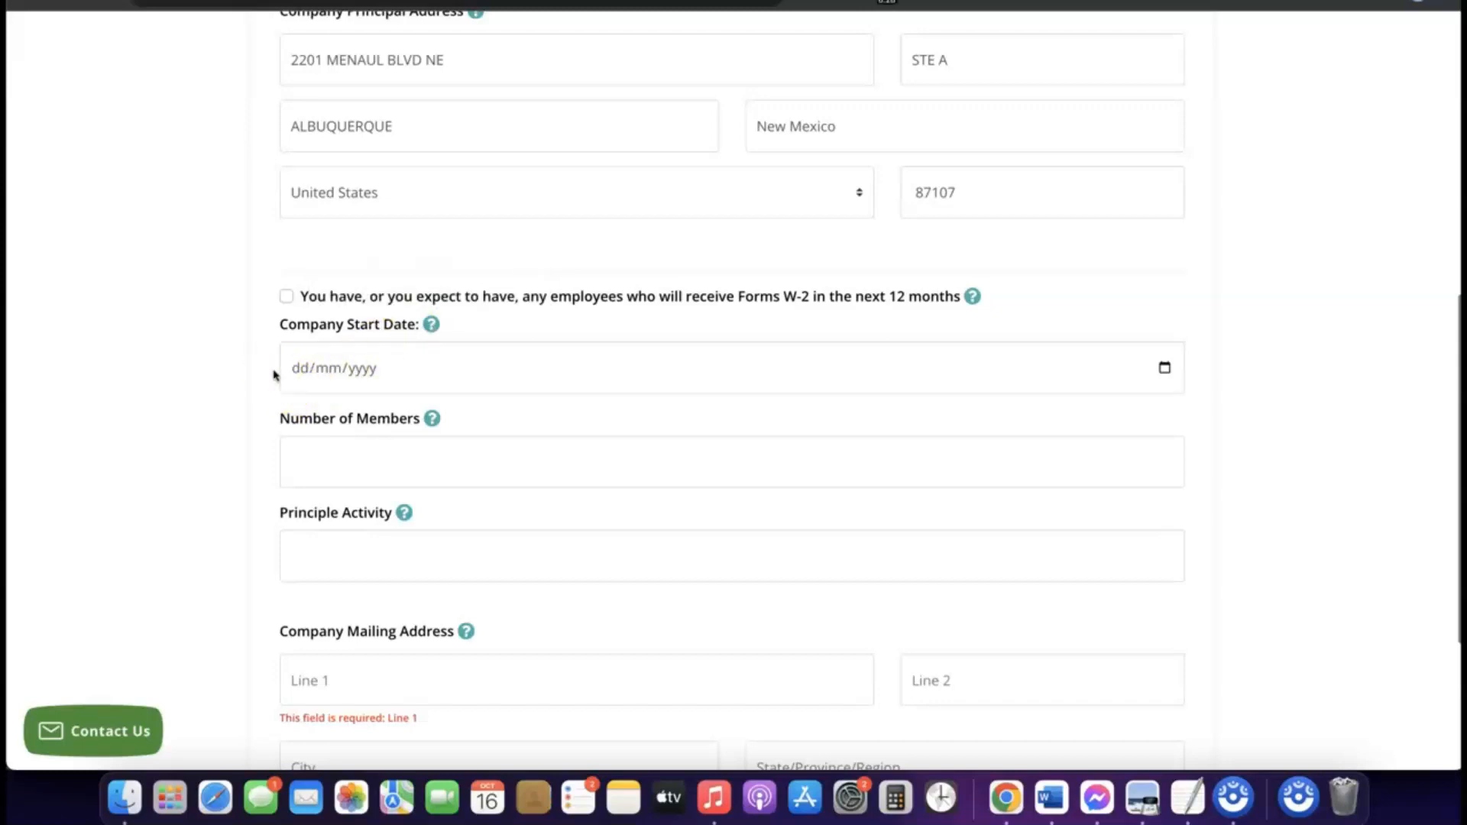
click(339, 375)
click(1165, 370)
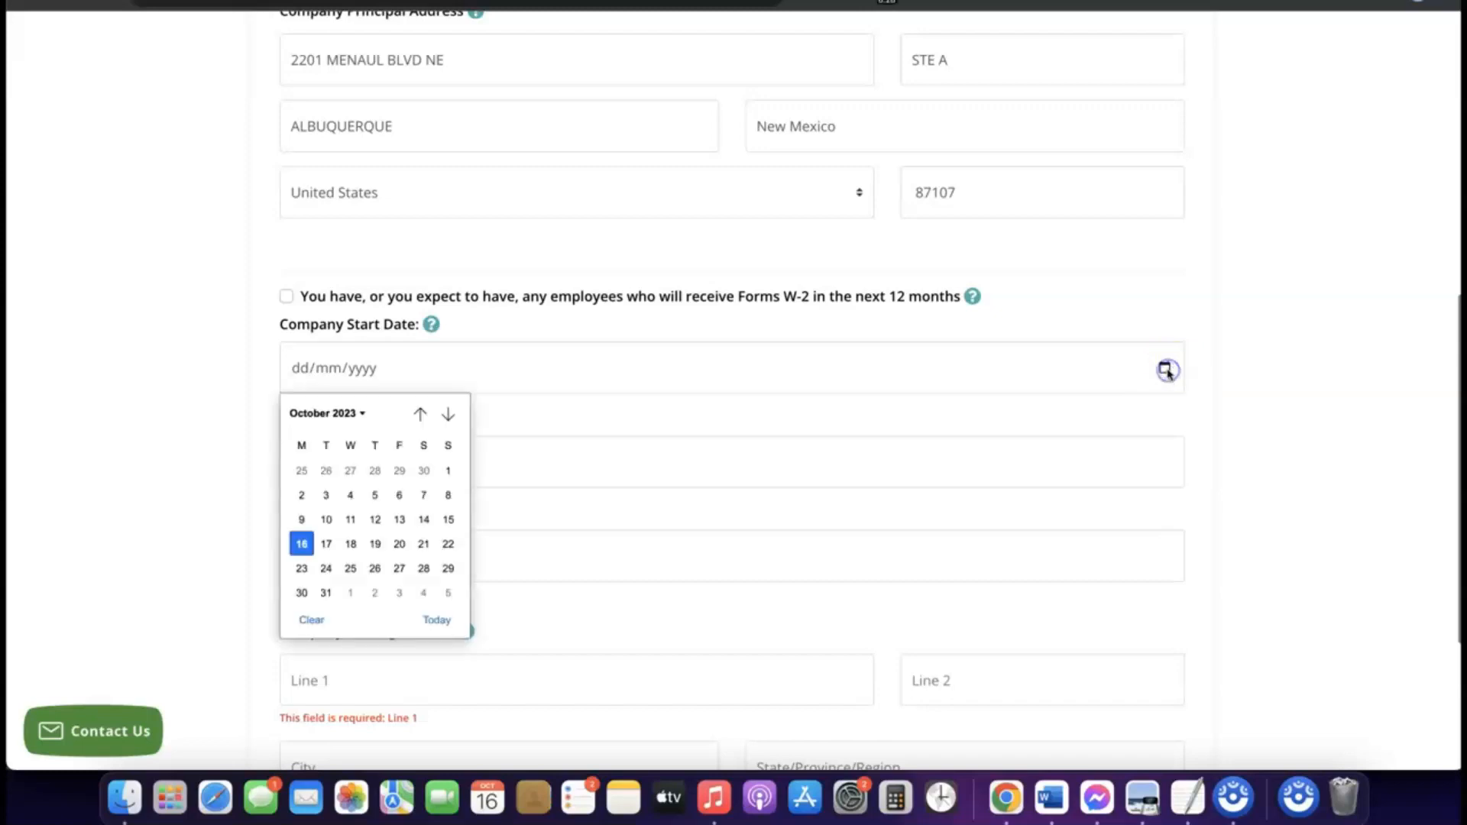
click(358, 414)
click(310, 556)
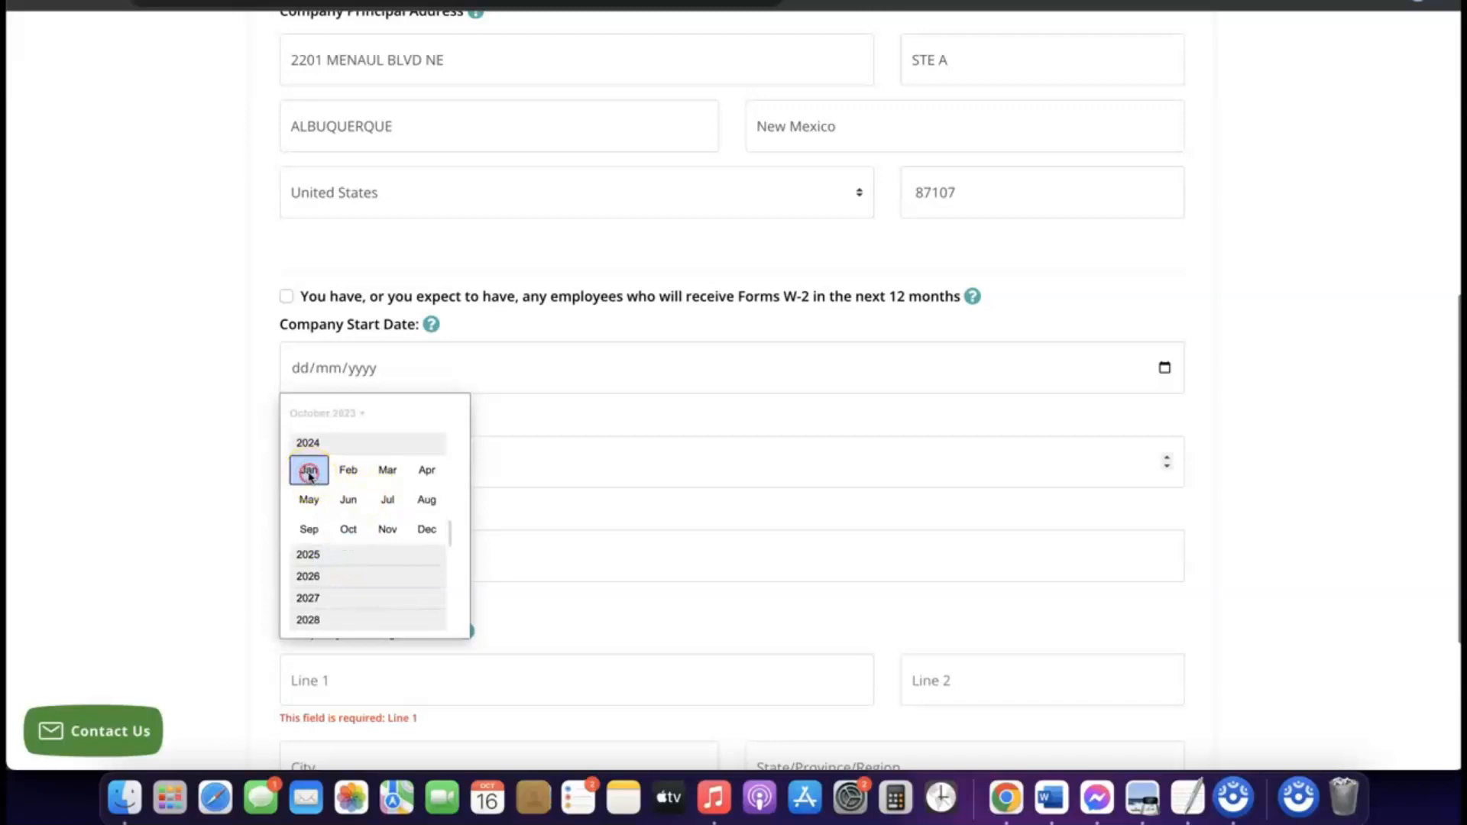
click(309, 471)
click(639, 456)
click(609, 436)
Step: Set the number of members to 1 and enter eCommerce as the principle activity
scroll(610, 436, down, 1)
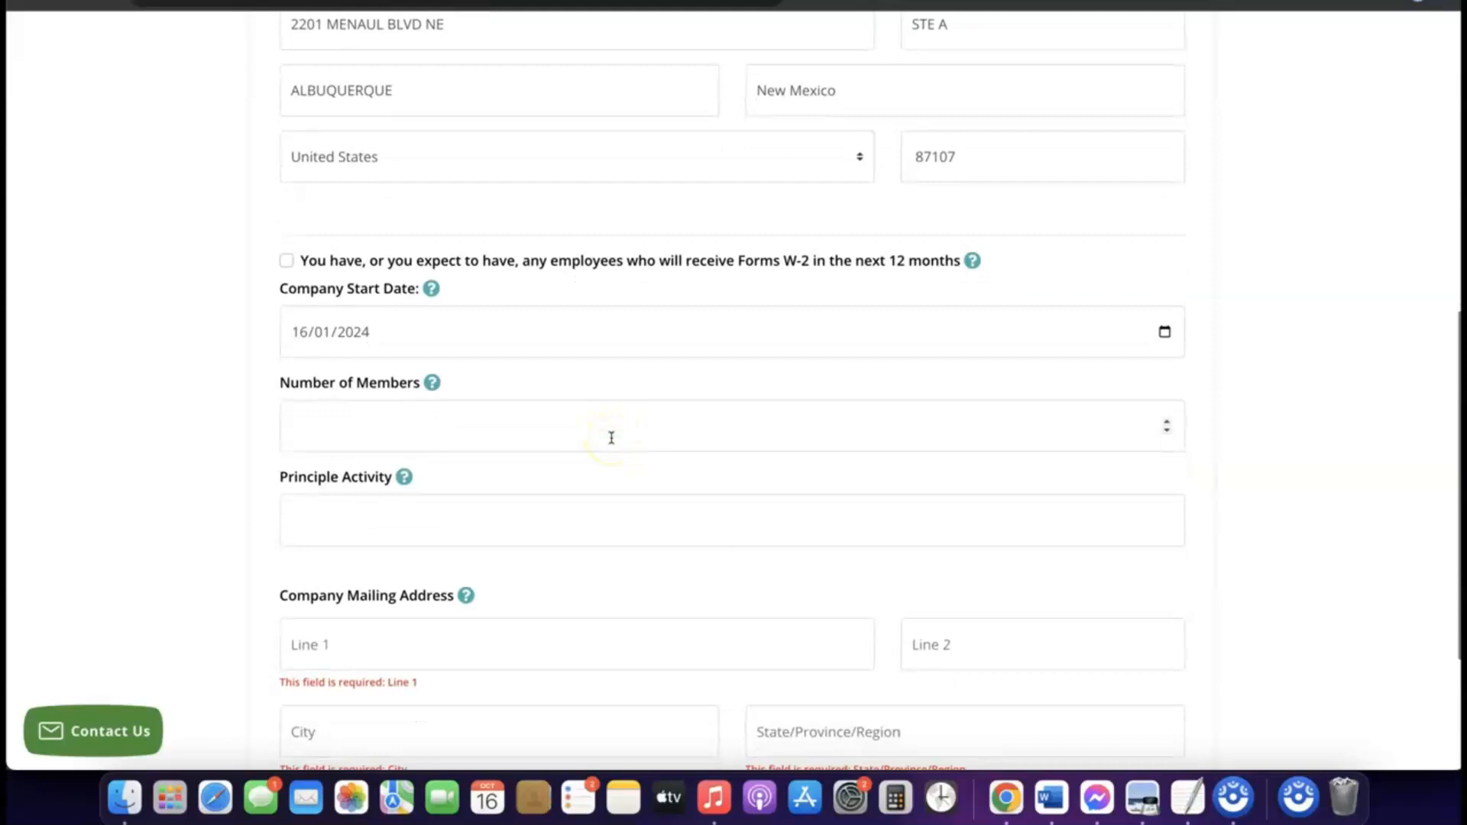
click(539, 430)
click(507, 424)
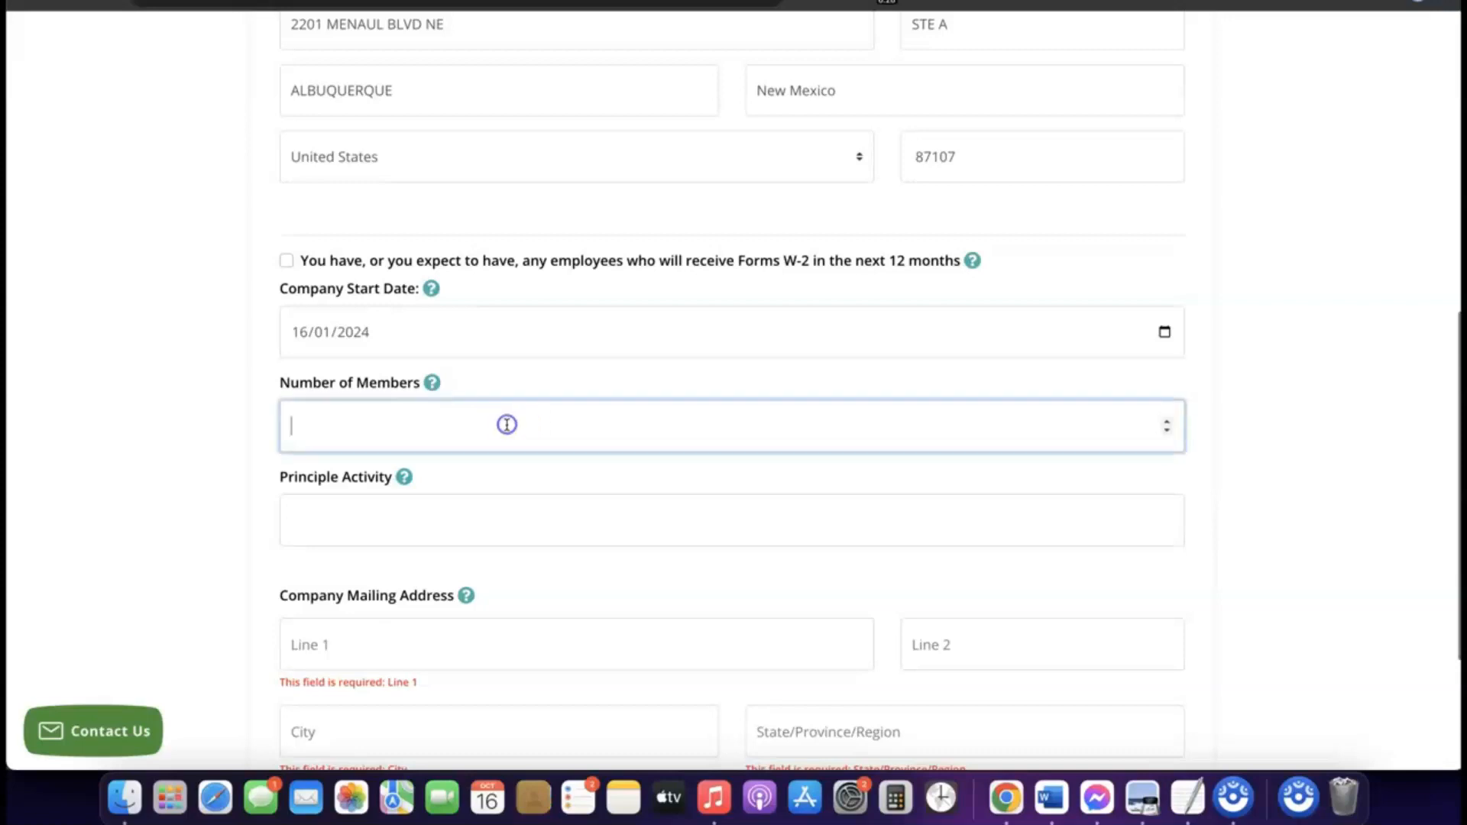
text(1)
click(507, 425)
scroll(509, 428, down, 3)
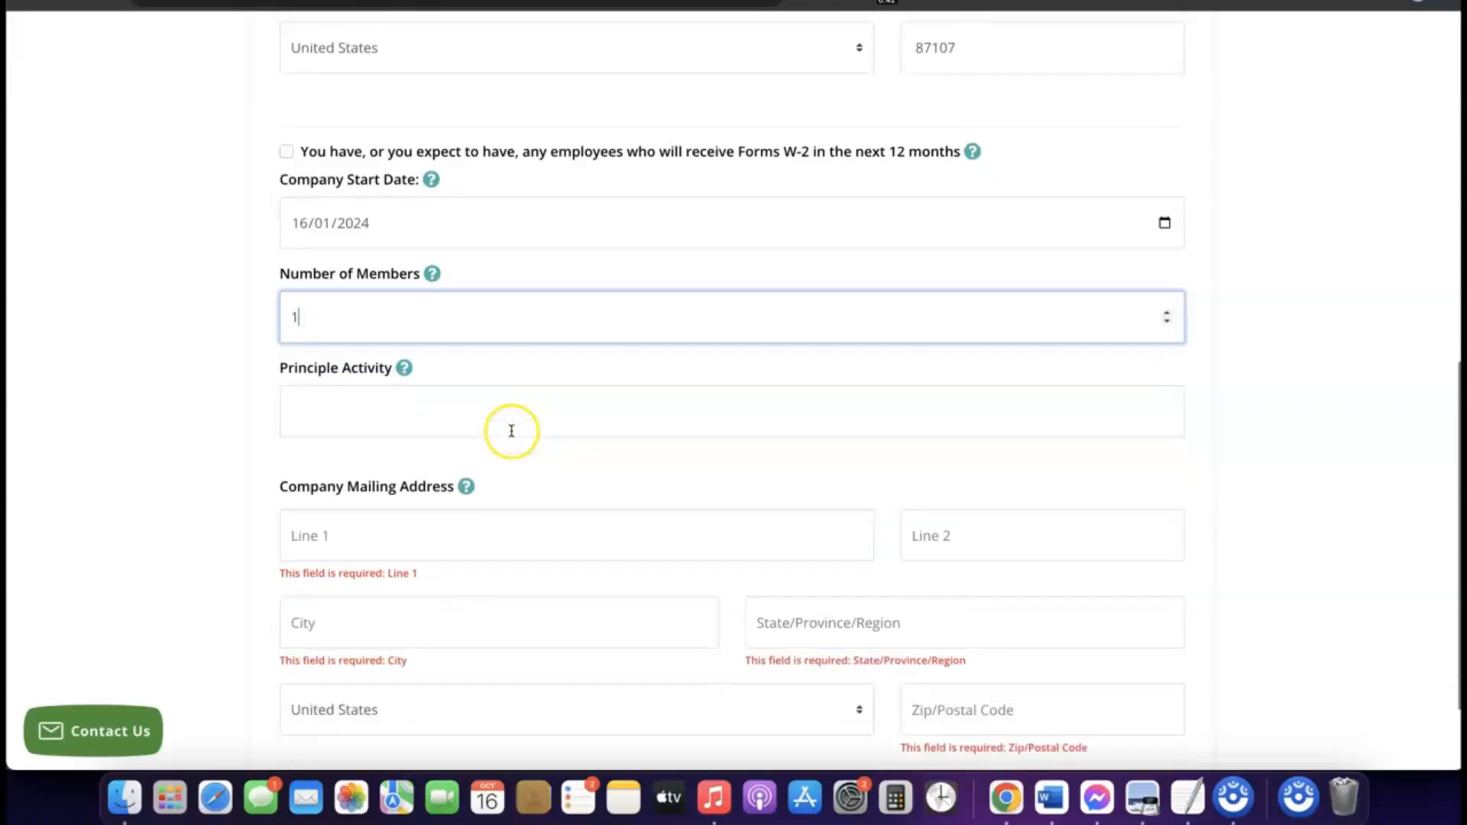
click(458, 406)
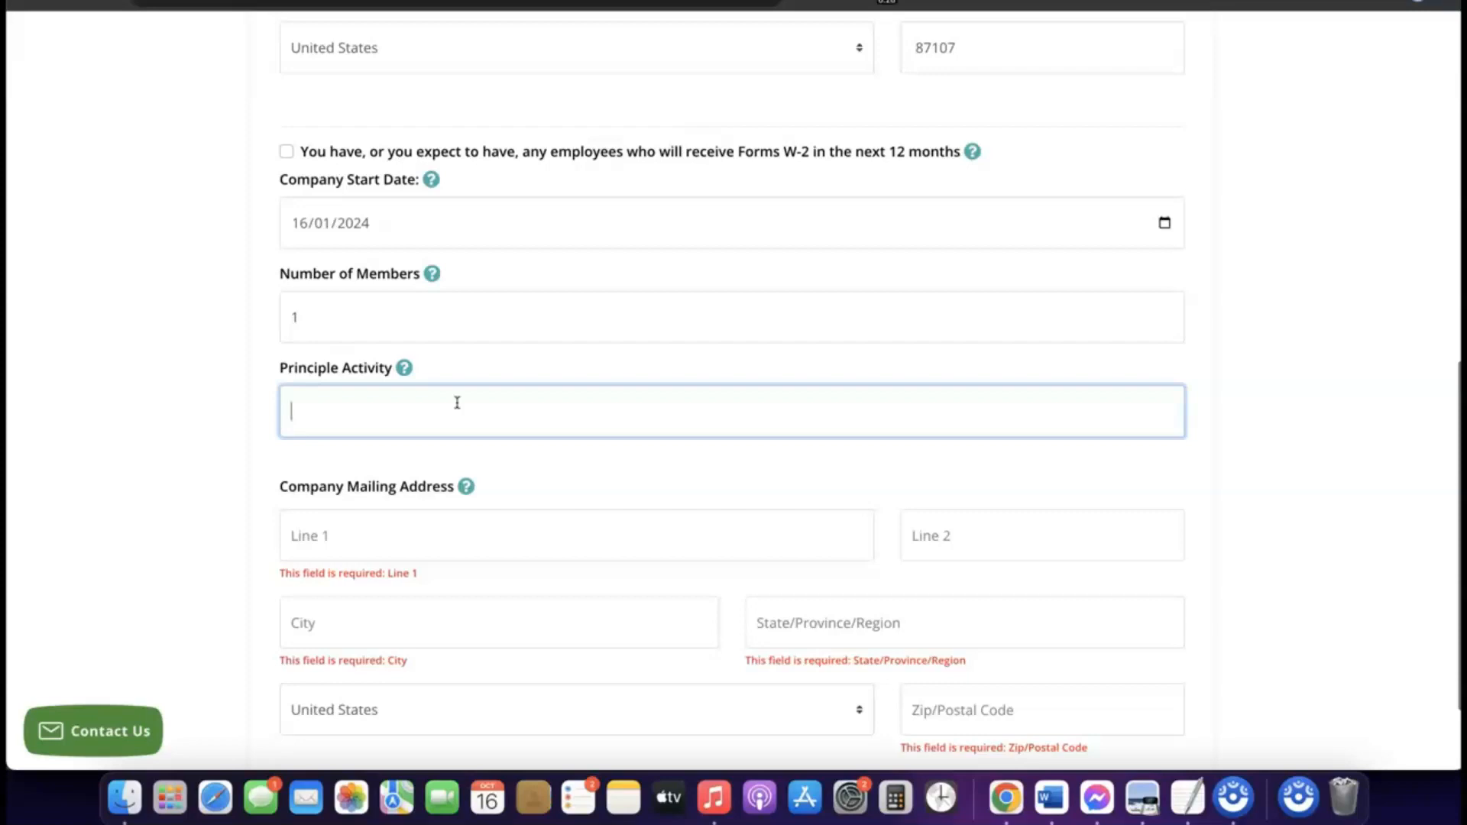
text(eCommerce)
Step: Copy the company principal address details into the company mailing address fields
scroll(414, 433, up, 1)
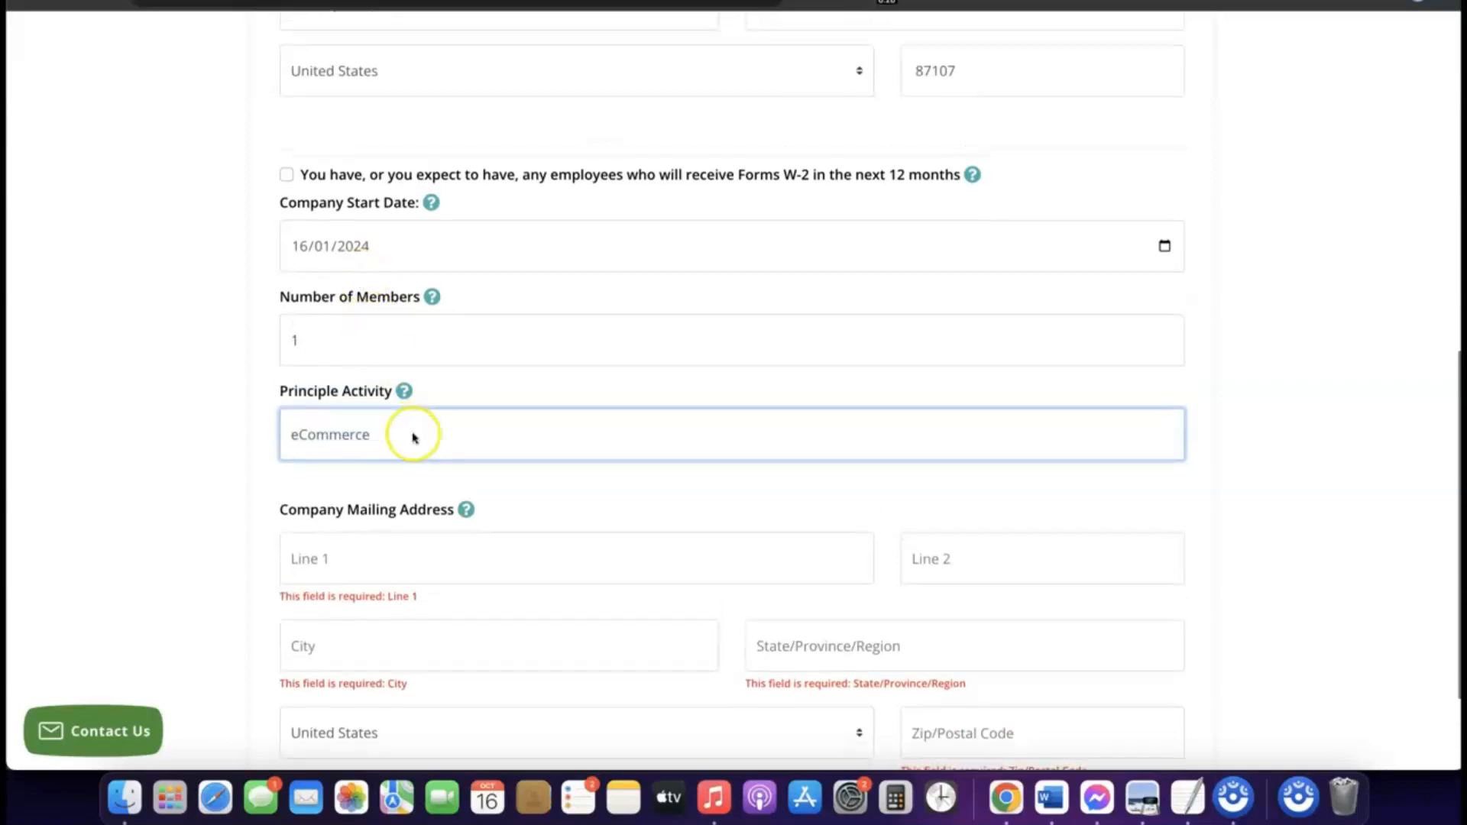
scroll(413, 438, down, 3)
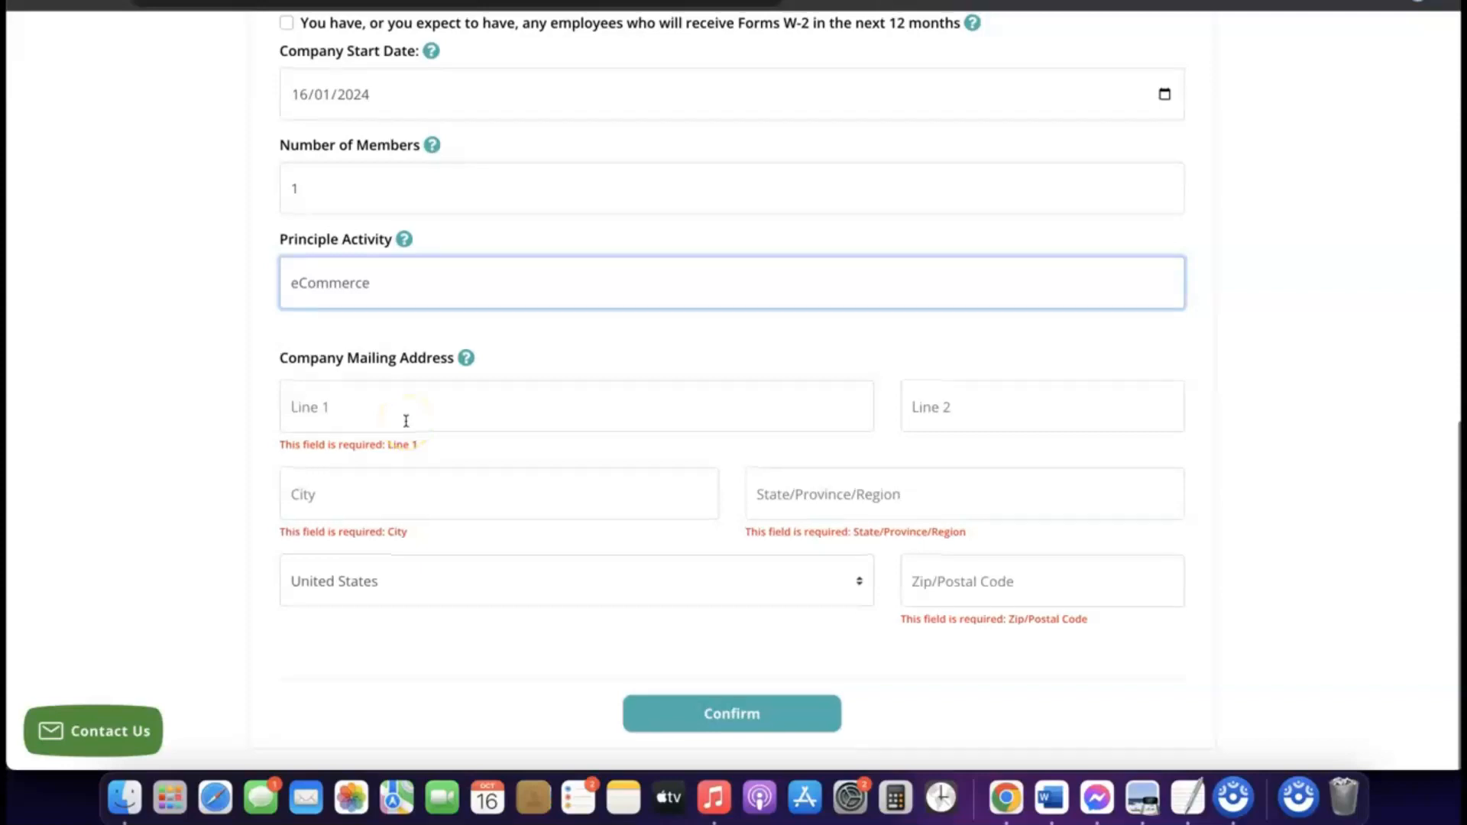
scroll(406, 421, up, 7)
scroll(406, 421, down, 3)
scroll(406, 421, down, 4)
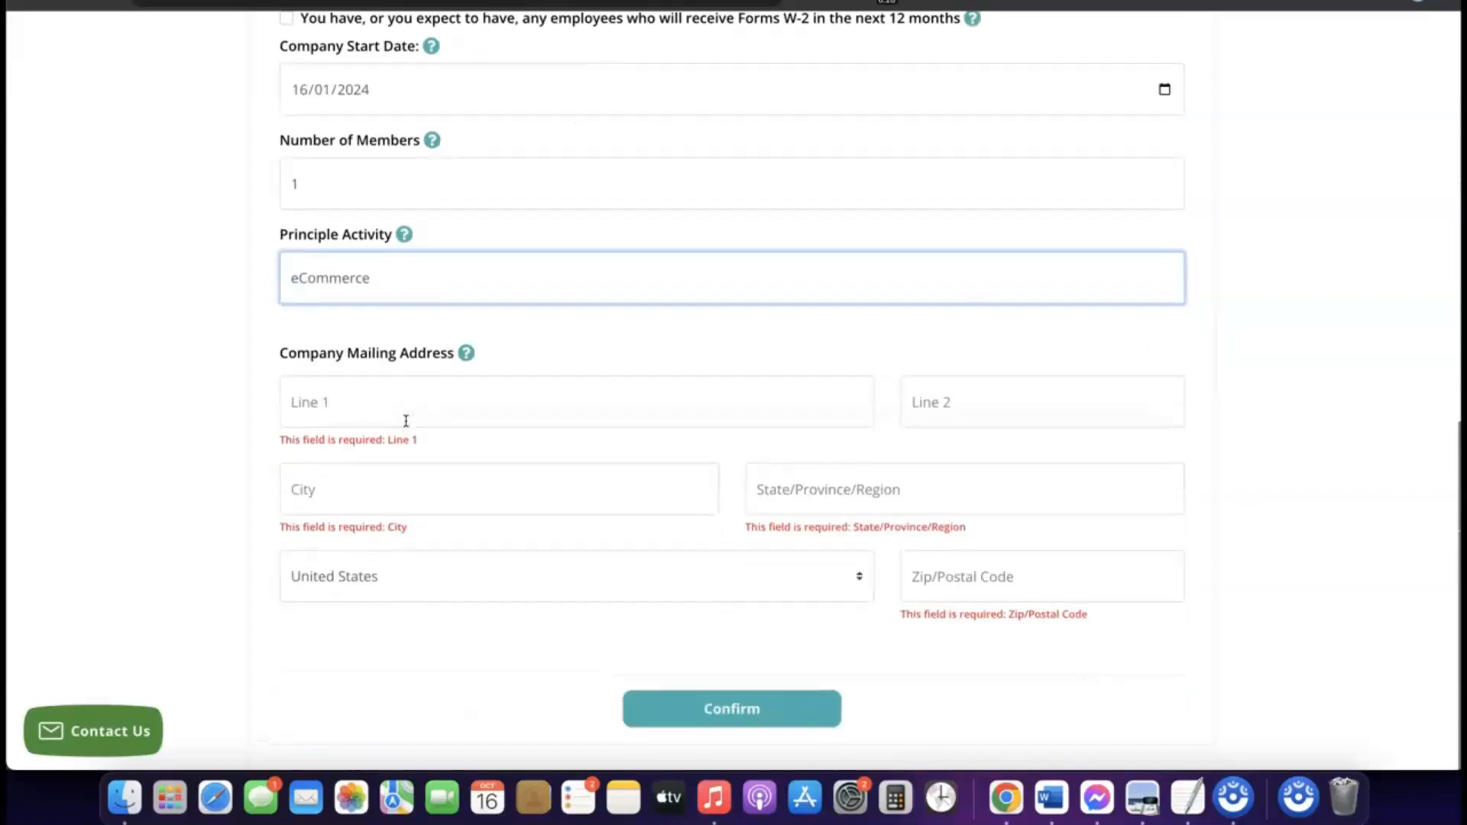
scroll(406, 426, up, 4)
scroll(406, 432, up, 2)
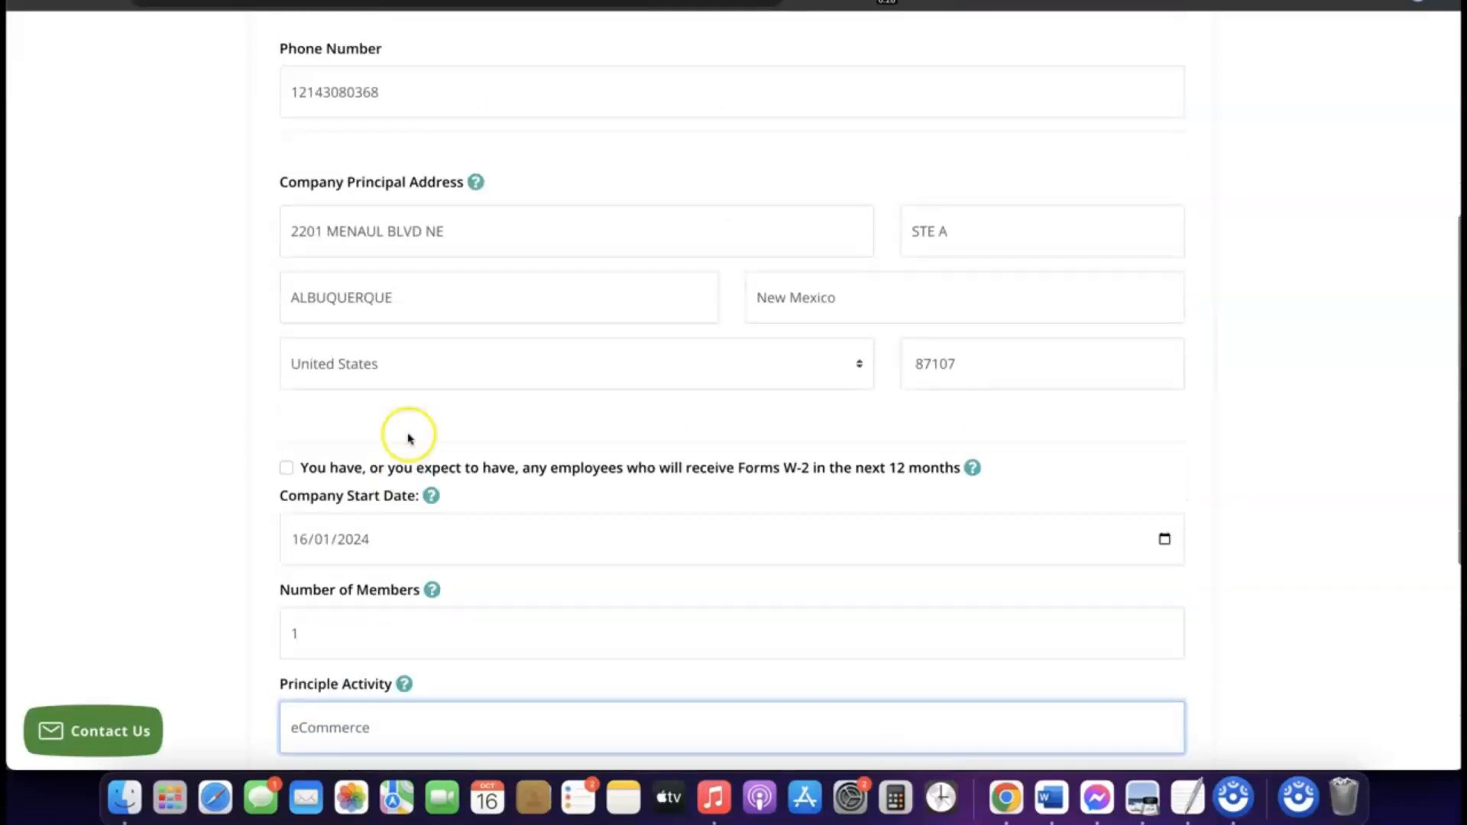
double_click(407, 231)
triple_click(407, 232)
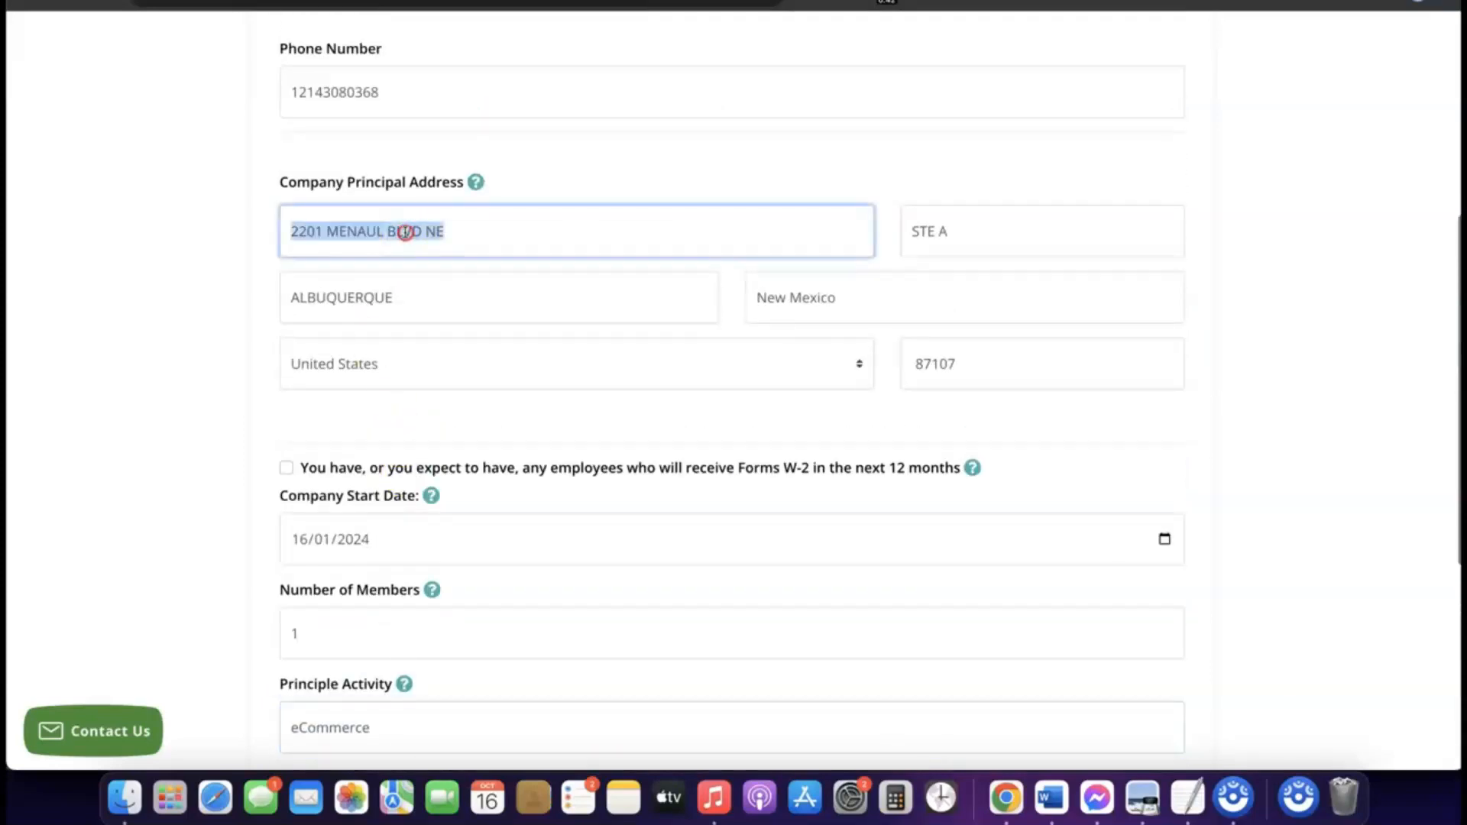
right_click(406, 232)
click(450, 368)
scroll(449, 370, down, 6)
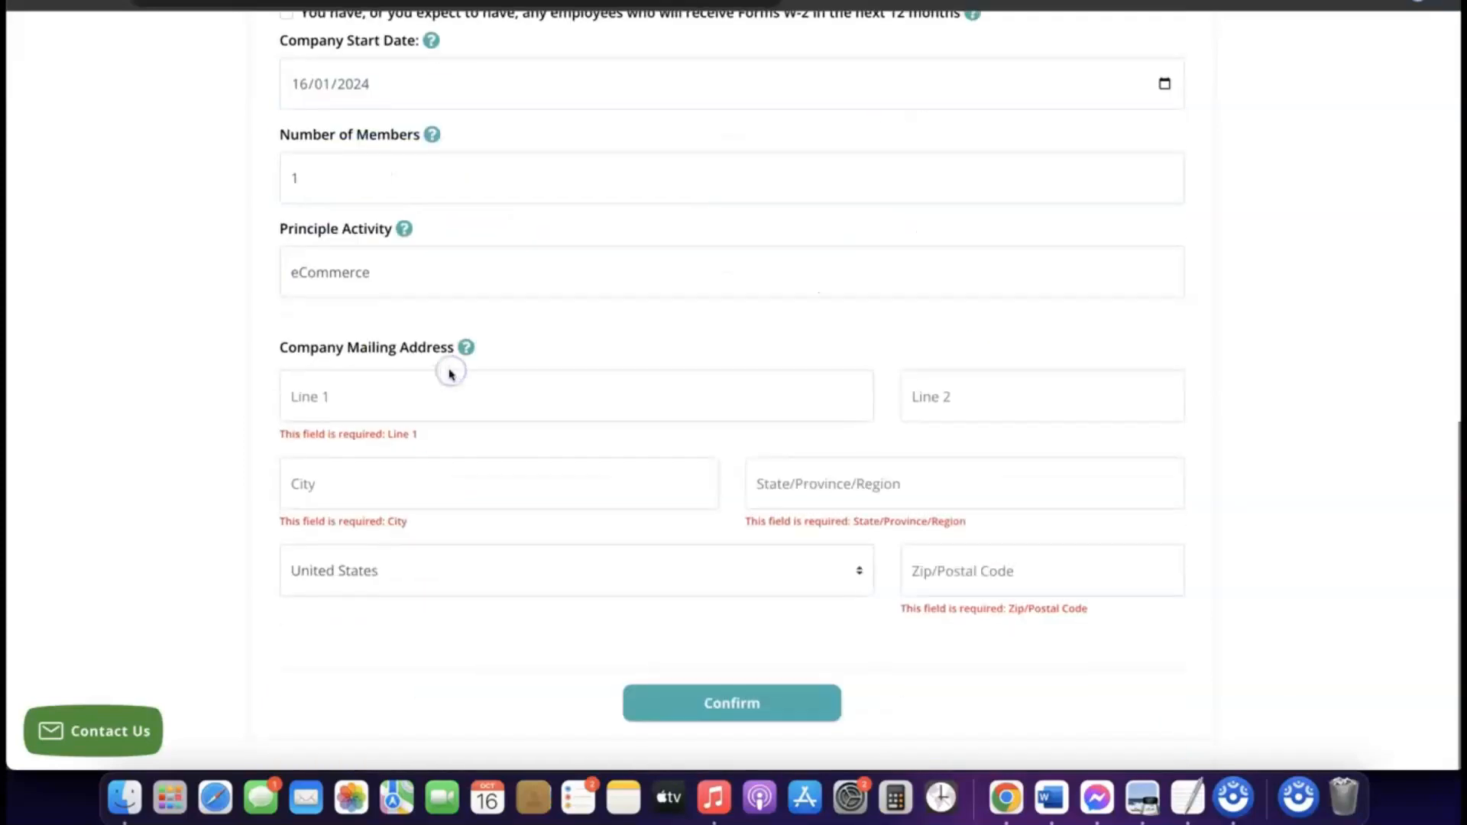
click(381, 406)
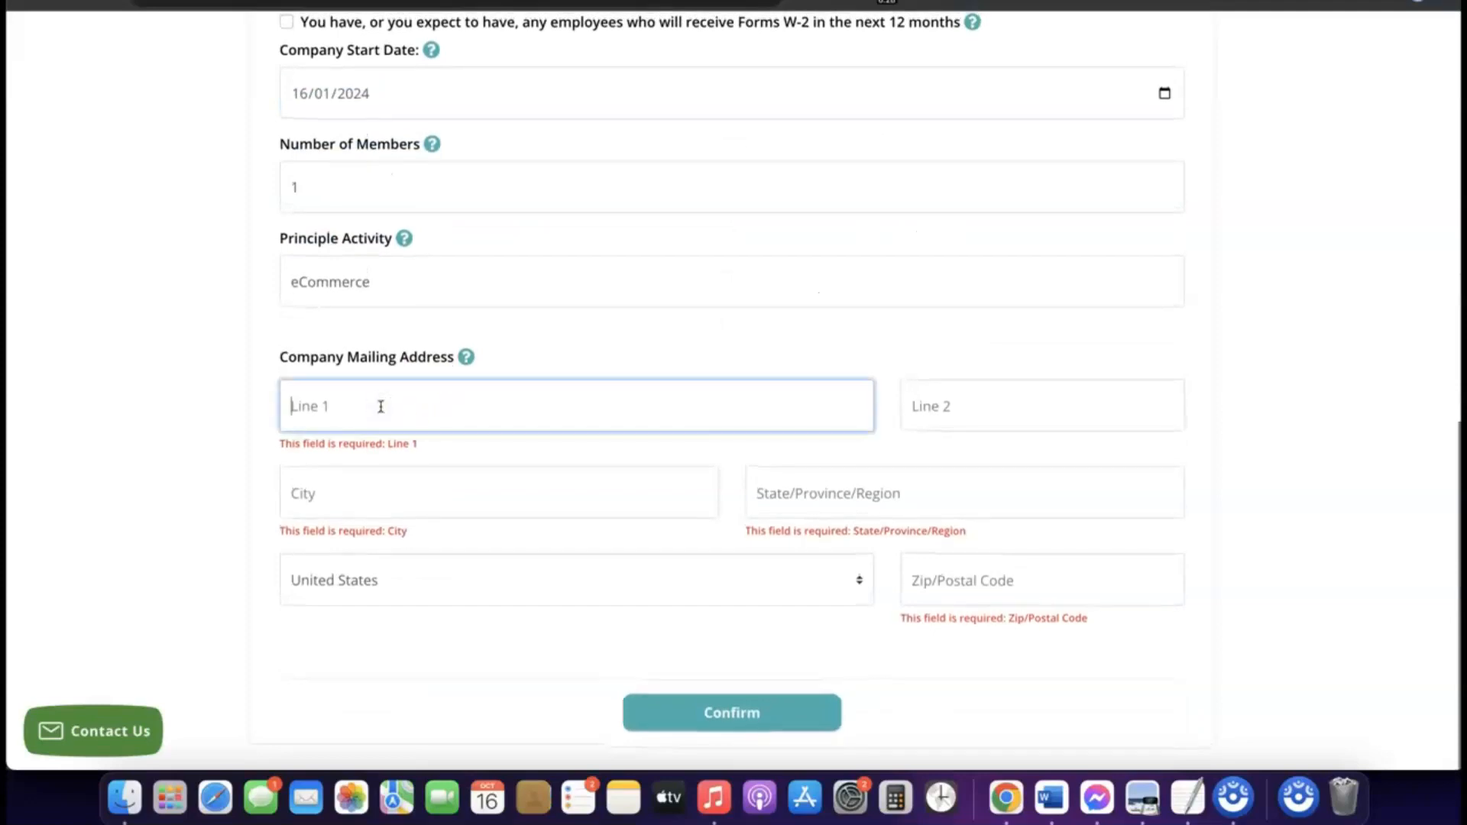
click(993, 587)
key(super+v)
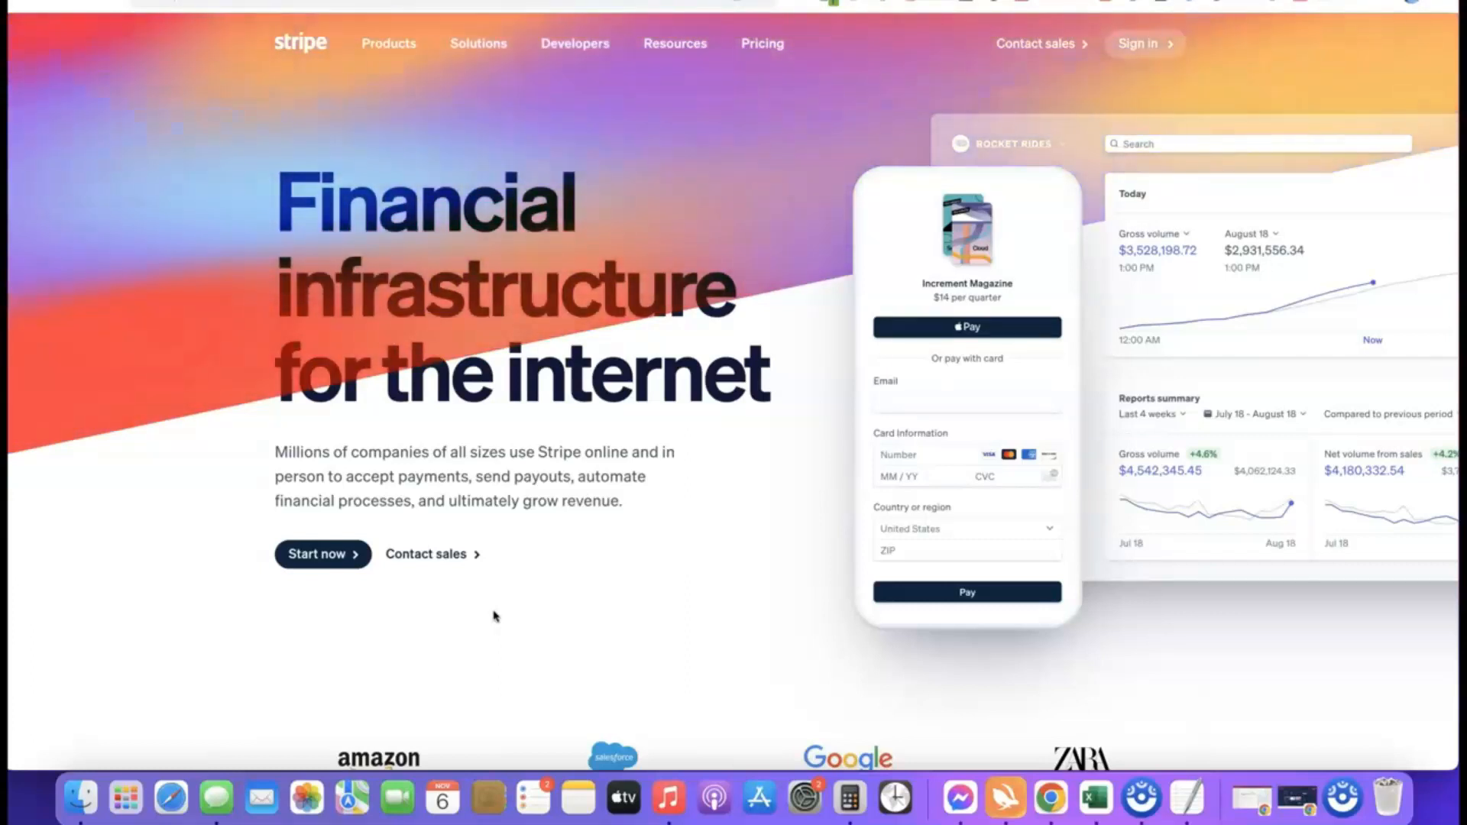
click(425, 628)
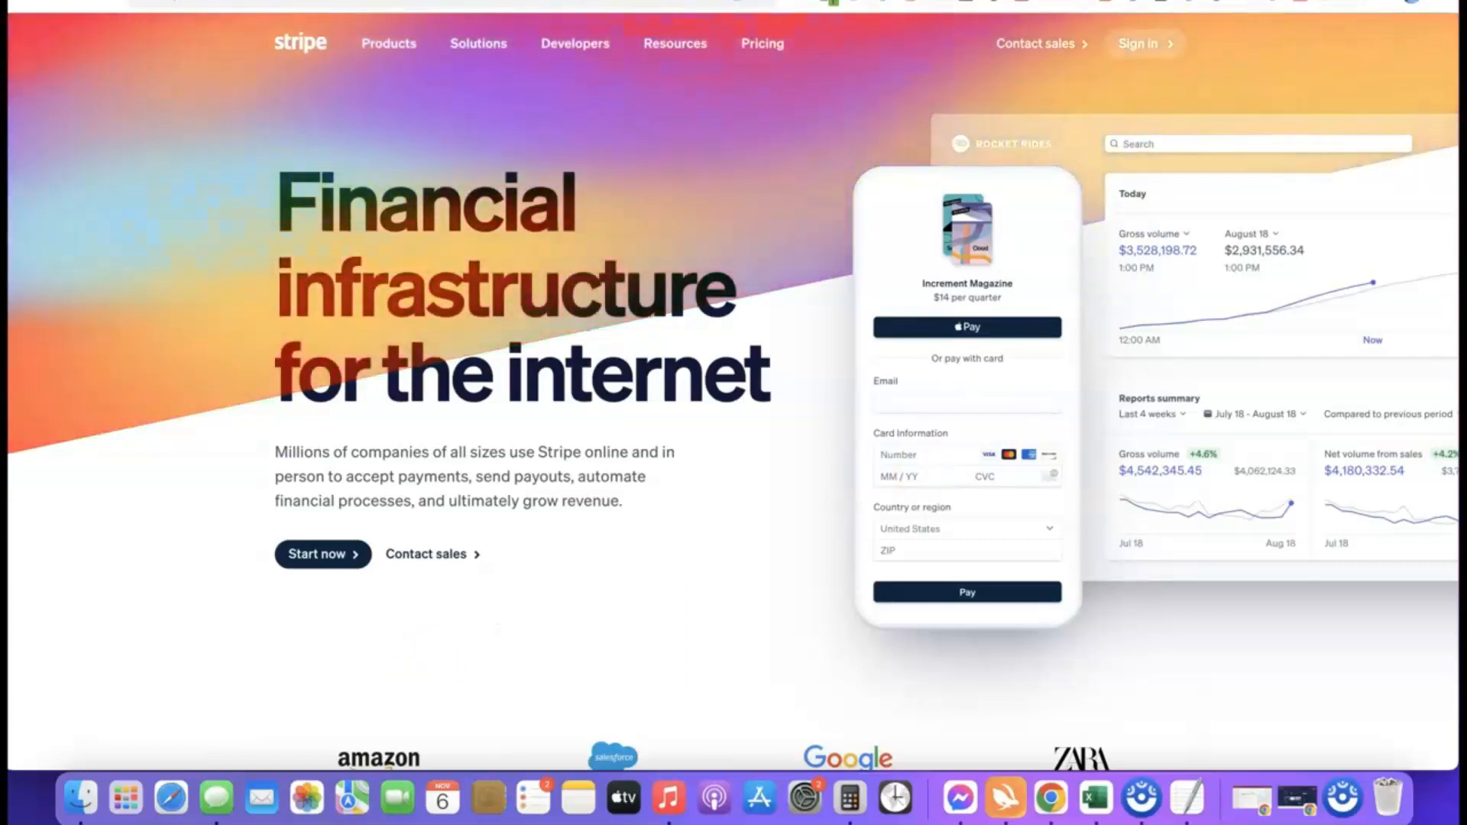
Step: Sign in to the existing Stripe account with the account email and password
click(1166, 2)
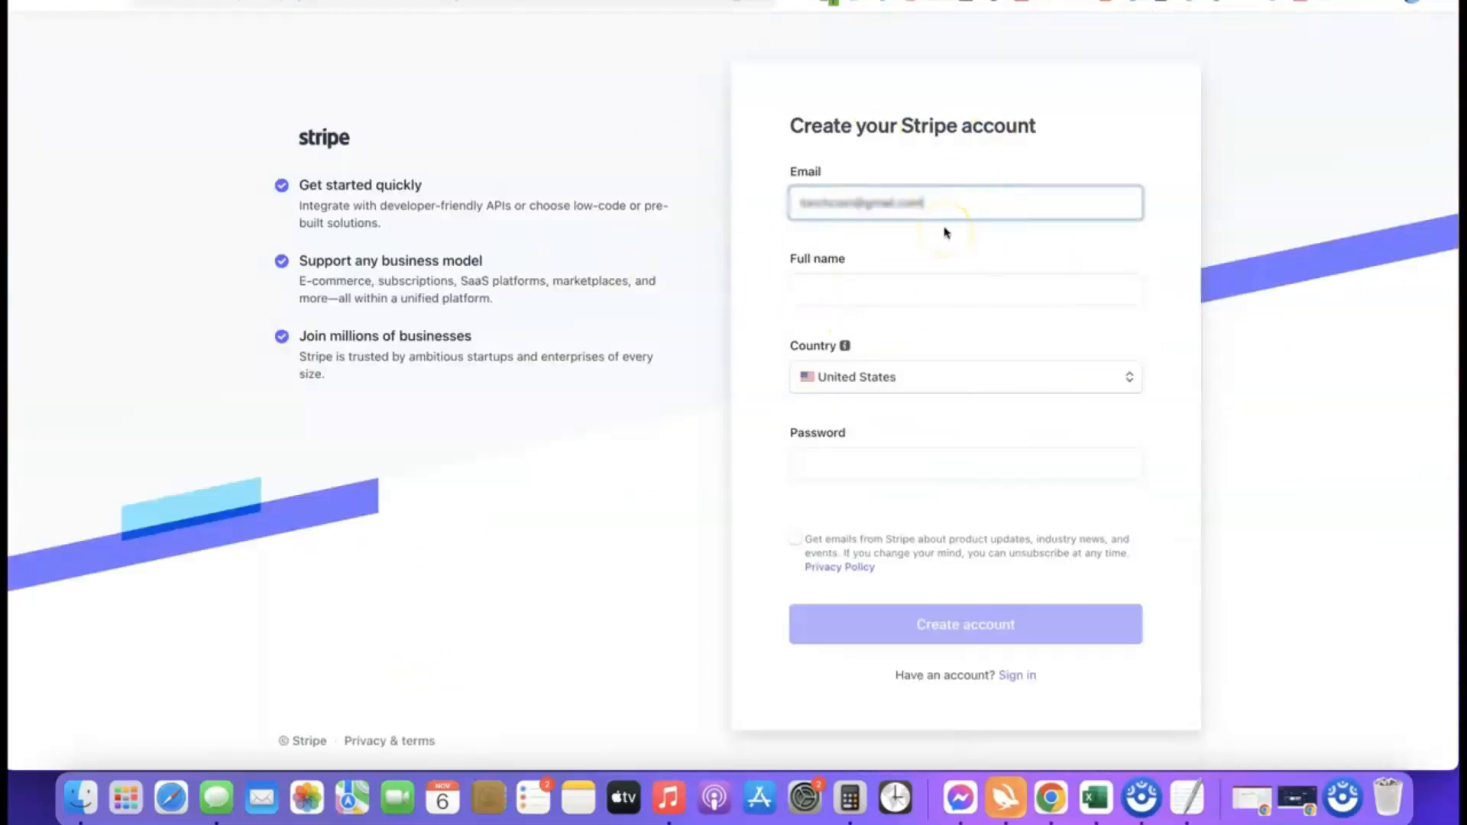
click(857, 287)
click(917, 1)
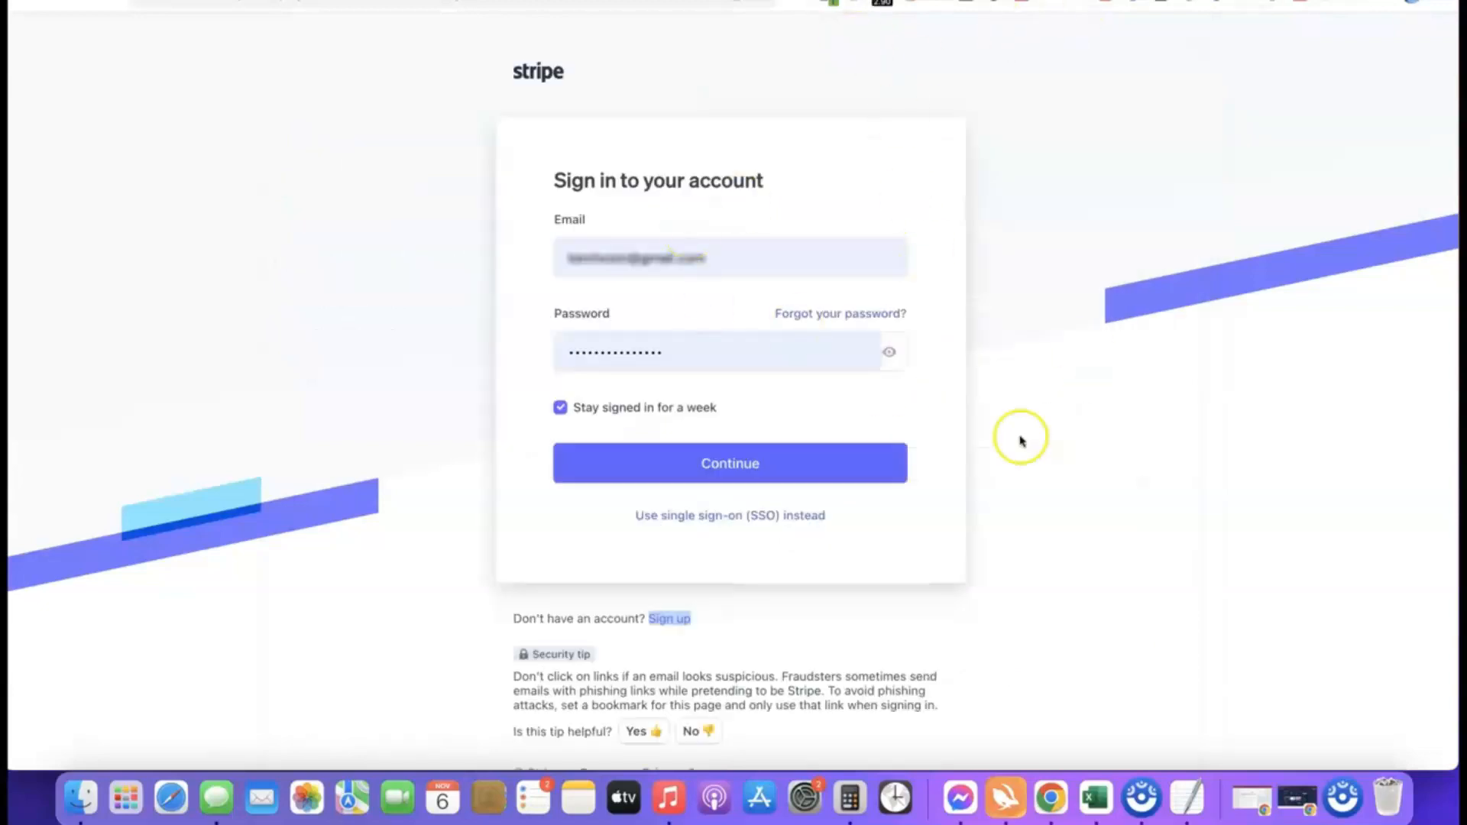
click(704, 470)
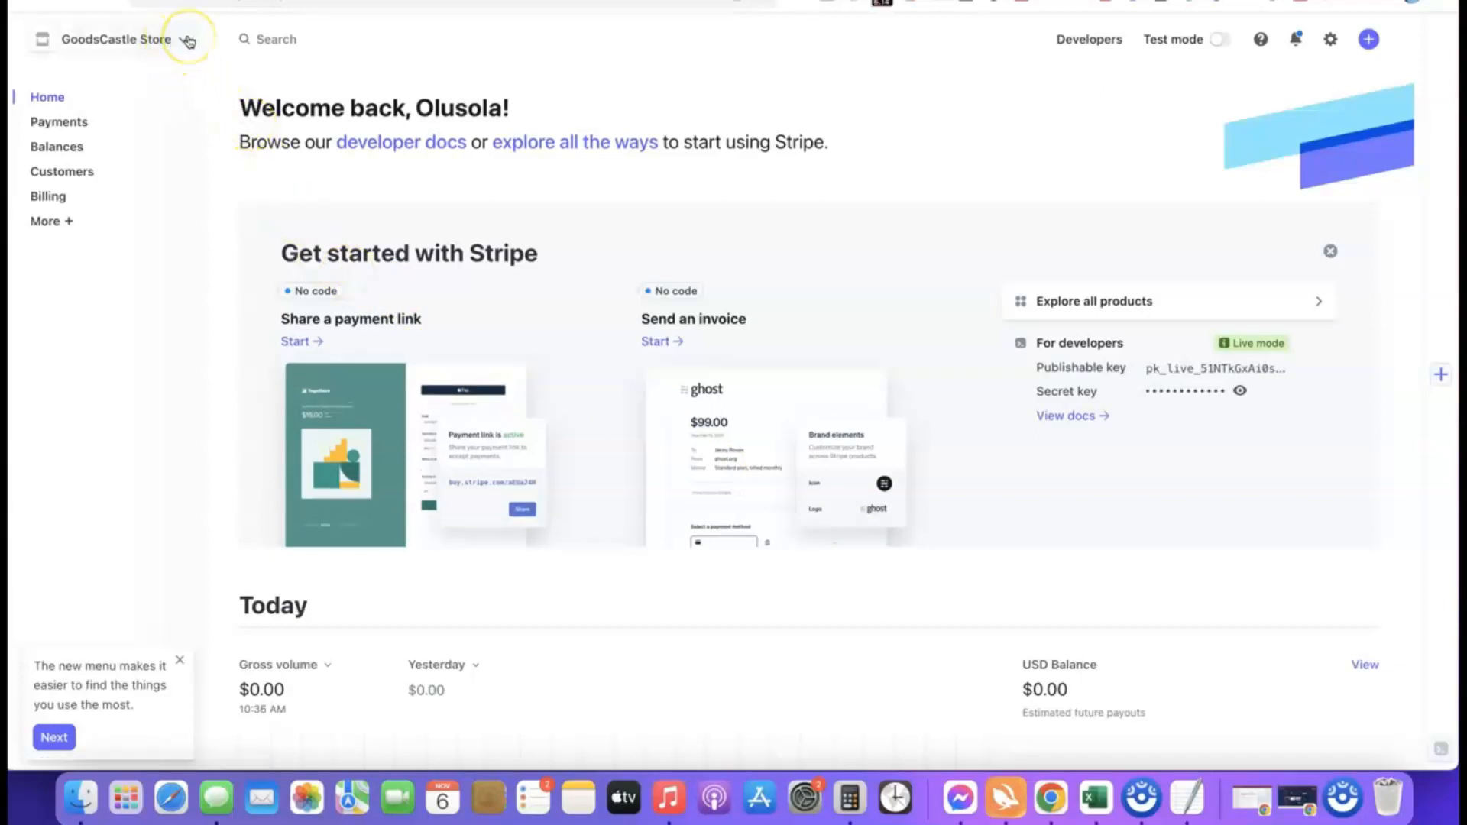
Step: Create a new Stripe account named Affiliate Blueprint with United States as the country of operation
click(186, 39)
click(105, 106)
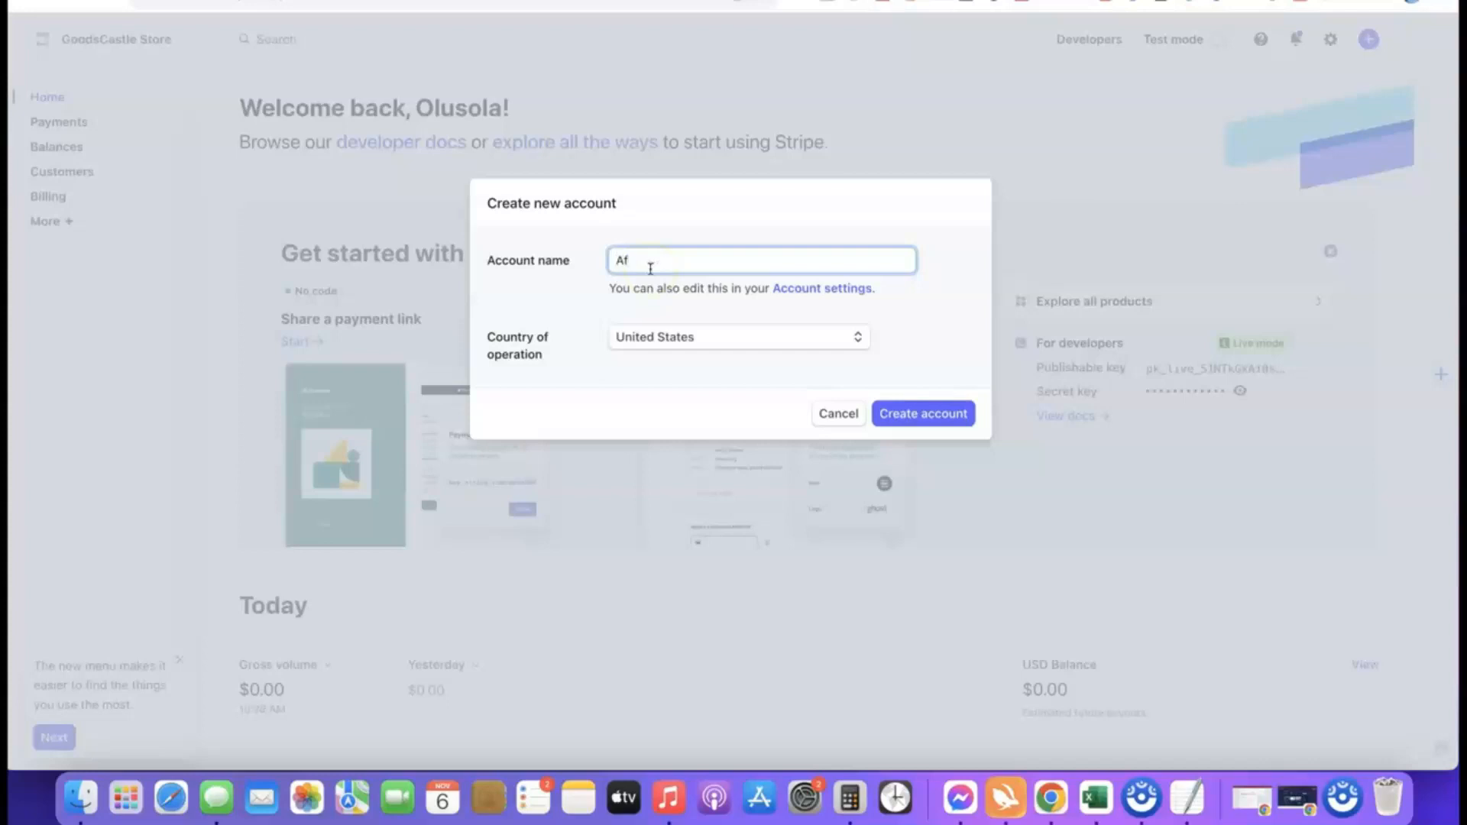
text(ate Blueprint)
click(604, 302)
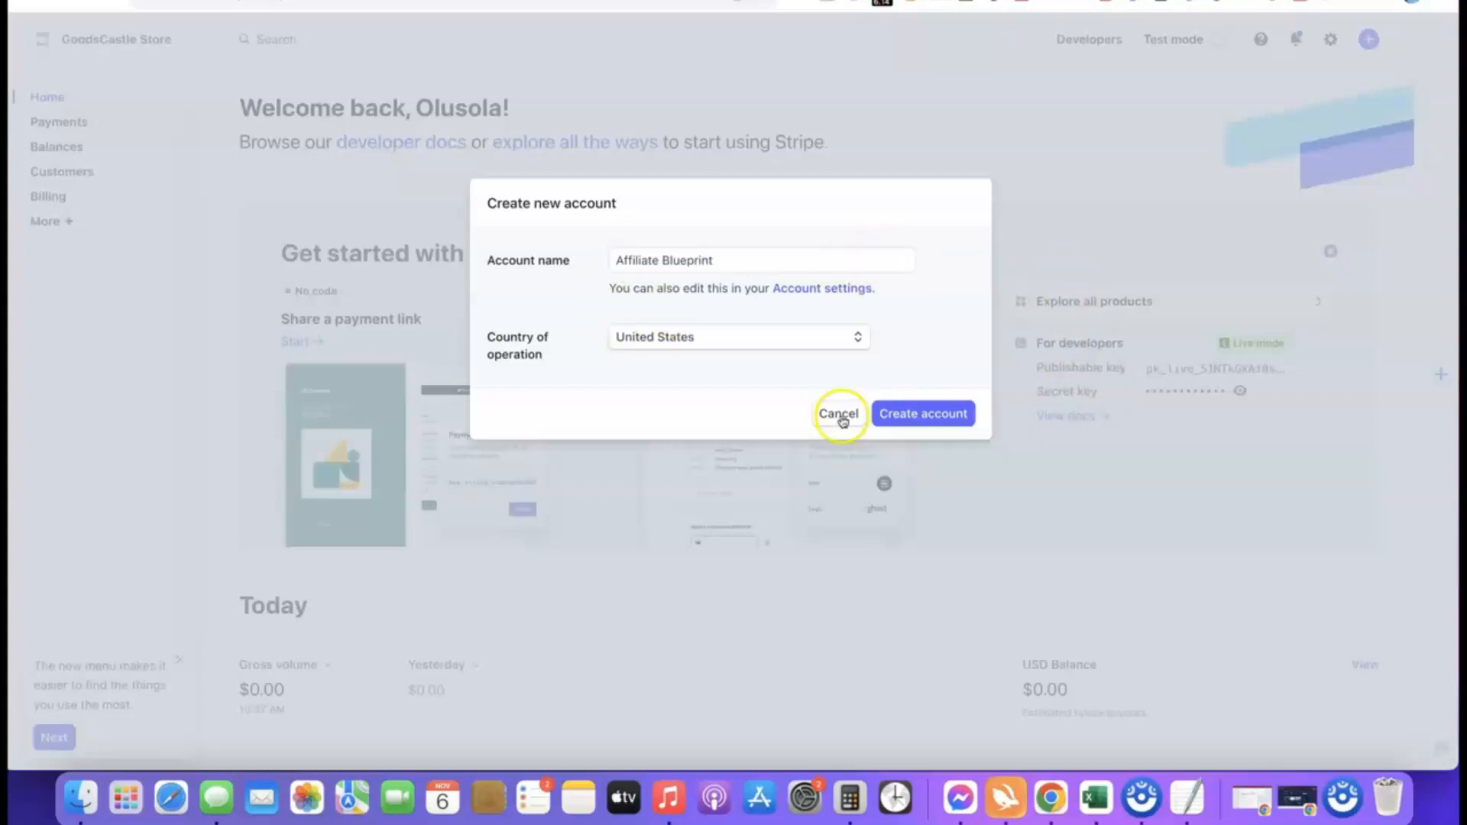
click(914, 417)
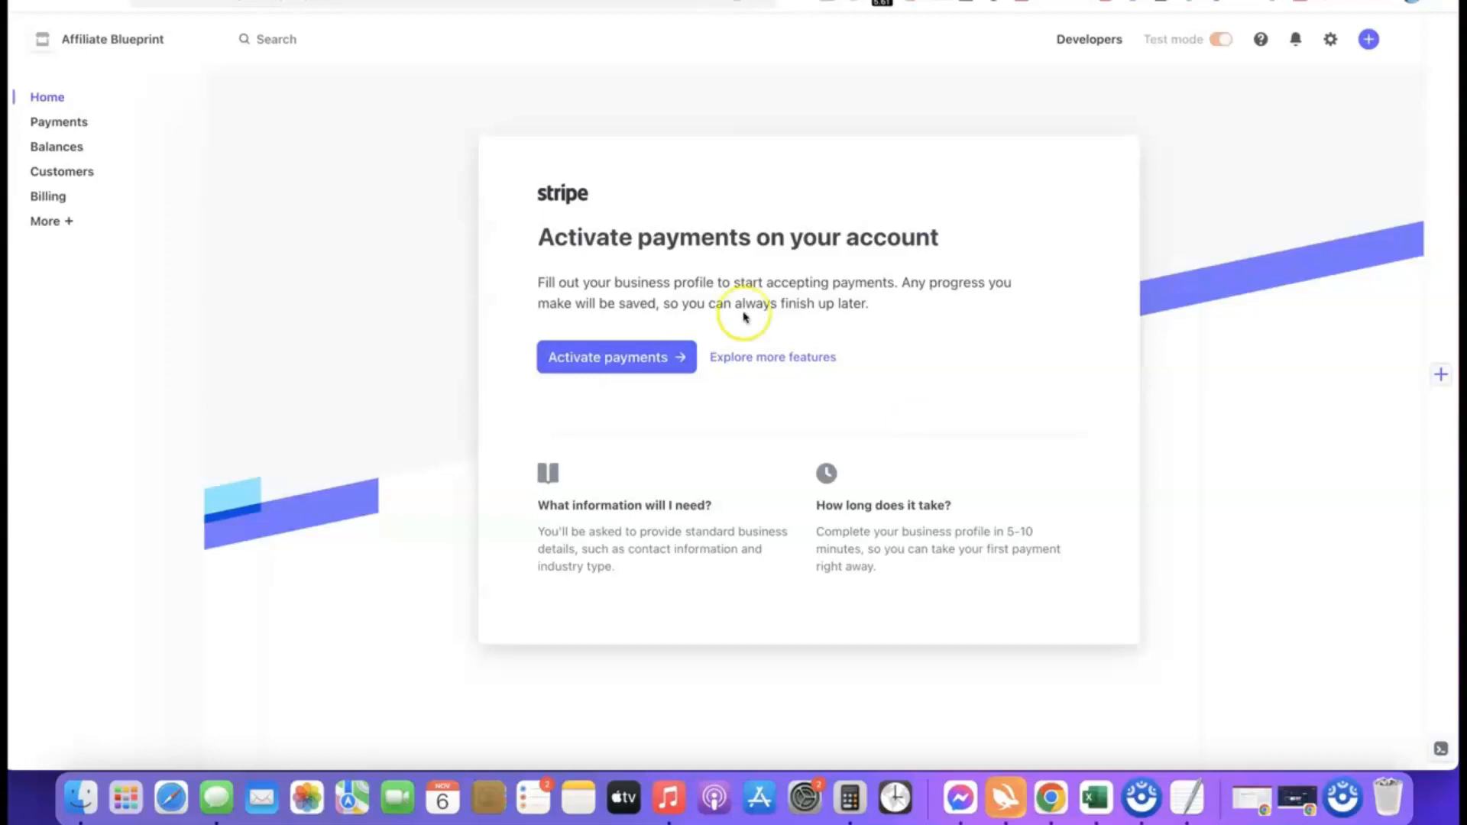
Step: Start activating payments and submit the business type as Company with a Sole proprietorship structure
click(608, 357)
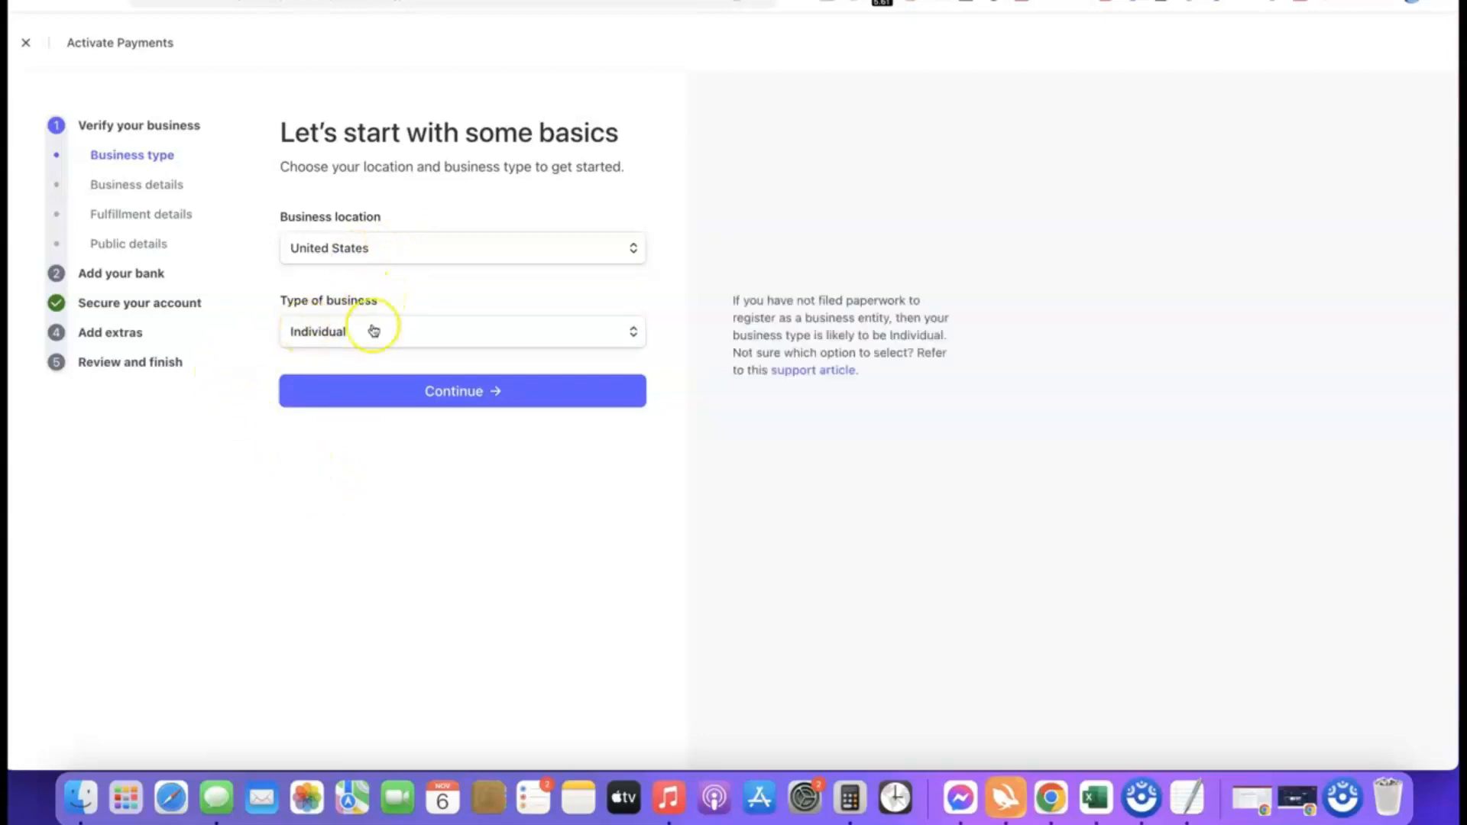
click(631, 334)
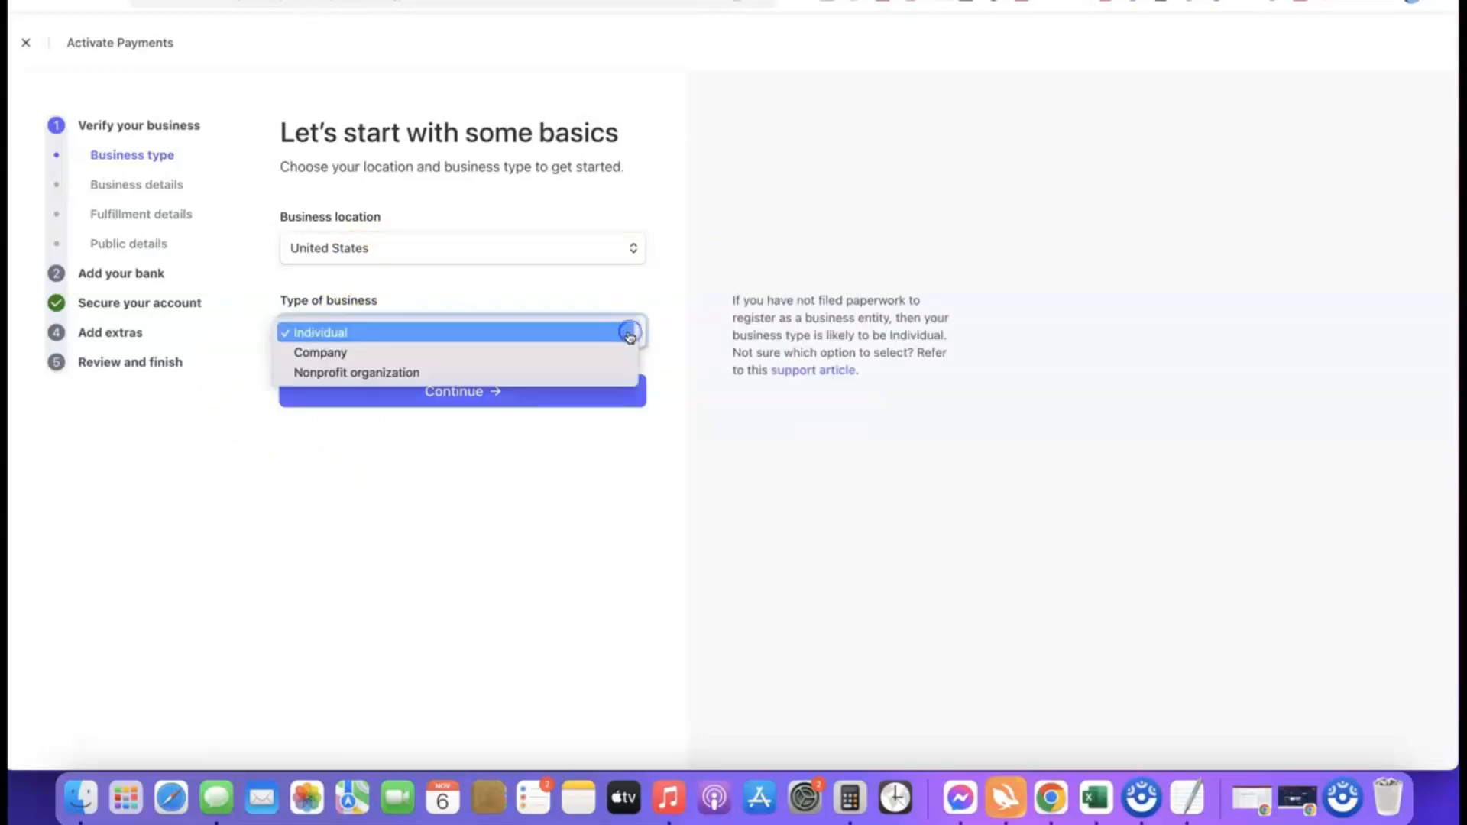
click(335, 356)
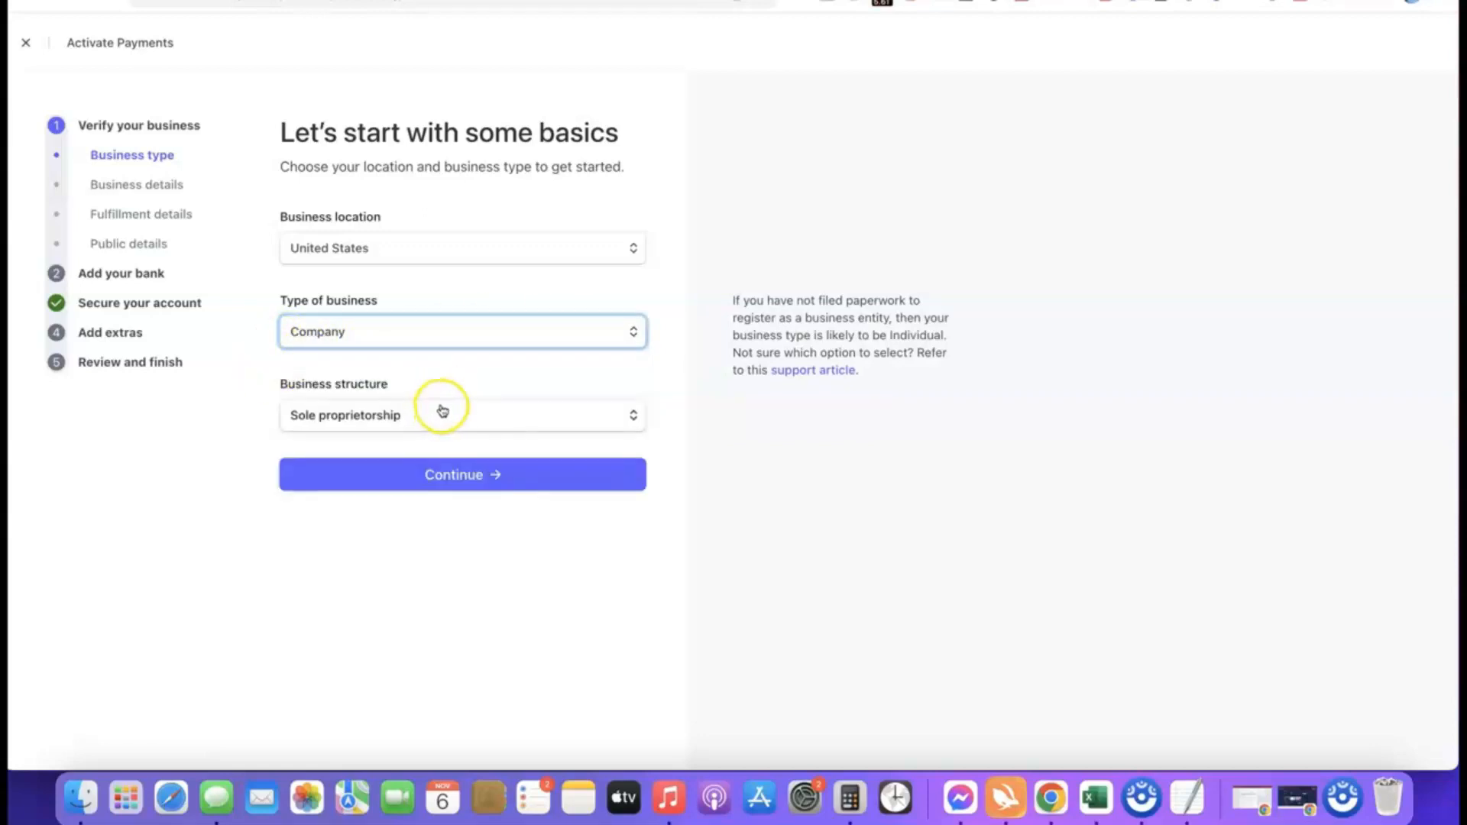
click(428, 416)
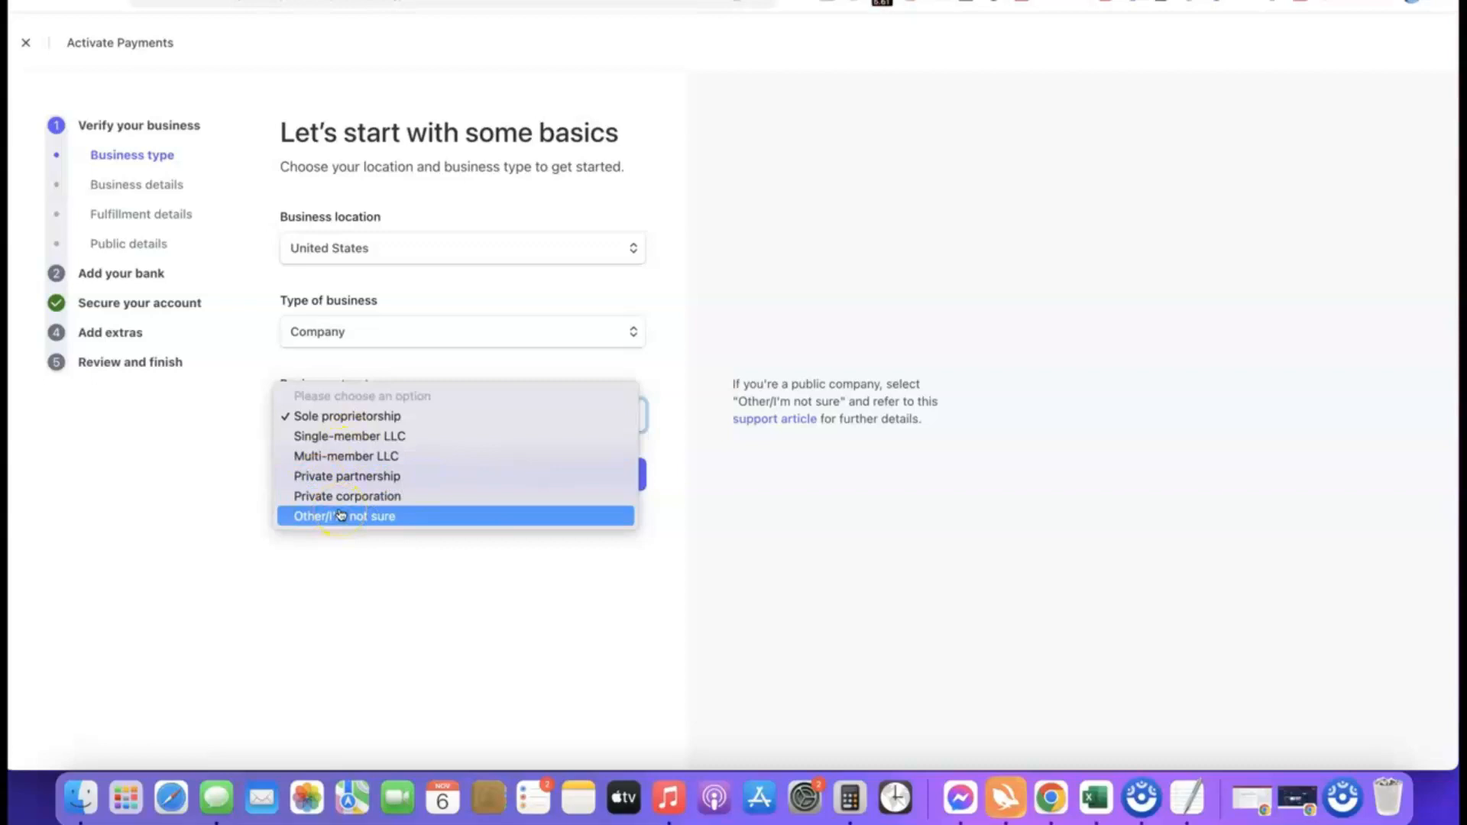
click(320, 416)
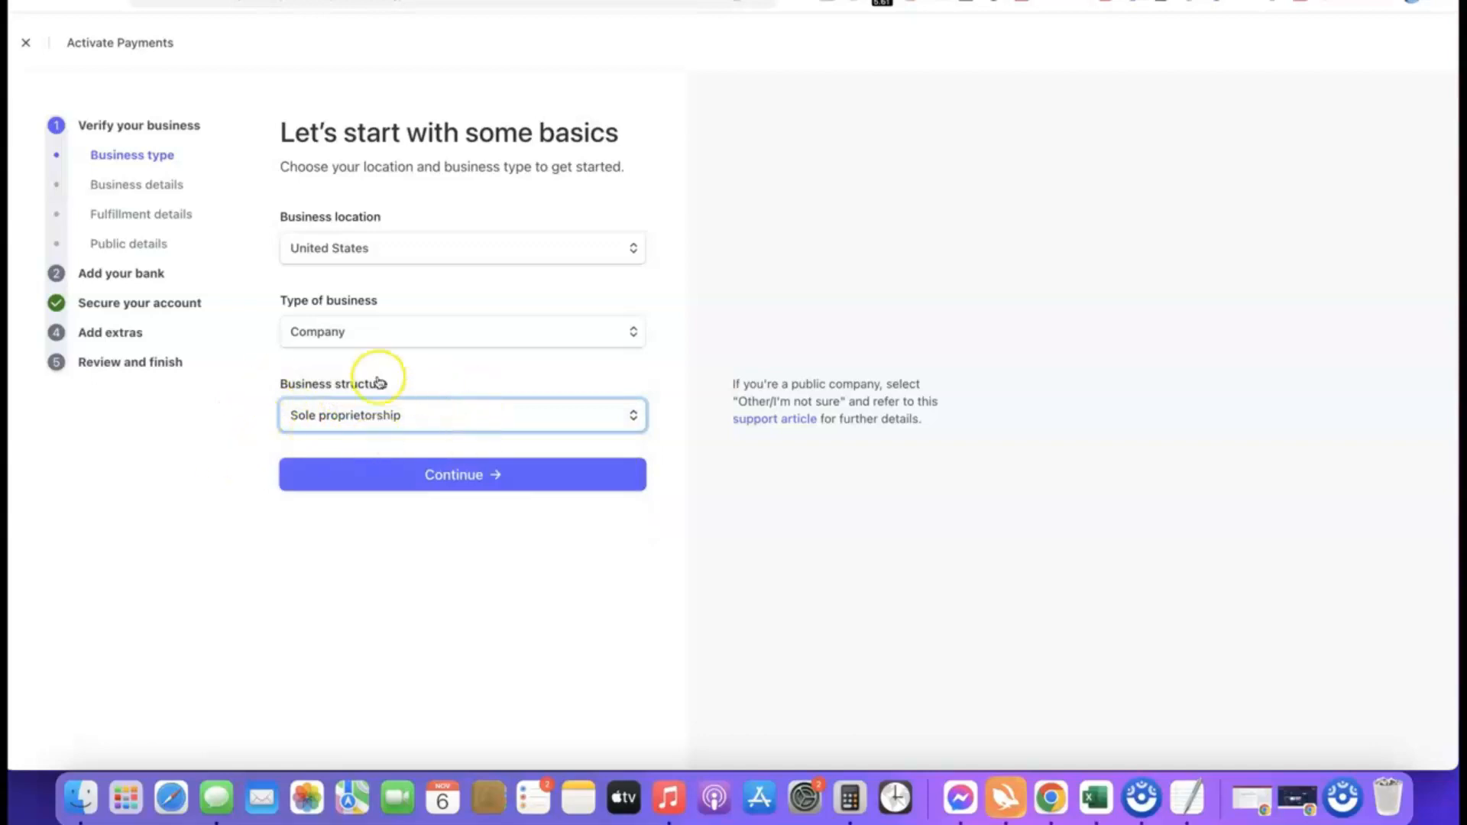
click(459, 476)
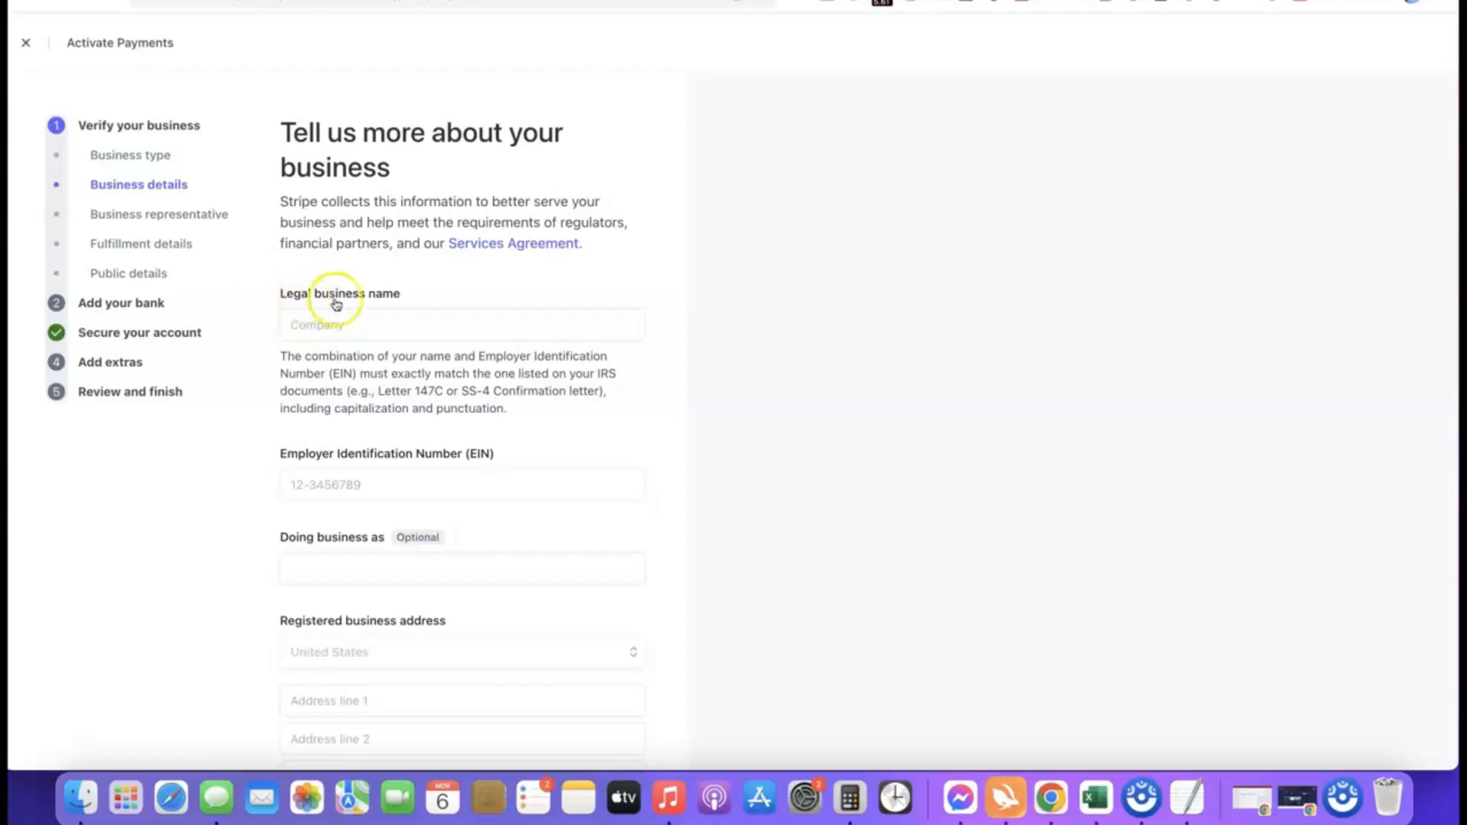
Step: Enter Torch Enterprise LLC as the legal business name and fill in the Employer Identification Number
click(366, 322)
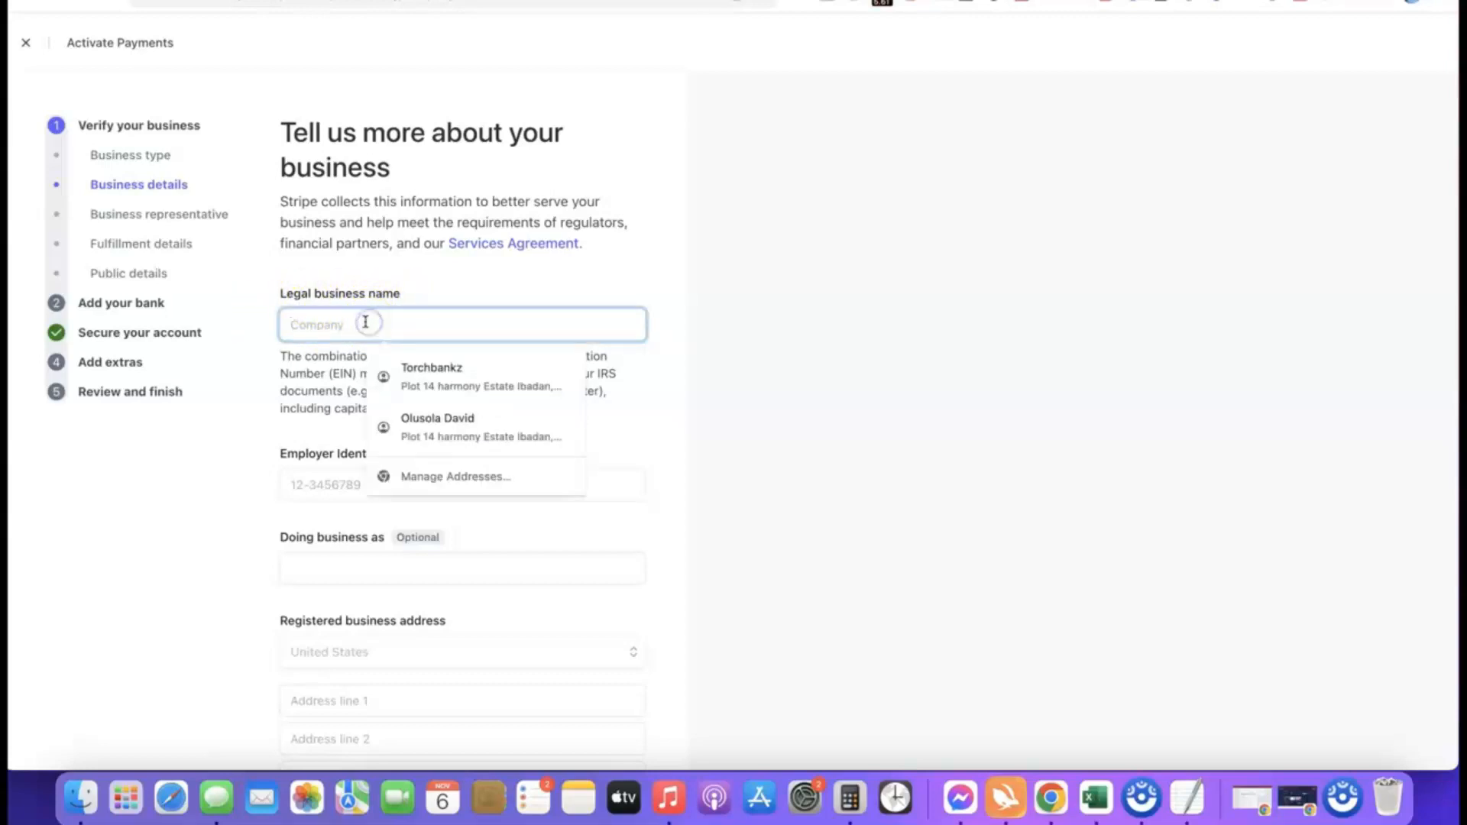
text(Torch Enterprise LLC)
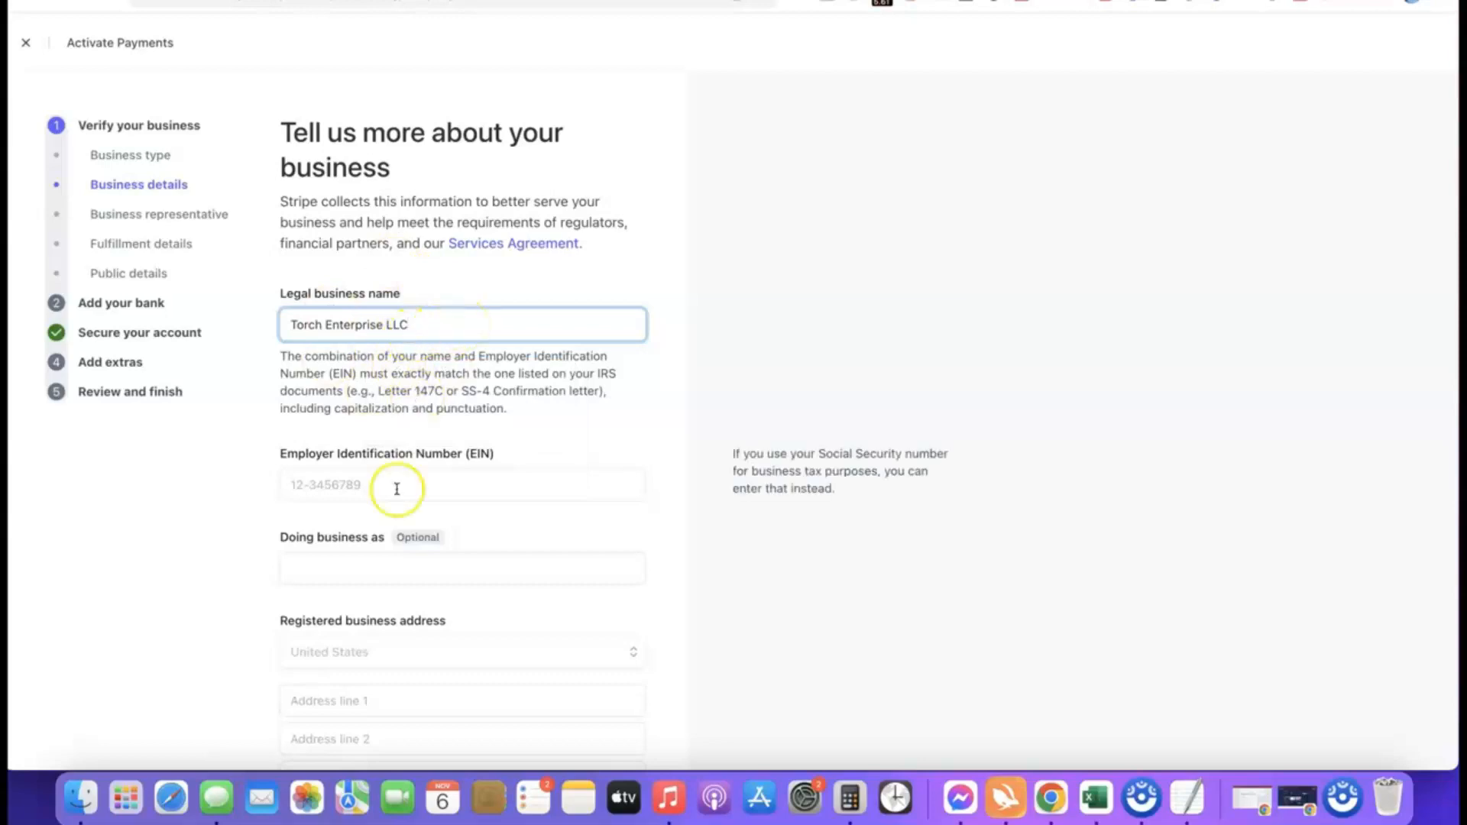
scroll(397, 474, down, 2)
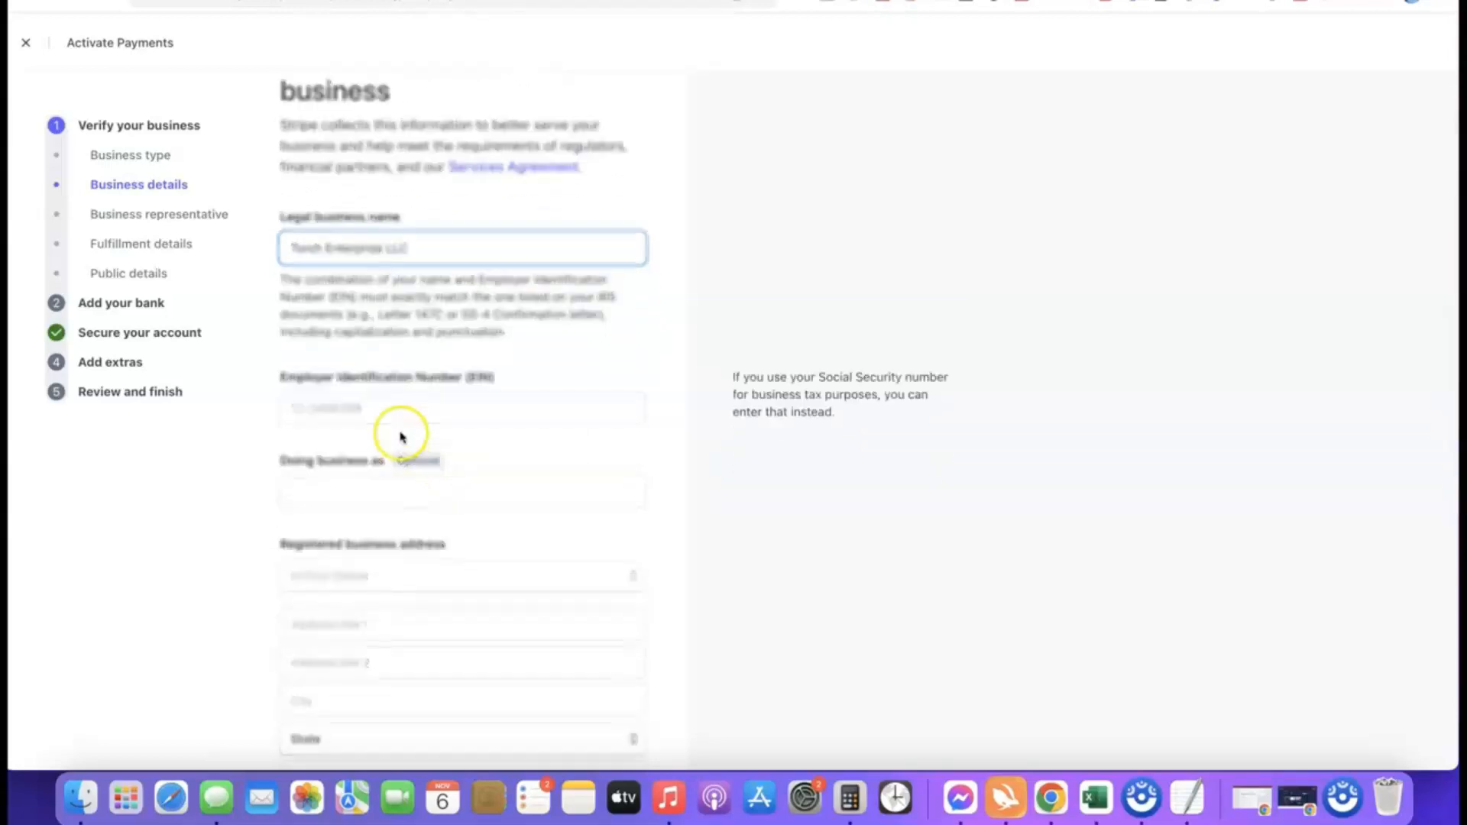
scroll(382, 401, down, 1)
click(380, 379)
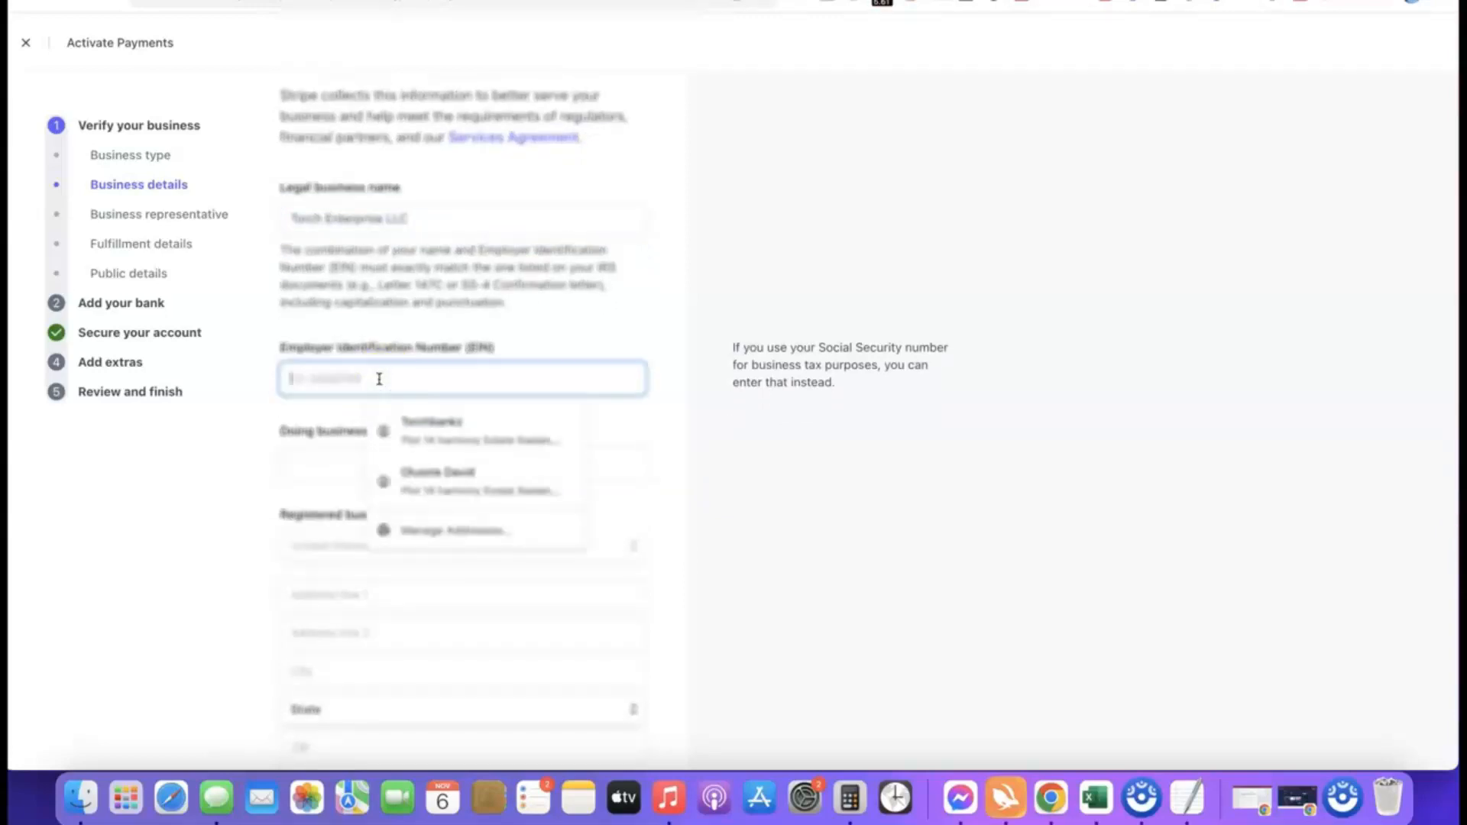
click(276, 411)
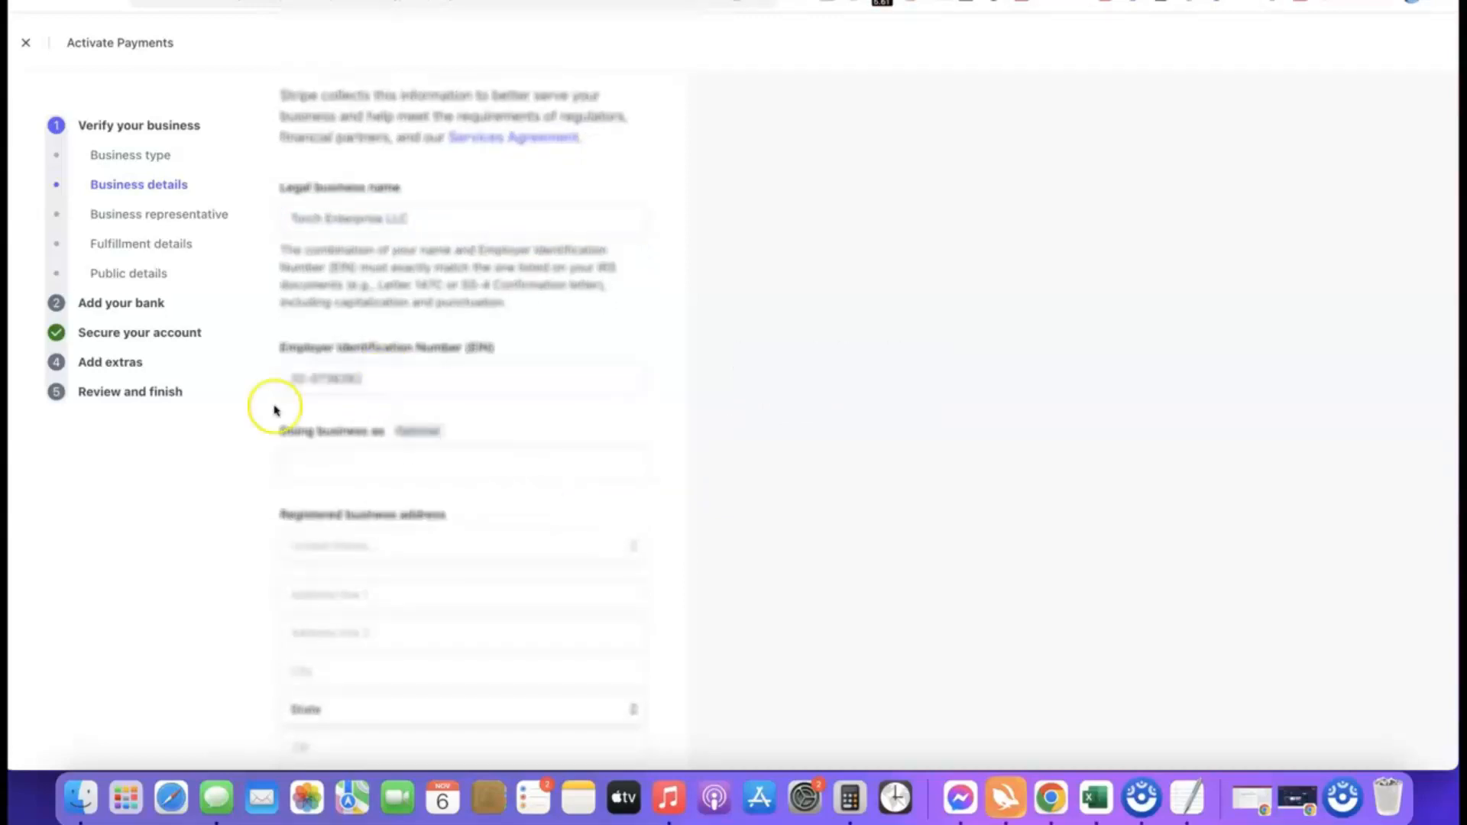
Step: Fill in the registered business address with the company's street, city, state and ZIP
scroll(376, 393, down, 3)
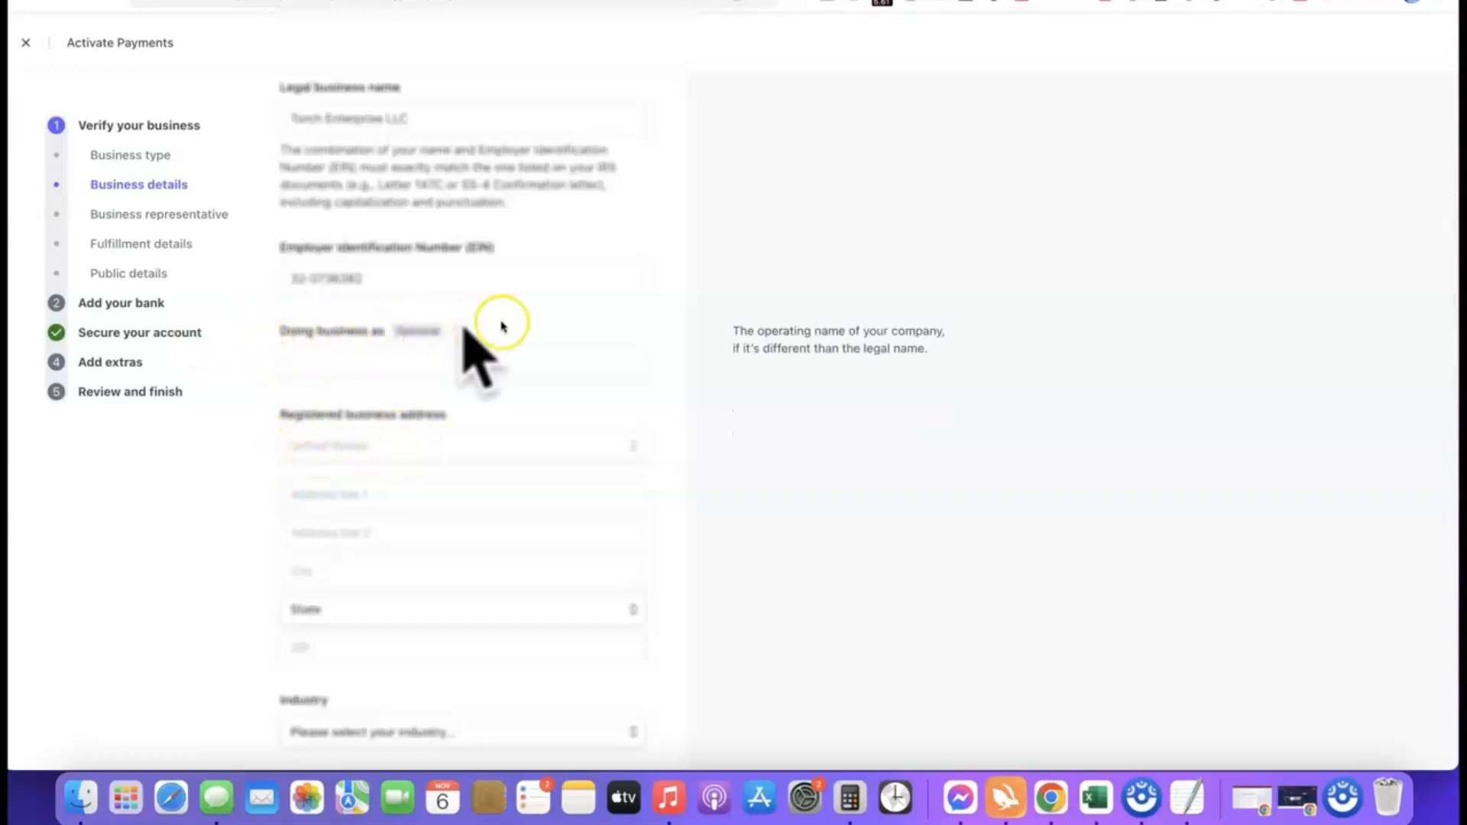
scroll(455, 298, down, 3)
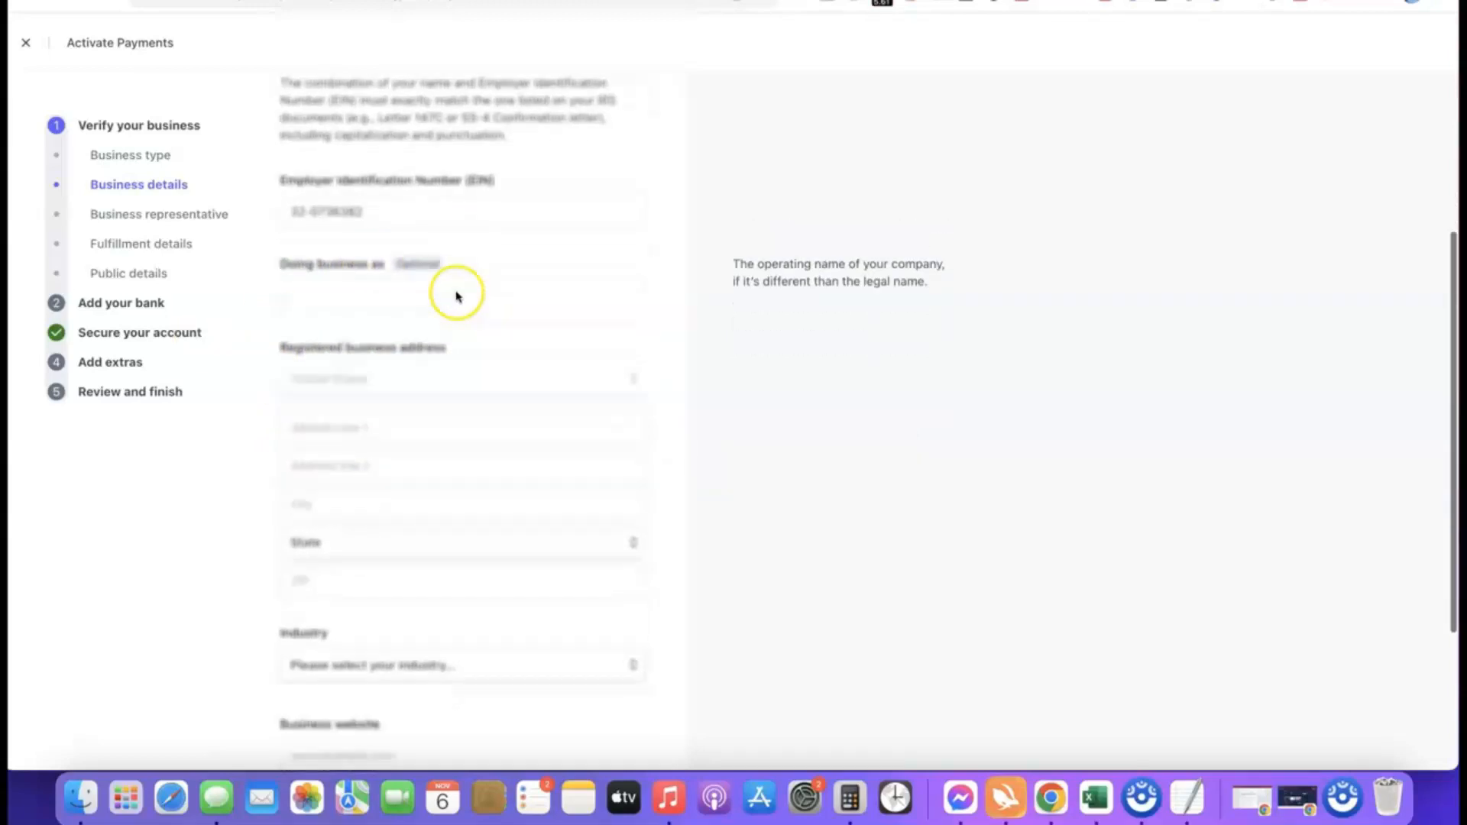
click(314, 383)
click(786, 499)
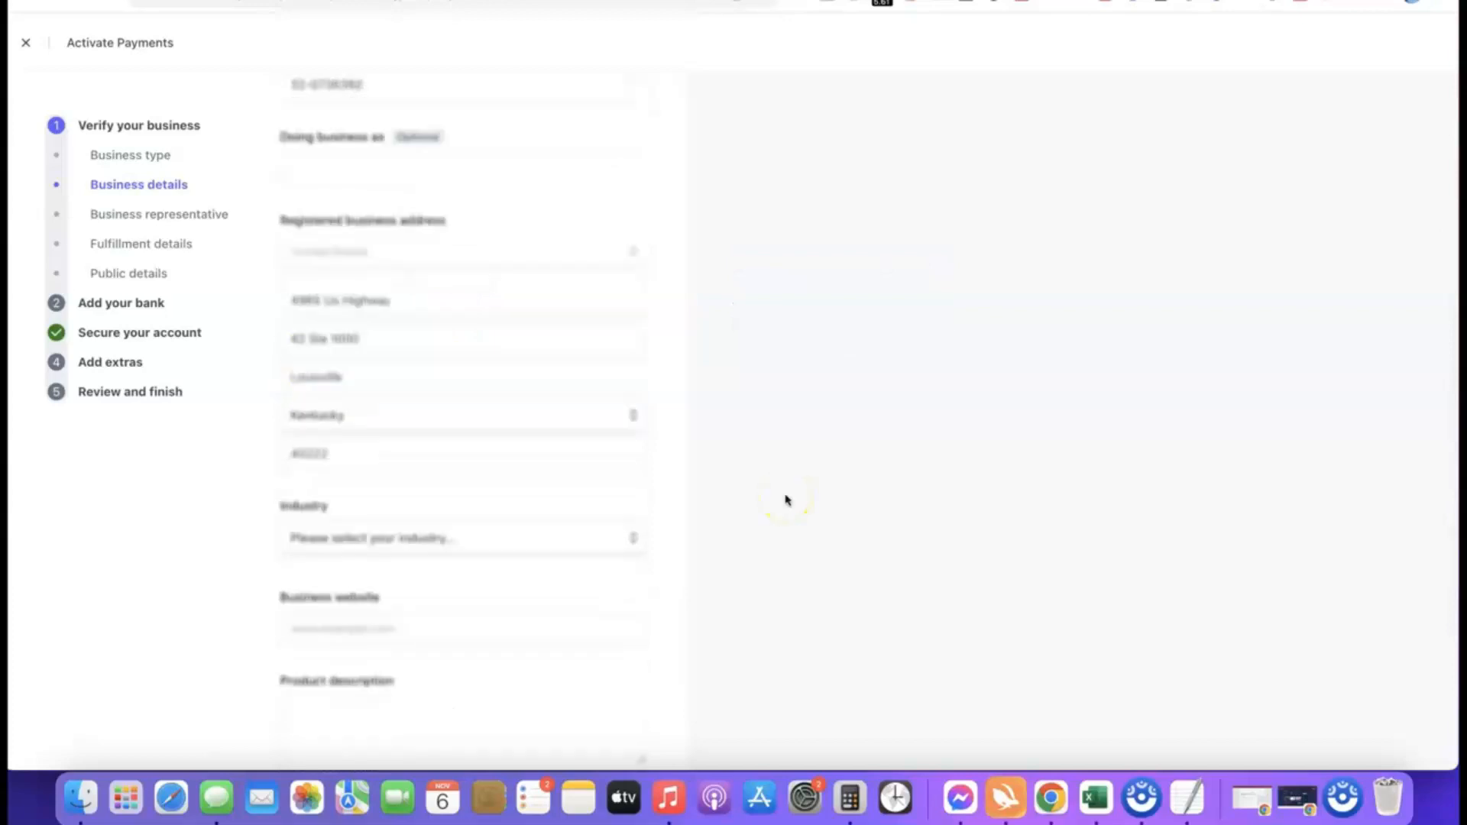
click(728, 447)
Step: Set the business industry to Other digital goods
scroll(688, 436, down, 3)
mouse_move(445, 474)
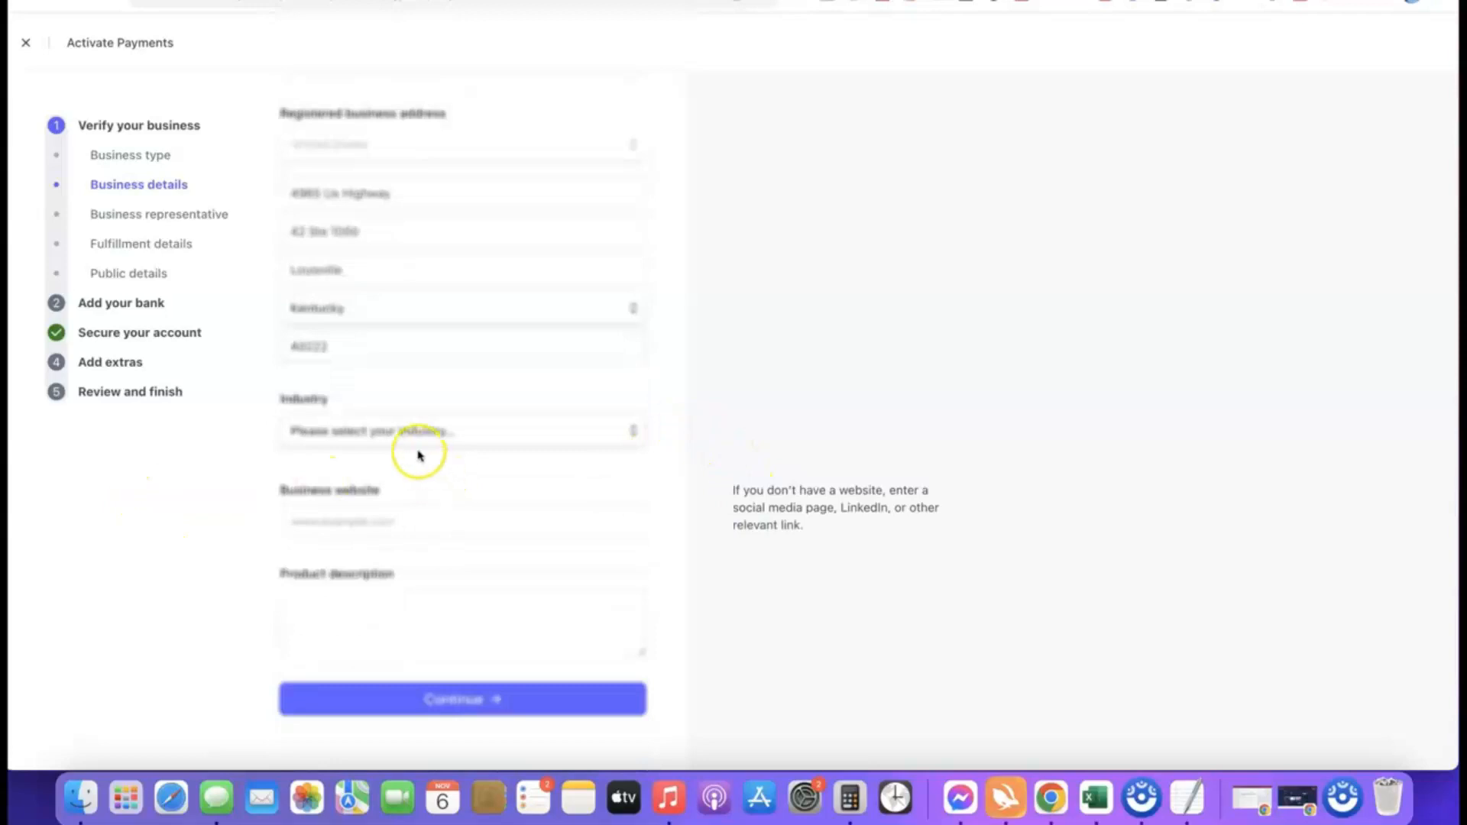
mouse_move(422, 435)
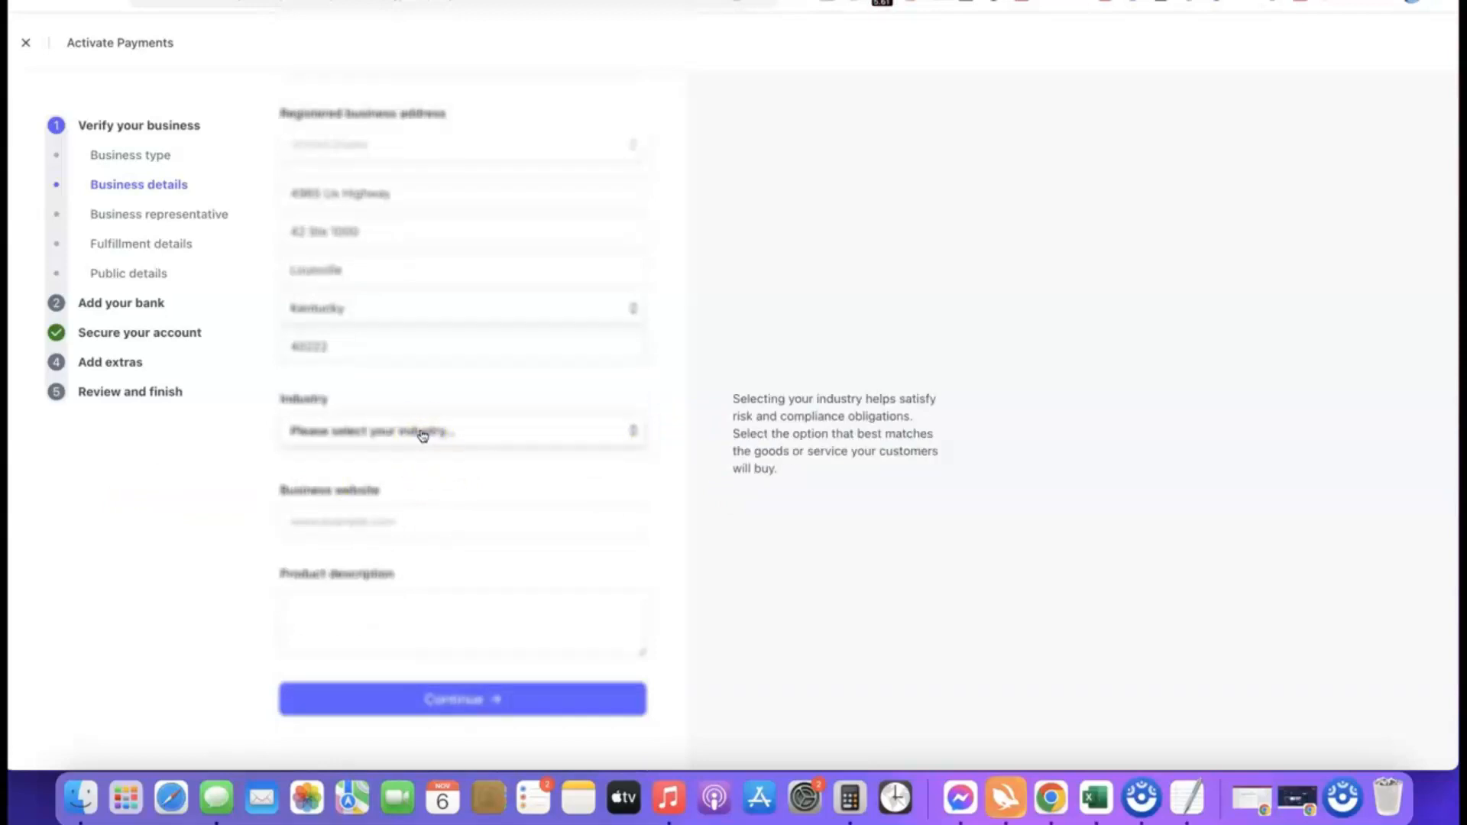
click(423, 435)
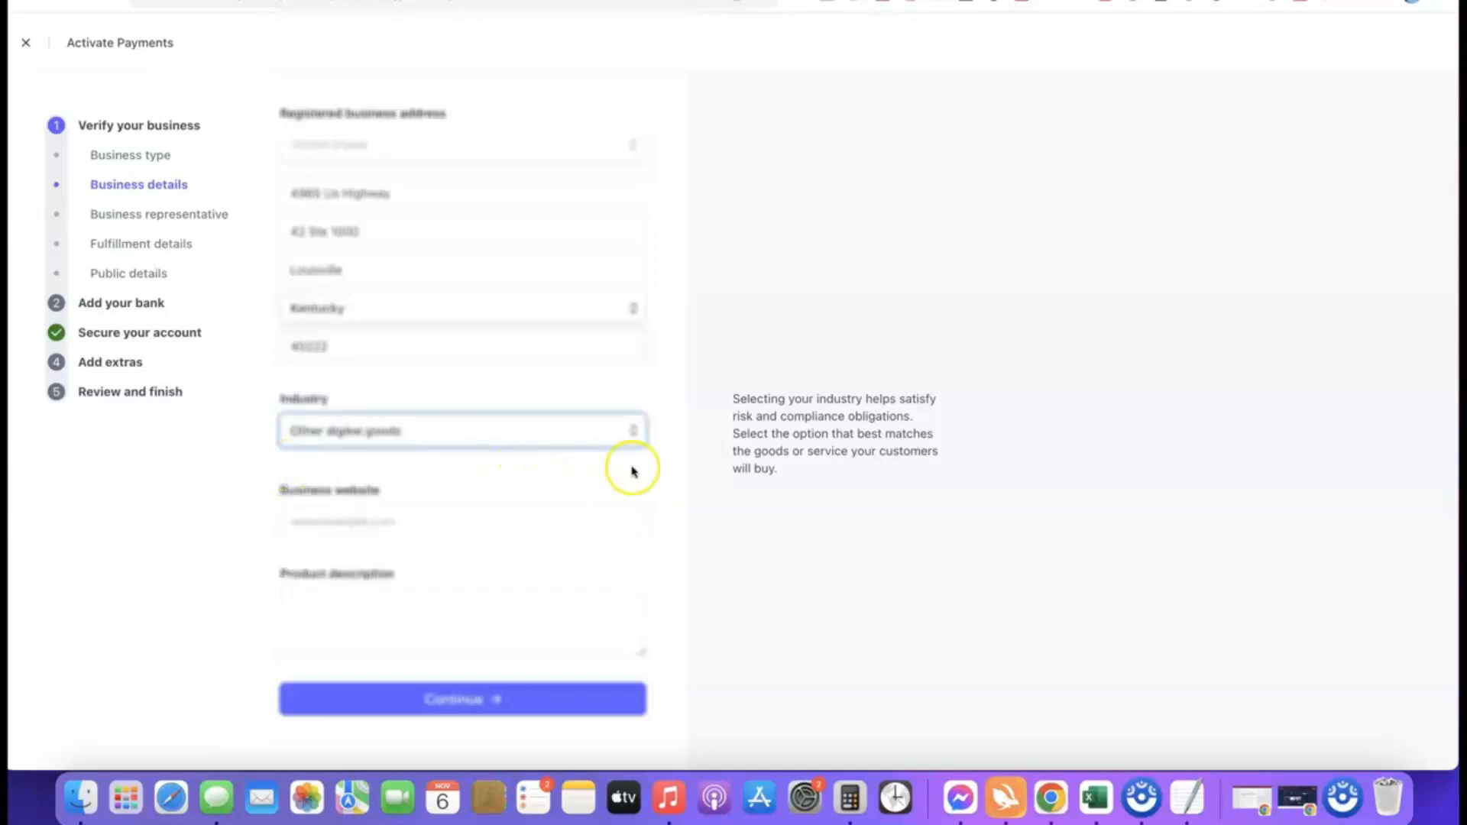
click(632, 468)
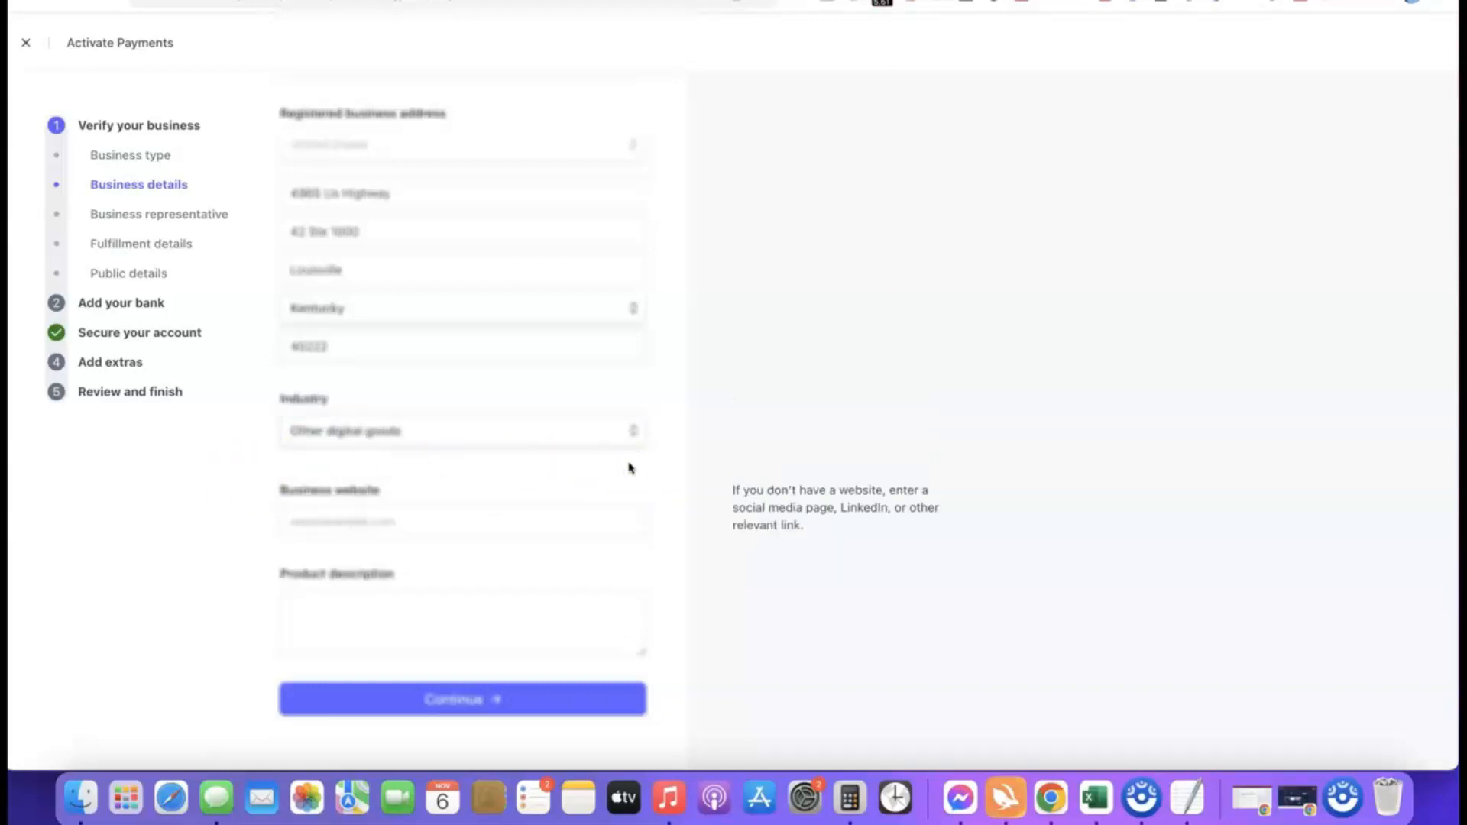
Step: Enter affiliatebloggingblueprint.com as the website and "Our product is a digital course training we sell to our site visitors." as the product description, and submit
click(443, 525)
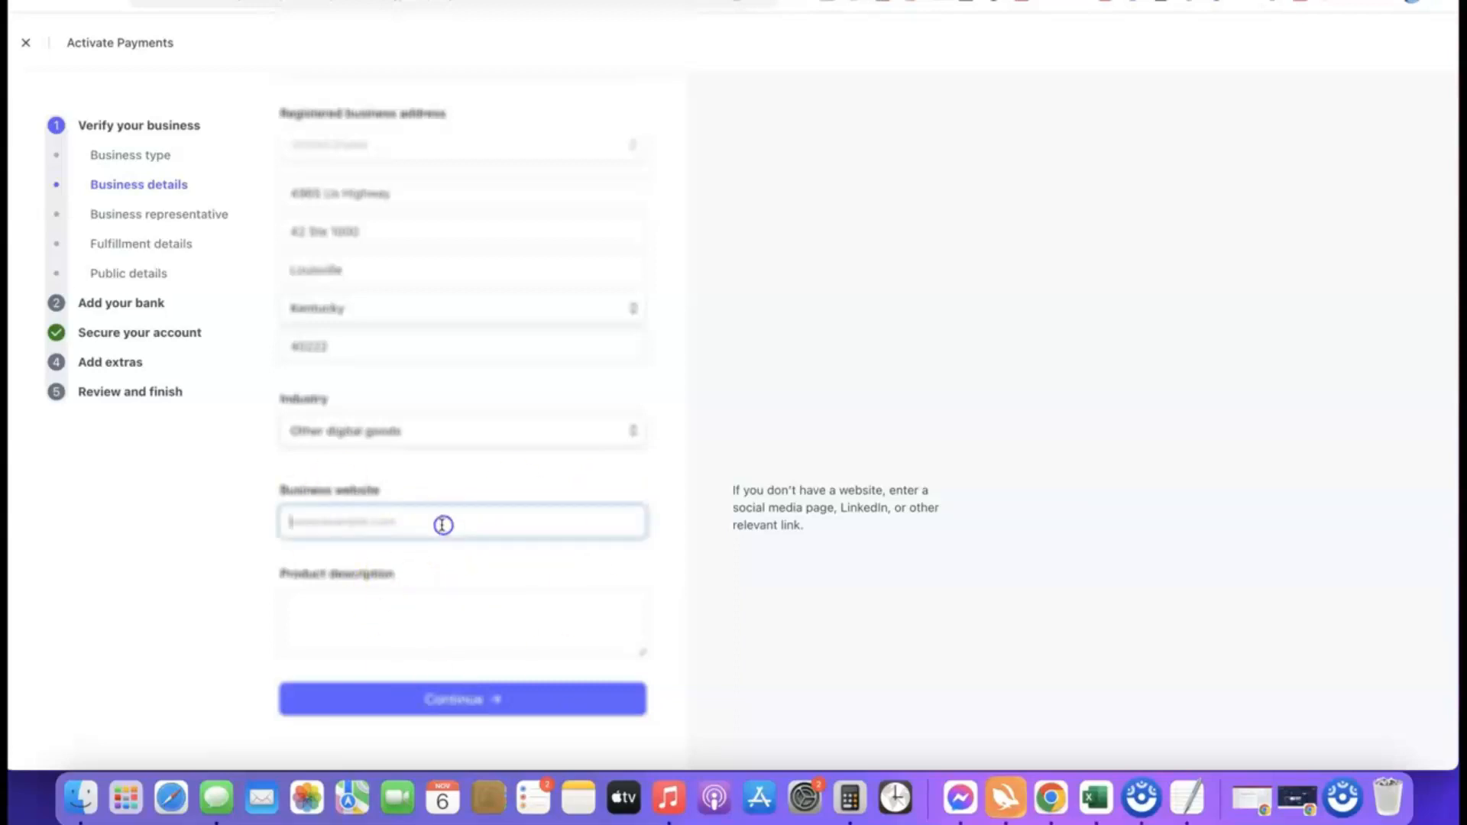
text(https://affiliatebloggingblueprint.com/)
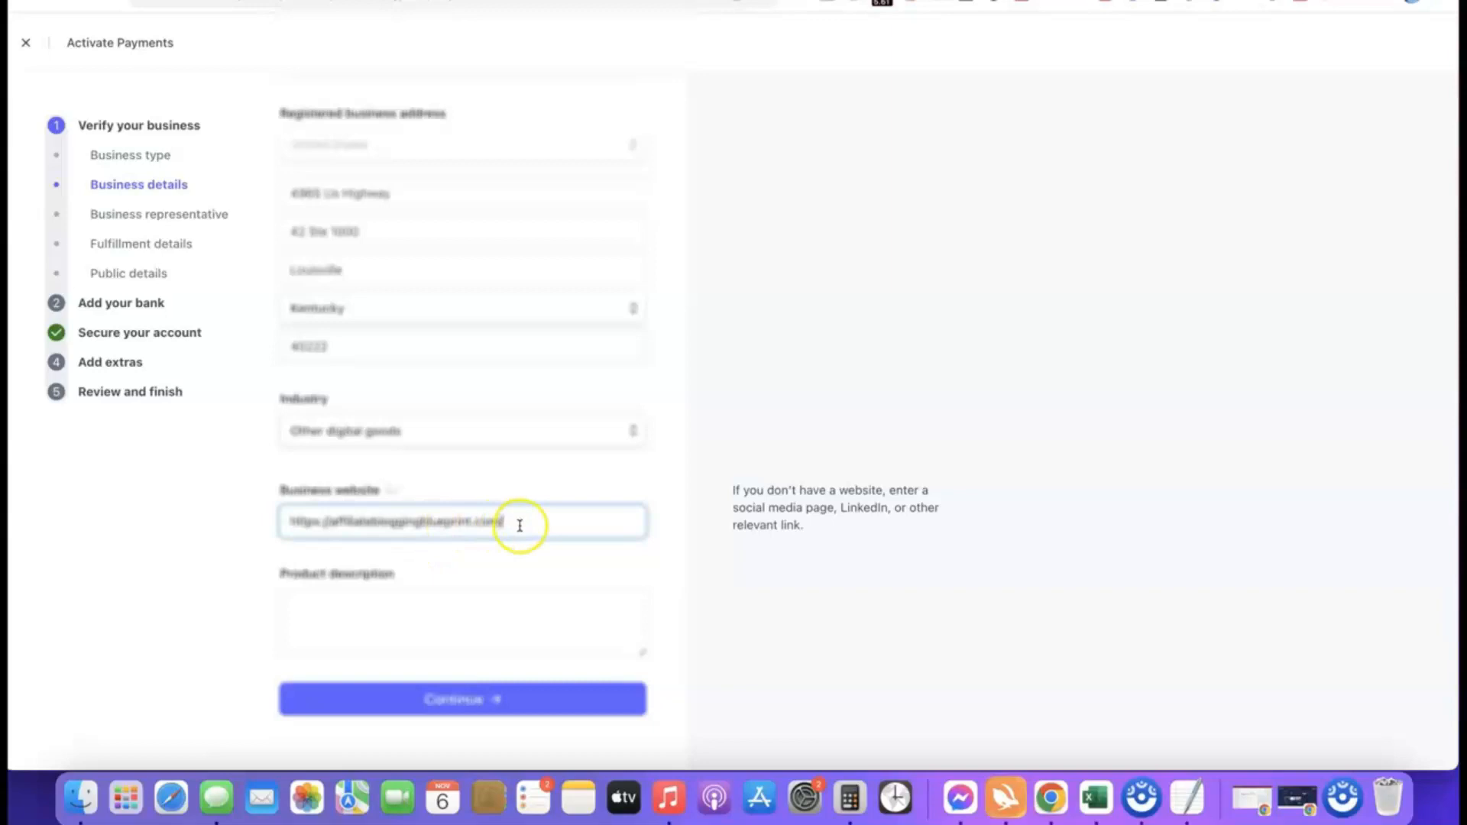
click(170, 532)
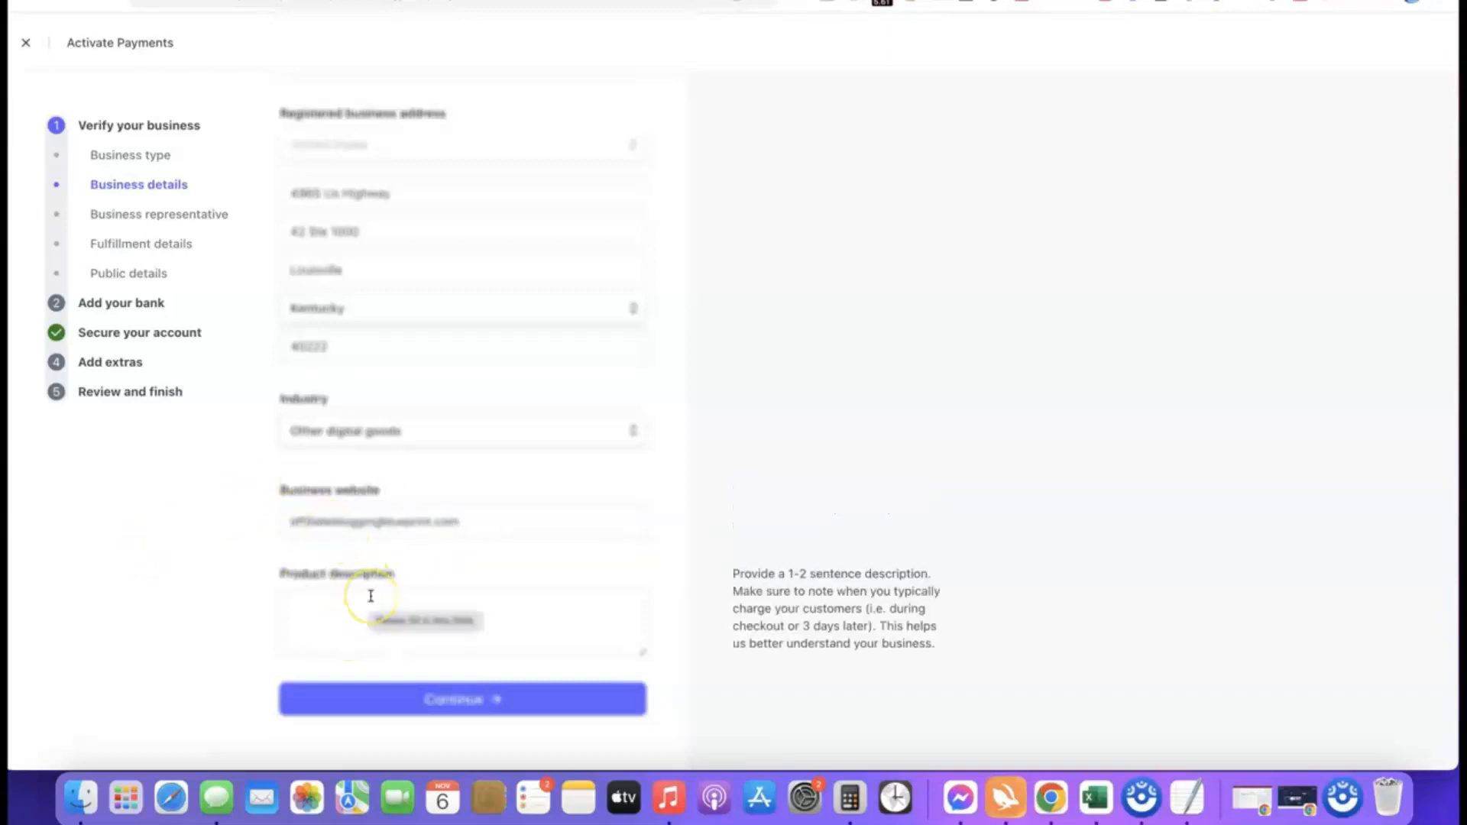
click(370, 596)
text(Our product is a digital course training we sell to our site visitors.)
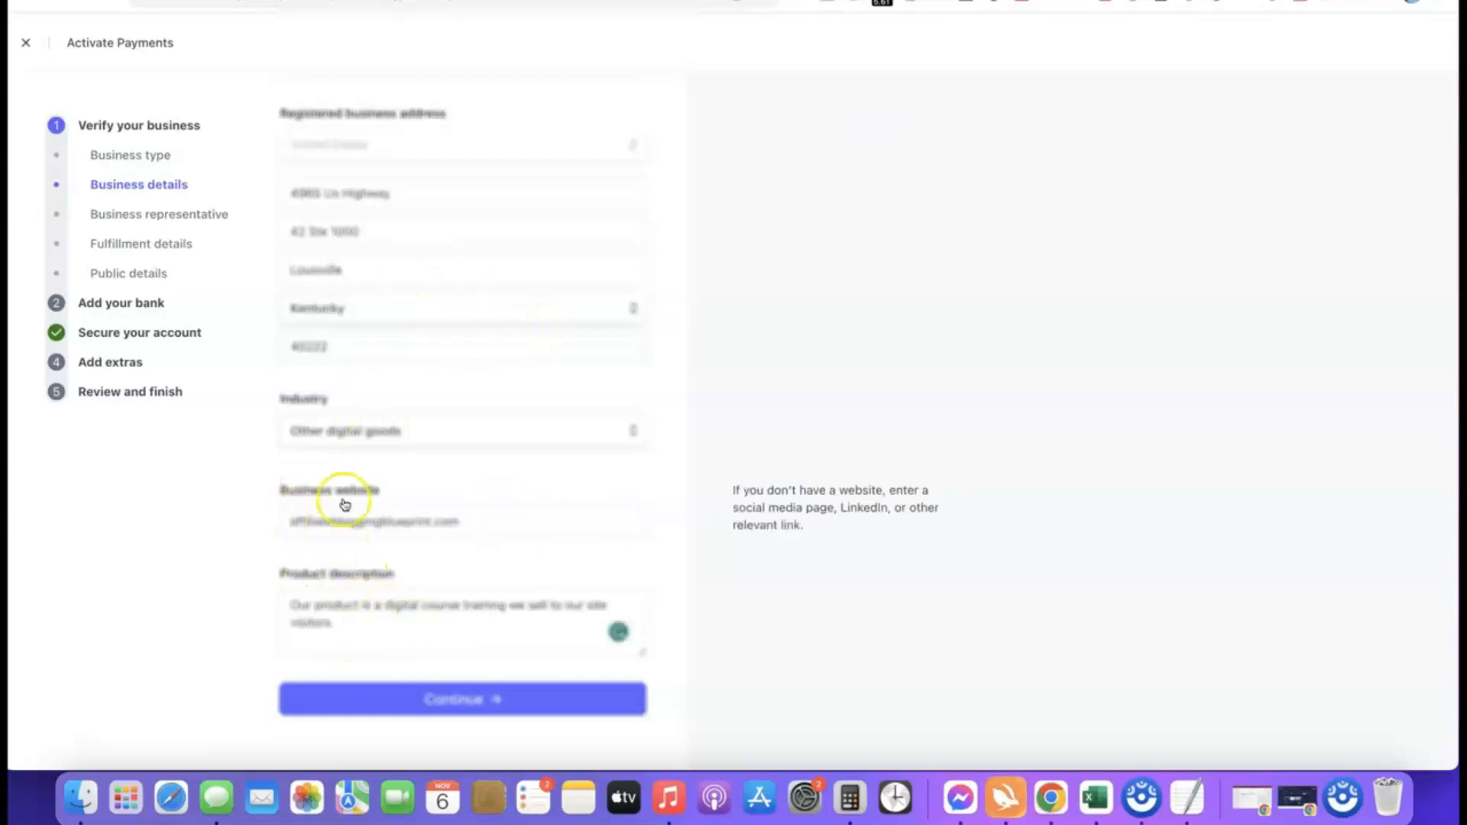
click(442, 701)
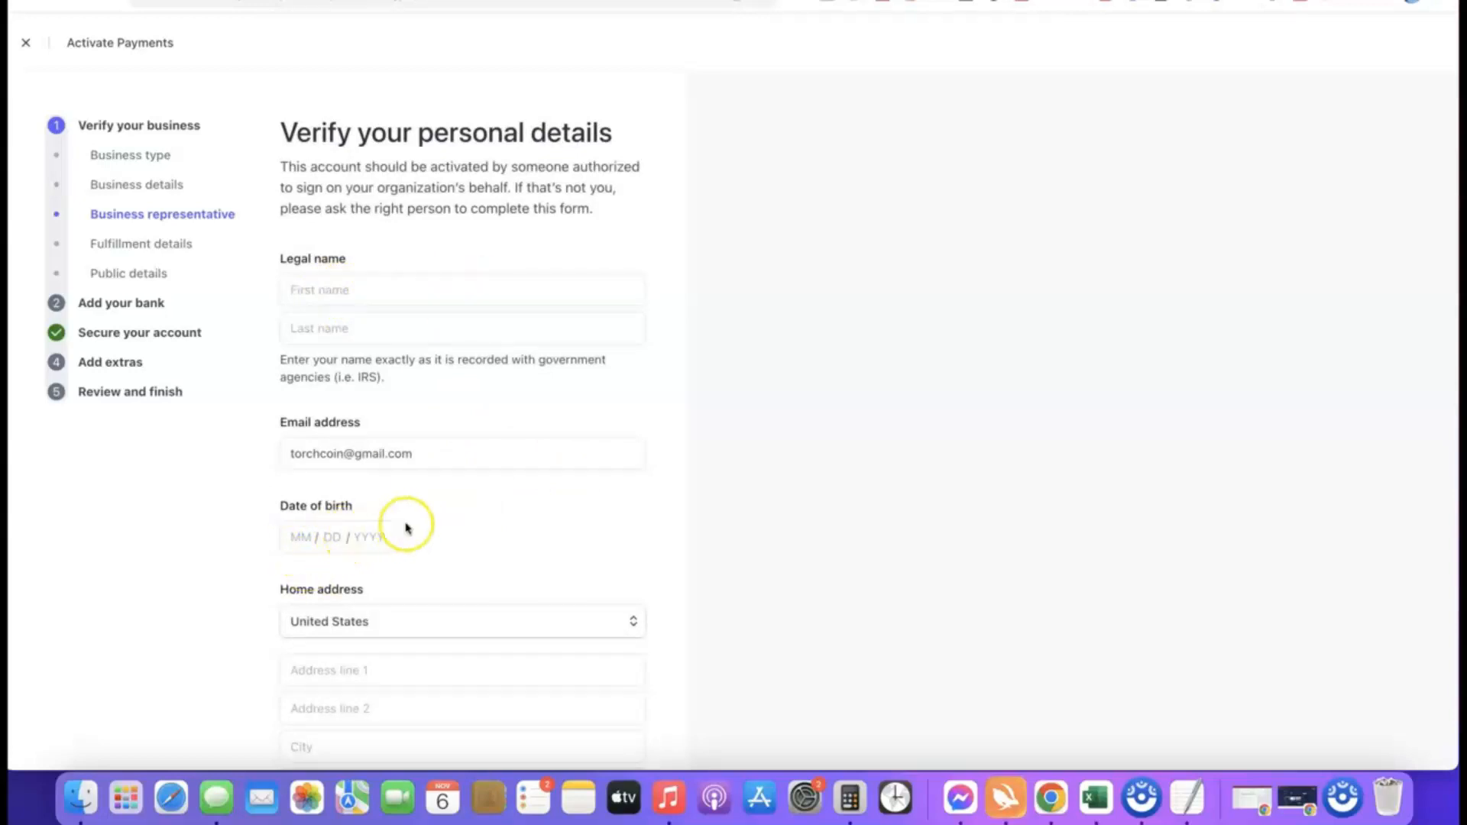
Step: Examine the personal details form, including the home address countries, phone number and the Social Security number or government ID fields
scroll(407, 527, down, 1)
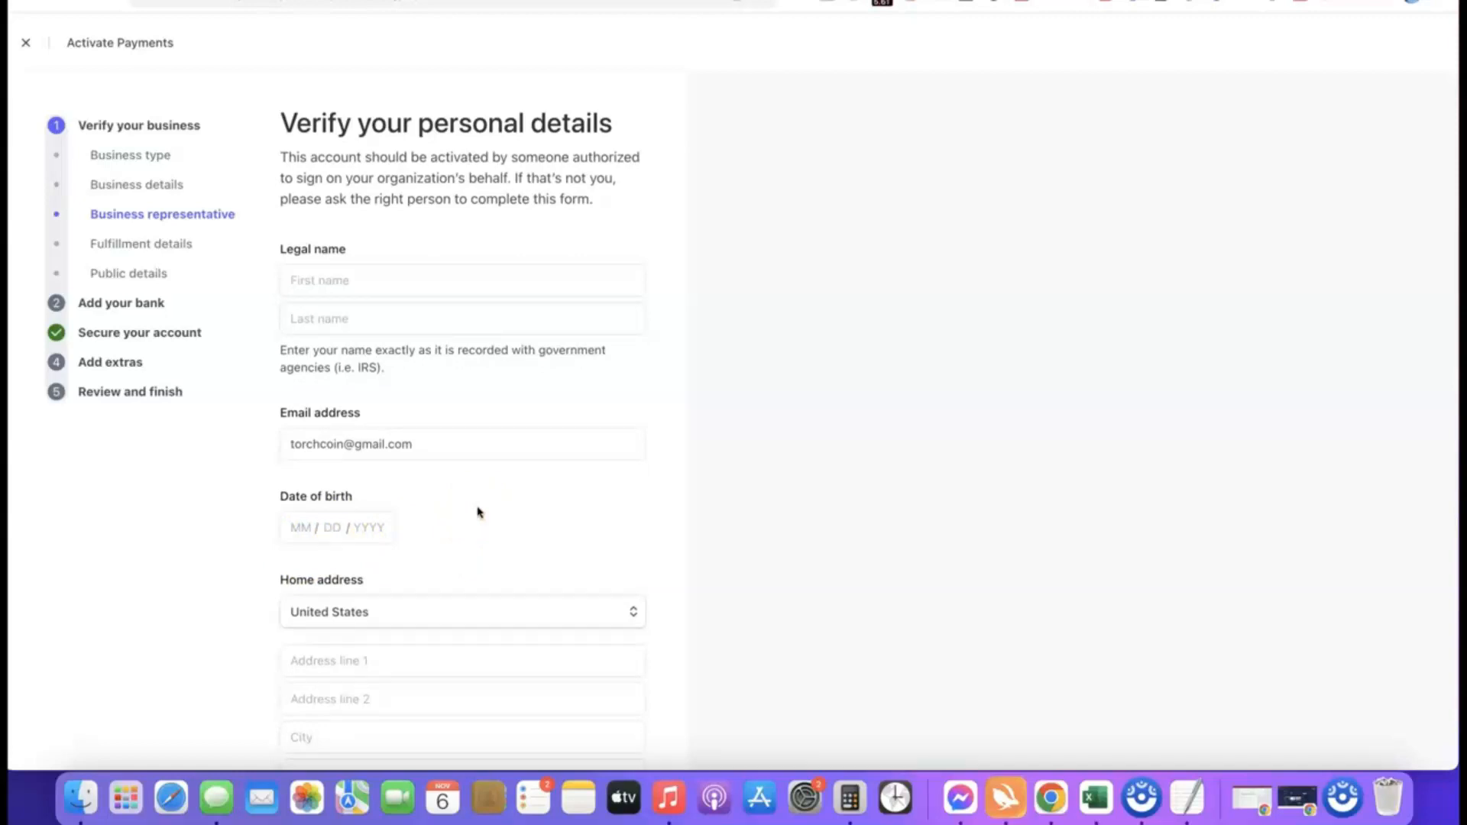
scroll(498, 535, down, 5)
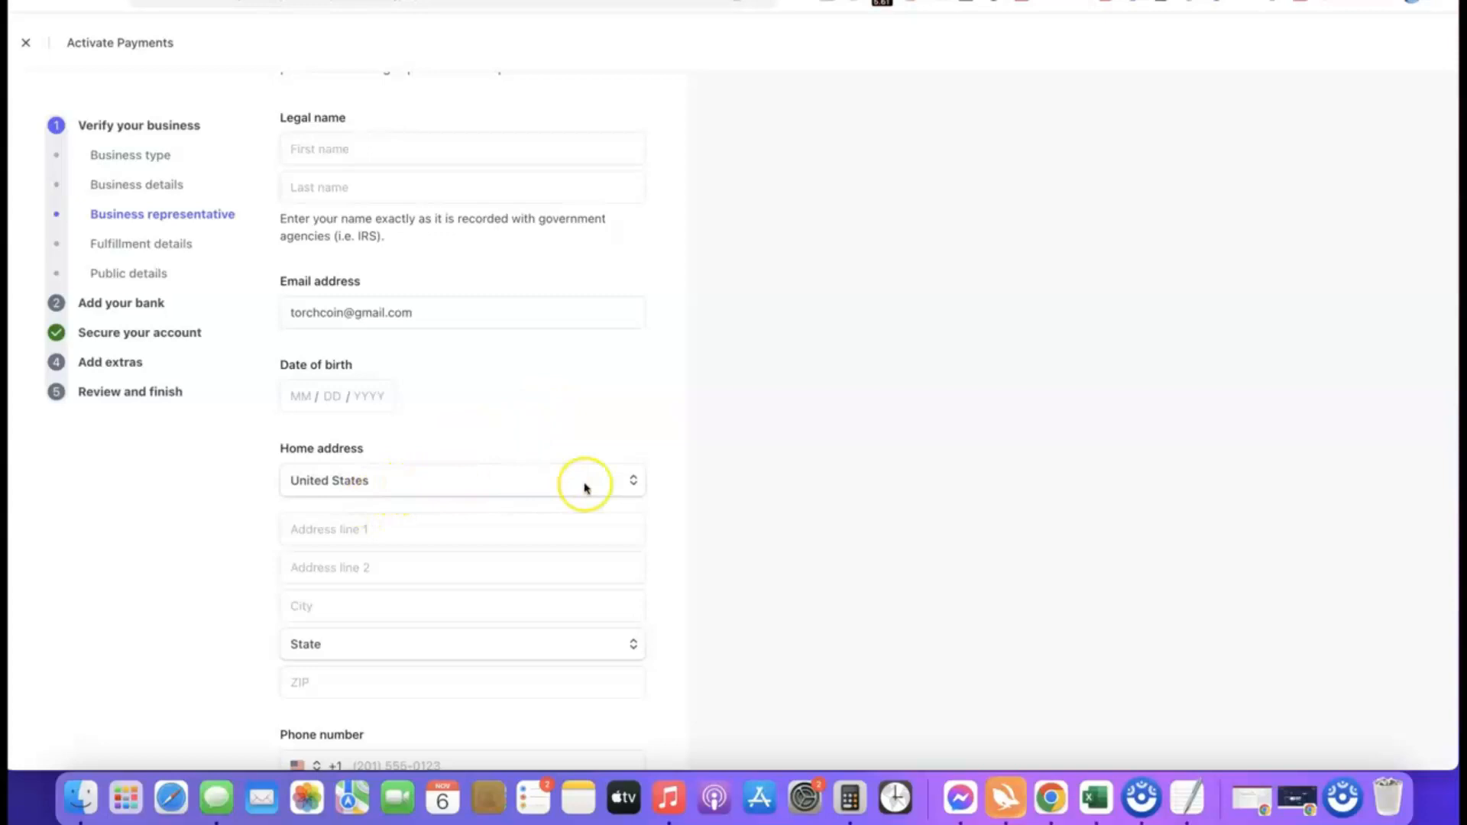
click(628, 480)
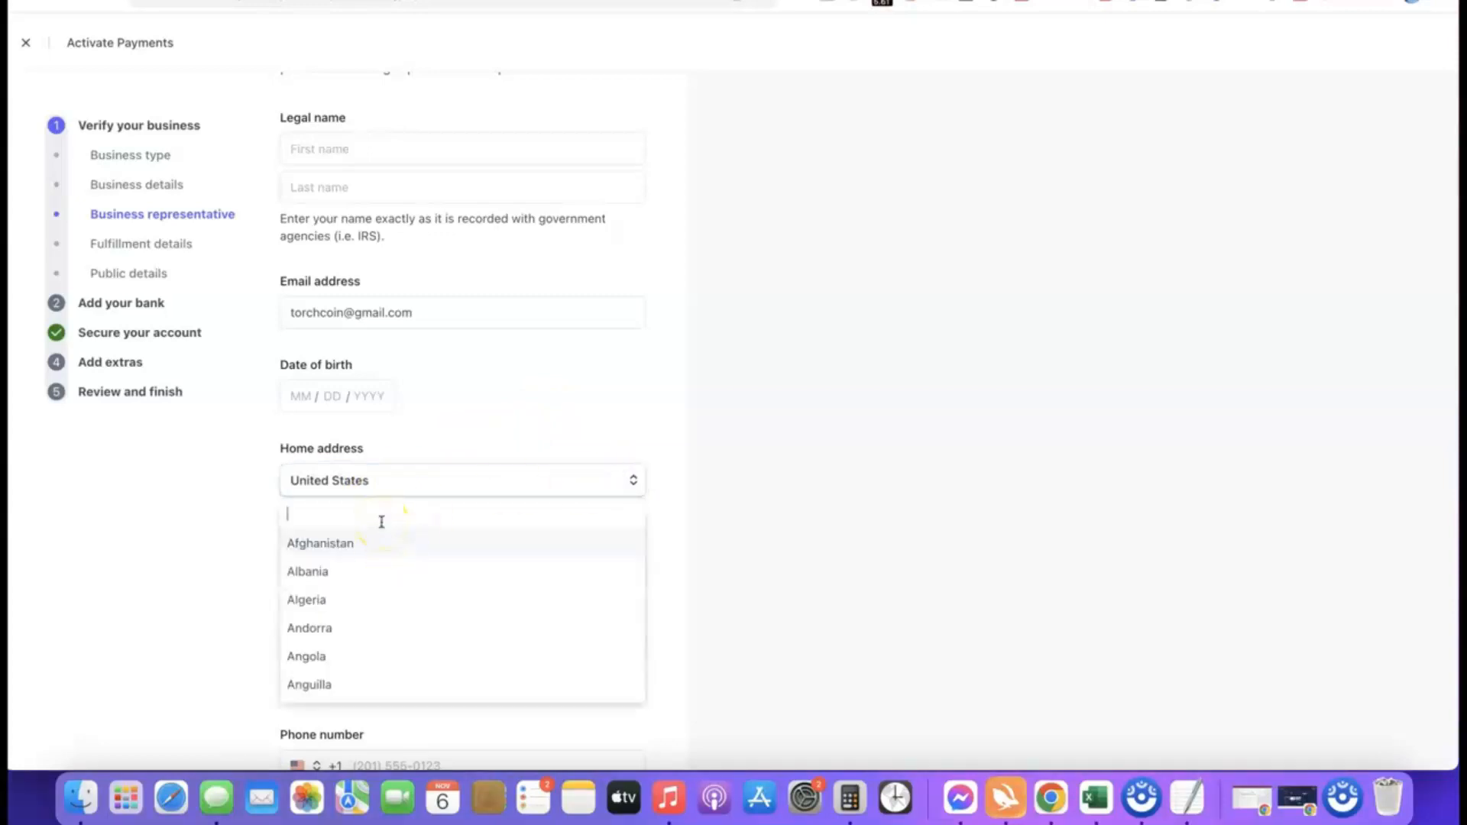
click(451, 468)
scroll(452, 459, down, 1)
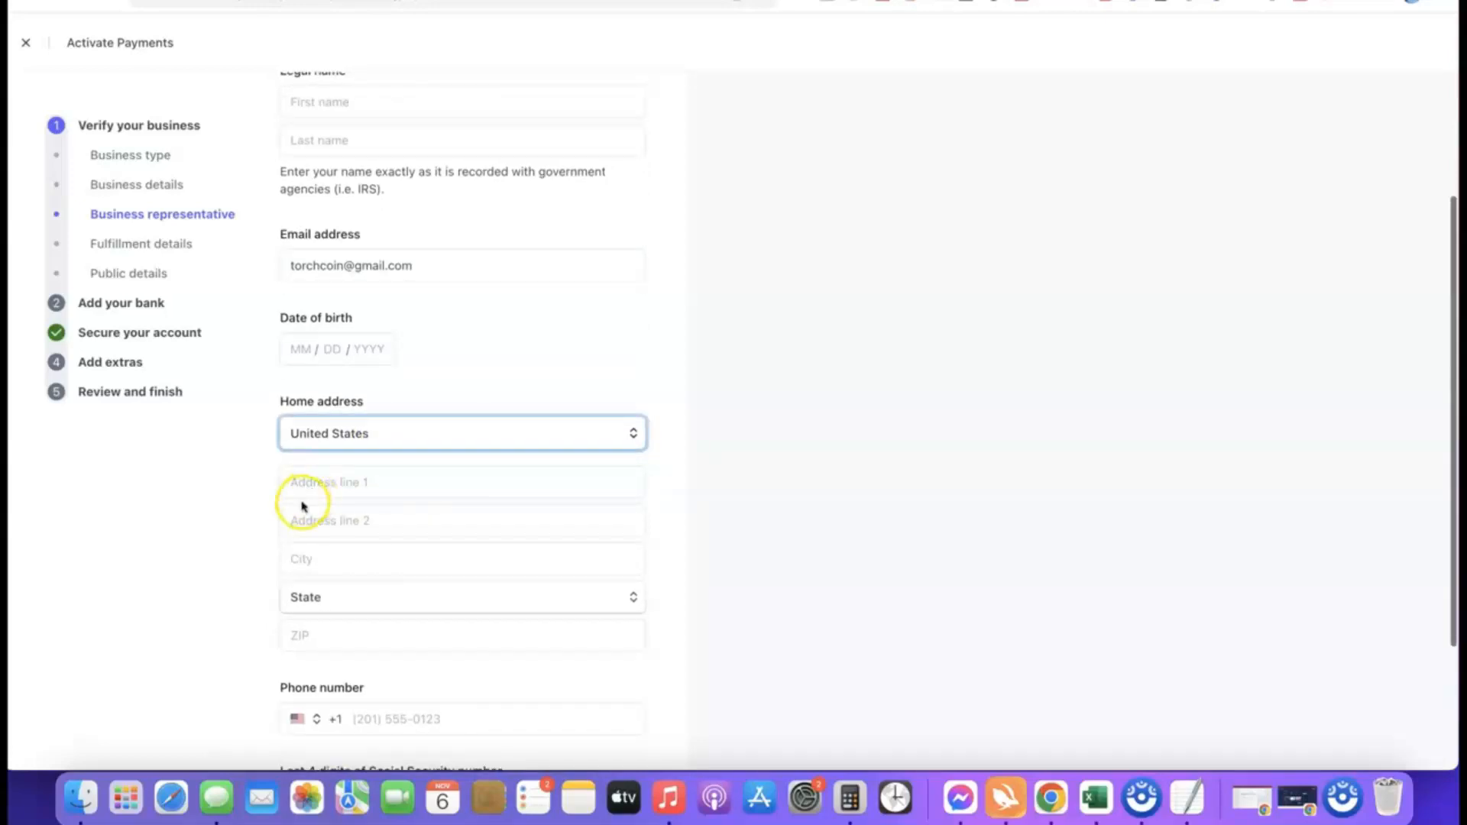
scroll(486, 504, down, 2)
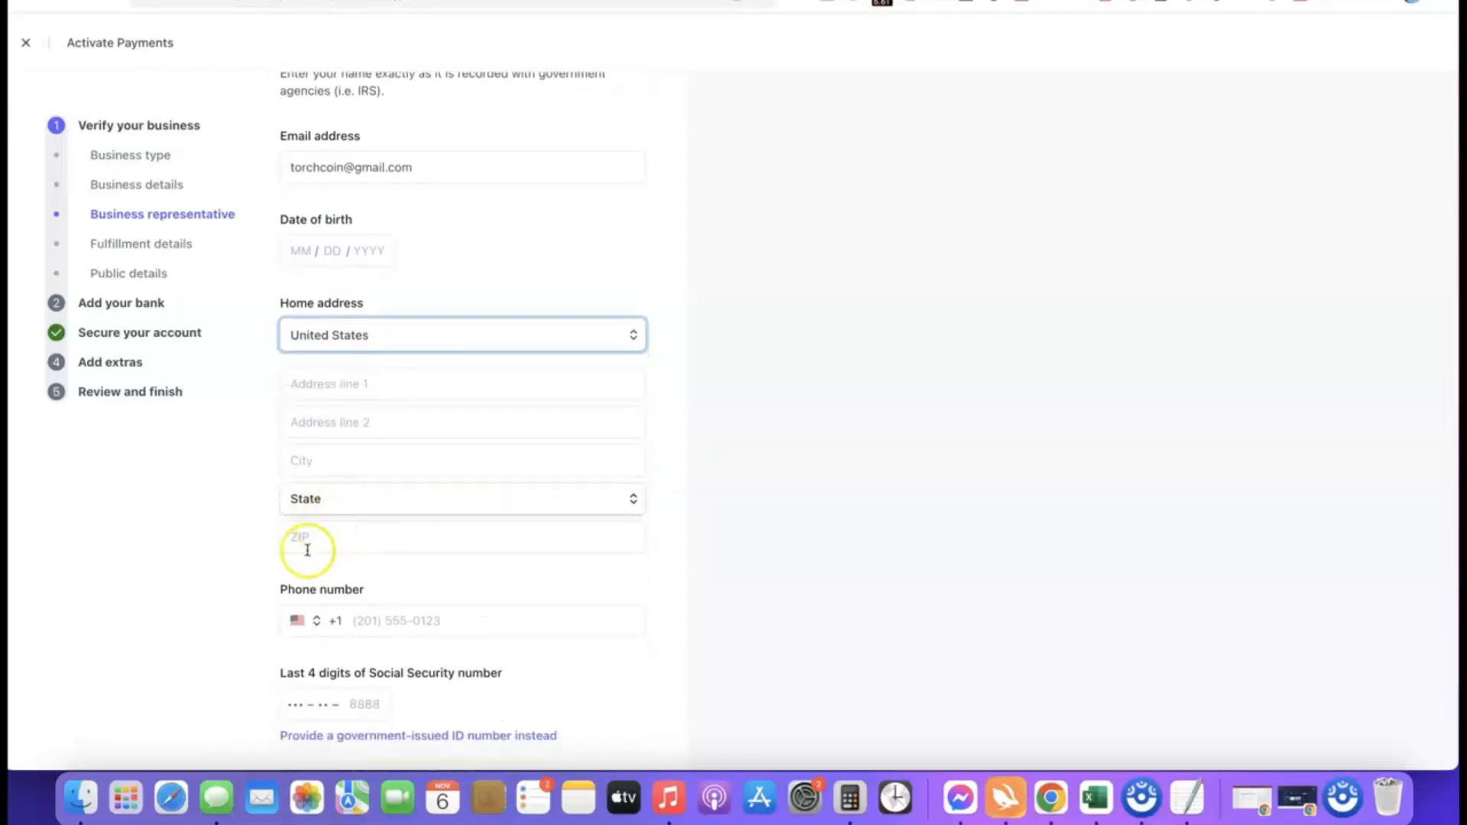
scroll(472, 525, down, 1)
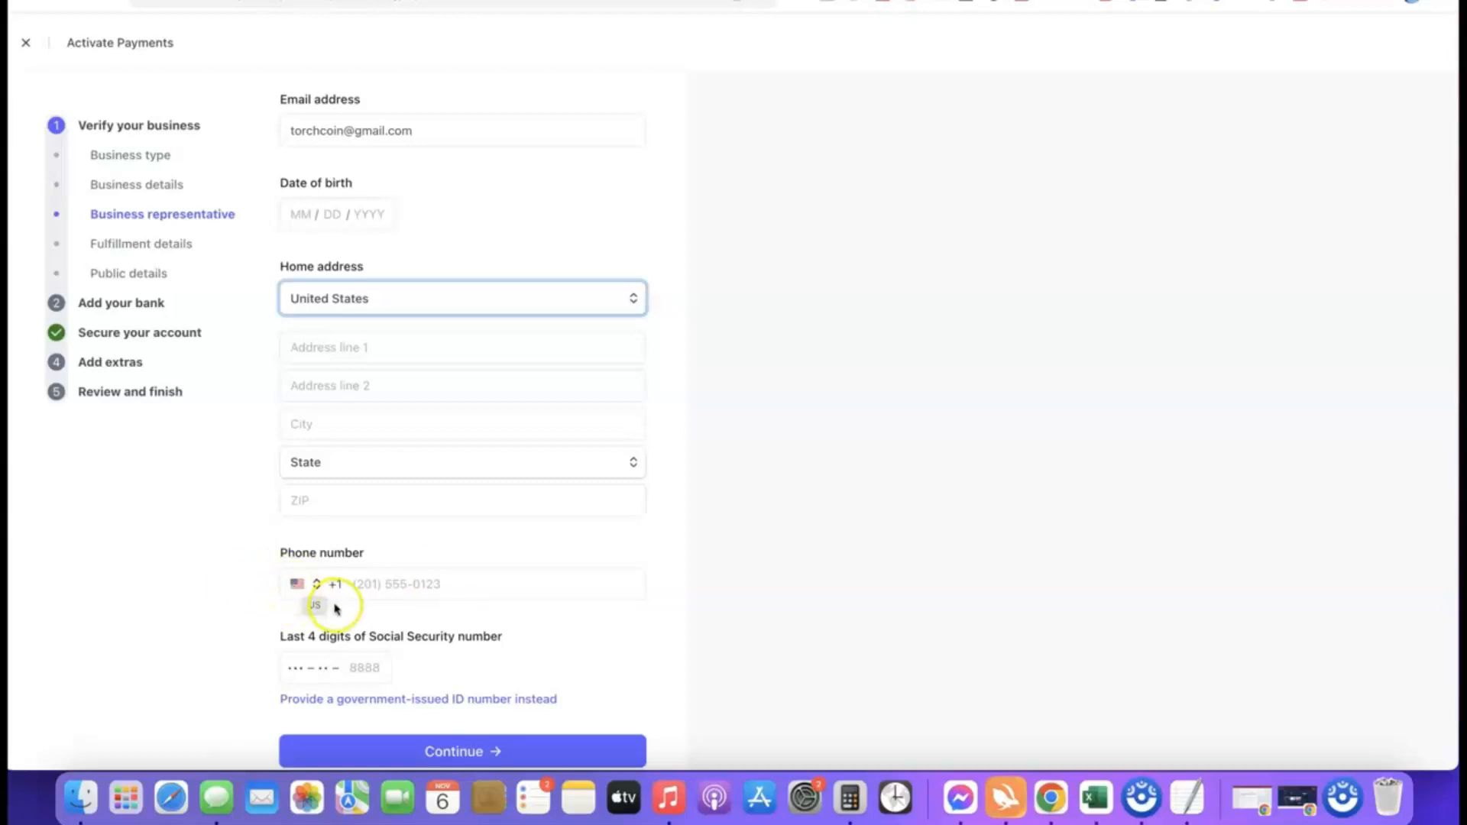
Step: Examine the phone number country codes and the option to provide a government-issued ID number instead of a Social Security number
click(304, 586)
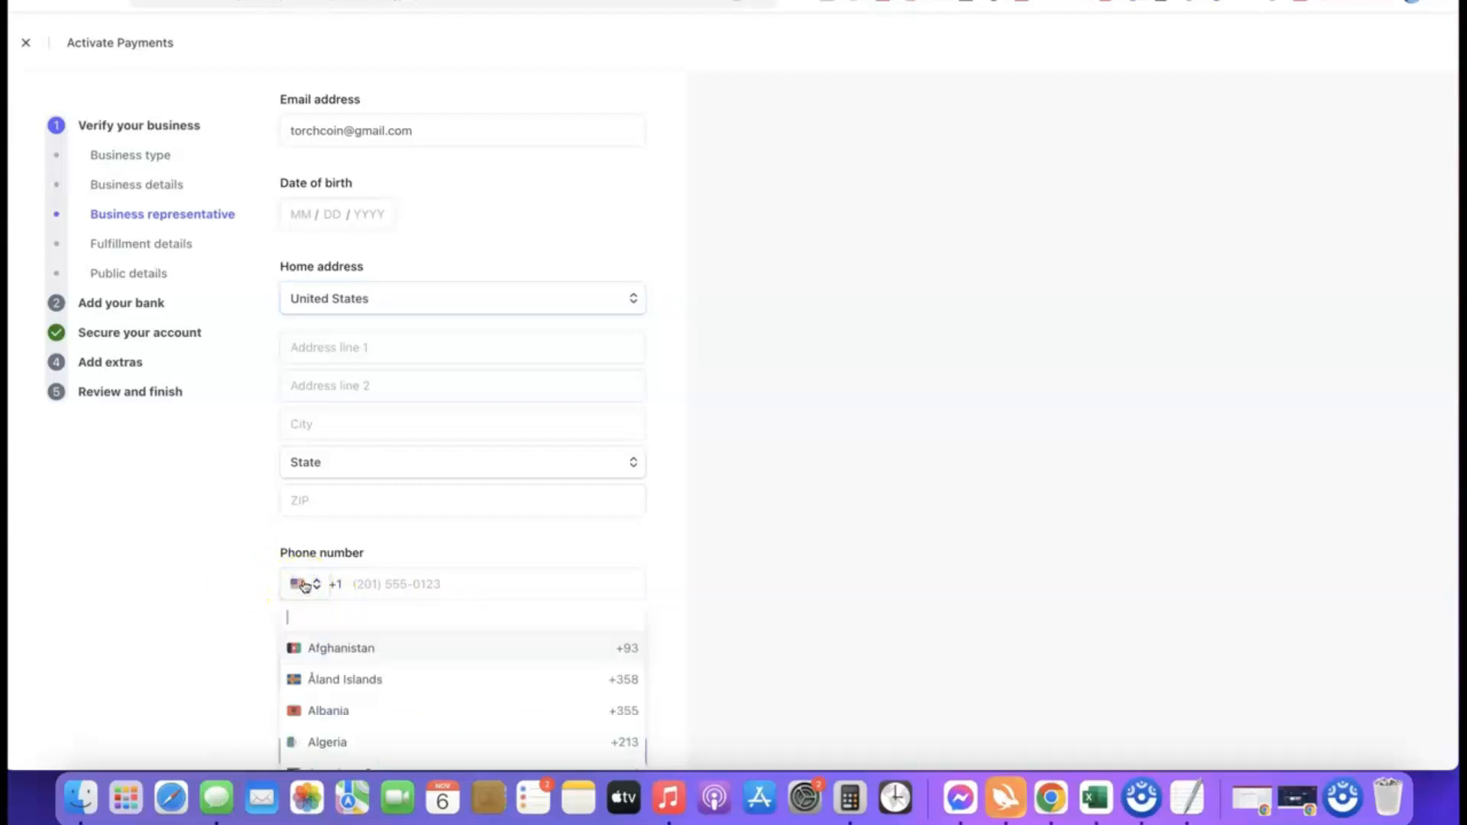
click(674, 593)
scroll(604, 577, down, 1)
scroll(606, 578, down, 1)
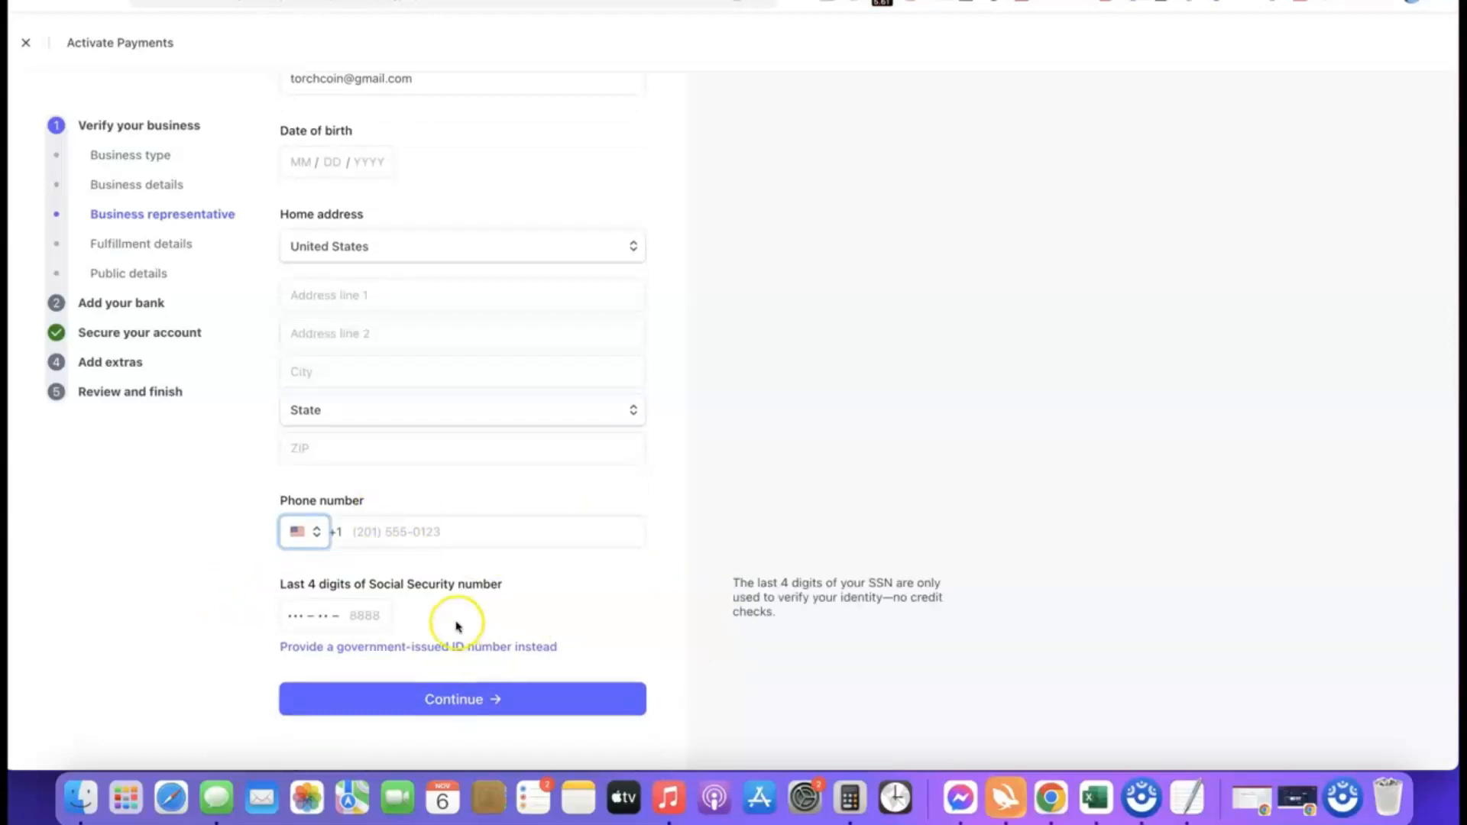
scroll(255, 593, up, 5)
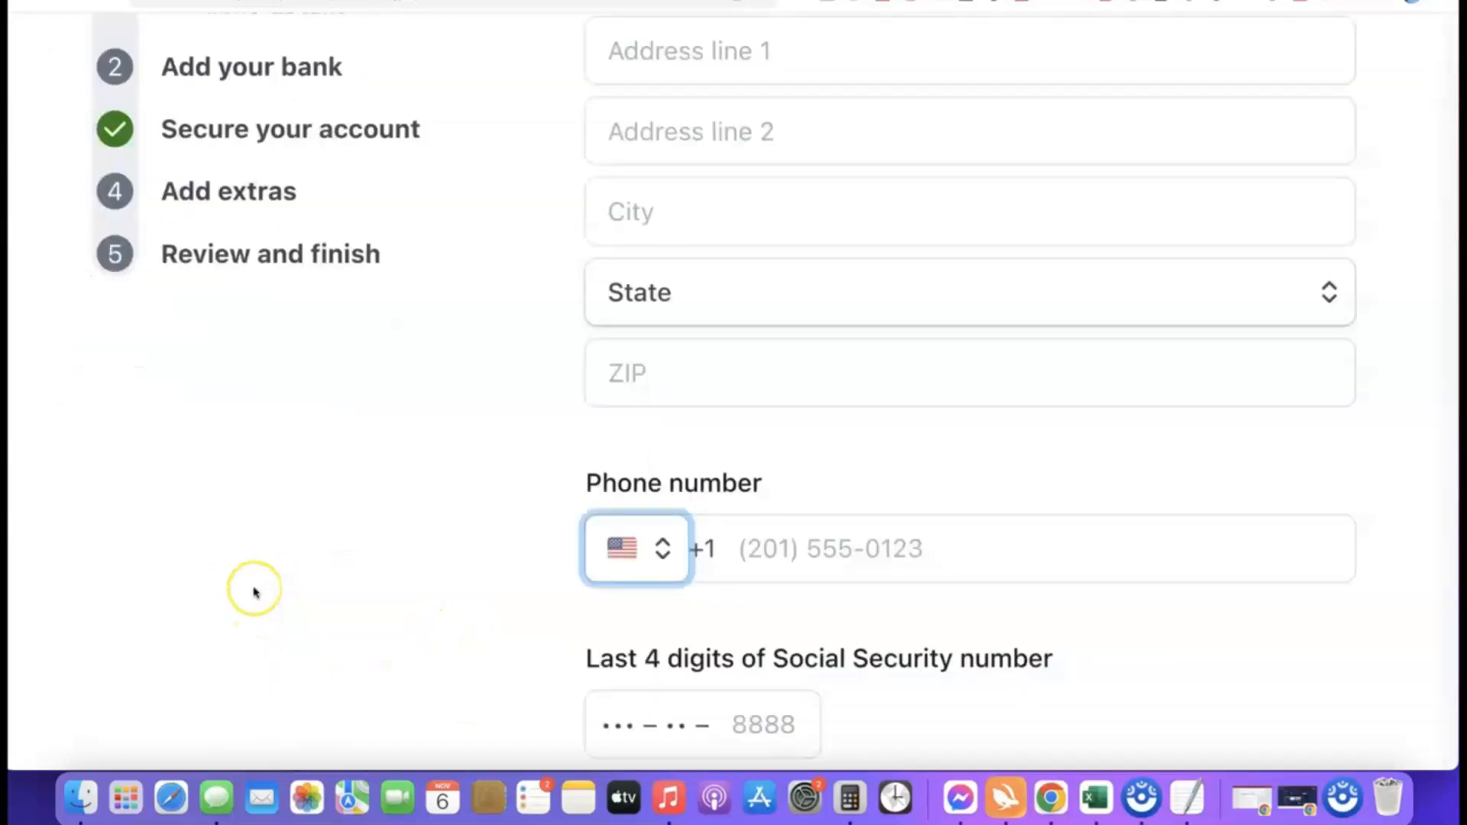
scroll(256, 592, down, 4)
scroll(260, 592, right, 3)
scroll(264, 591, right, 3)
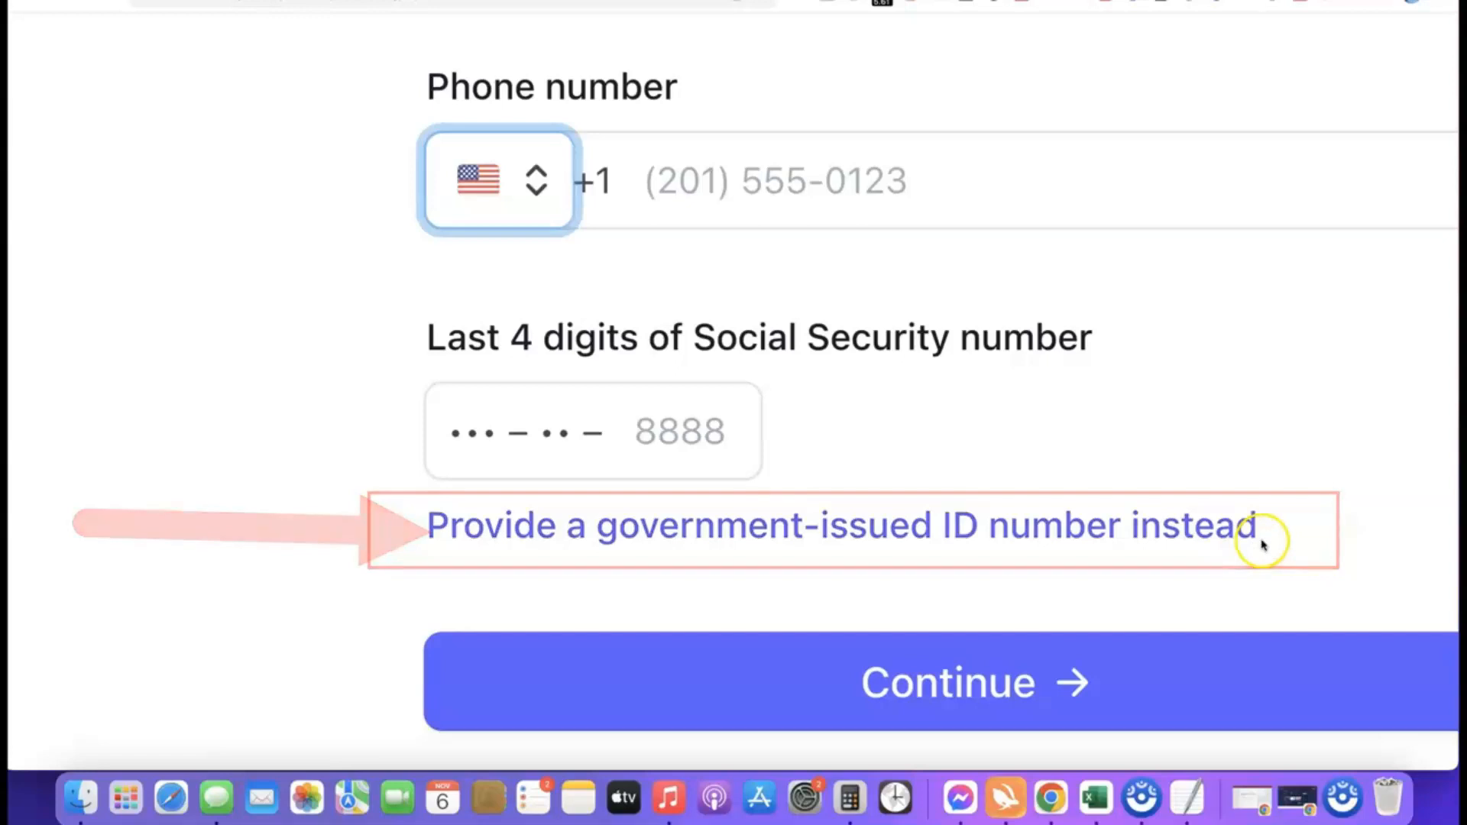
scroll(1153, 471, down, 5)
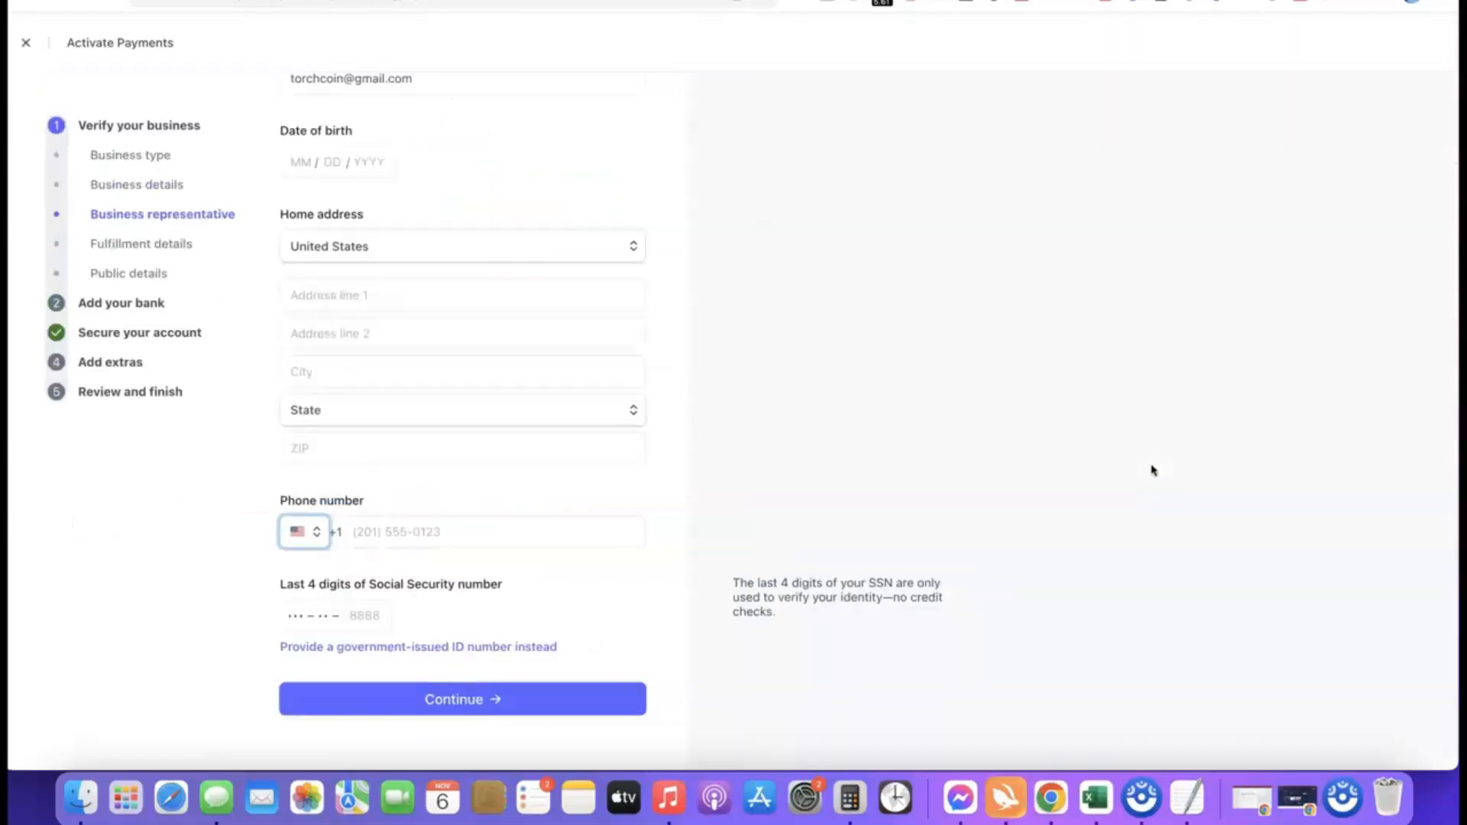
Step: Switch identity verification to a government-issued ID number and set its country to NG for the National Identity Number (NIN)
click(413, 652)
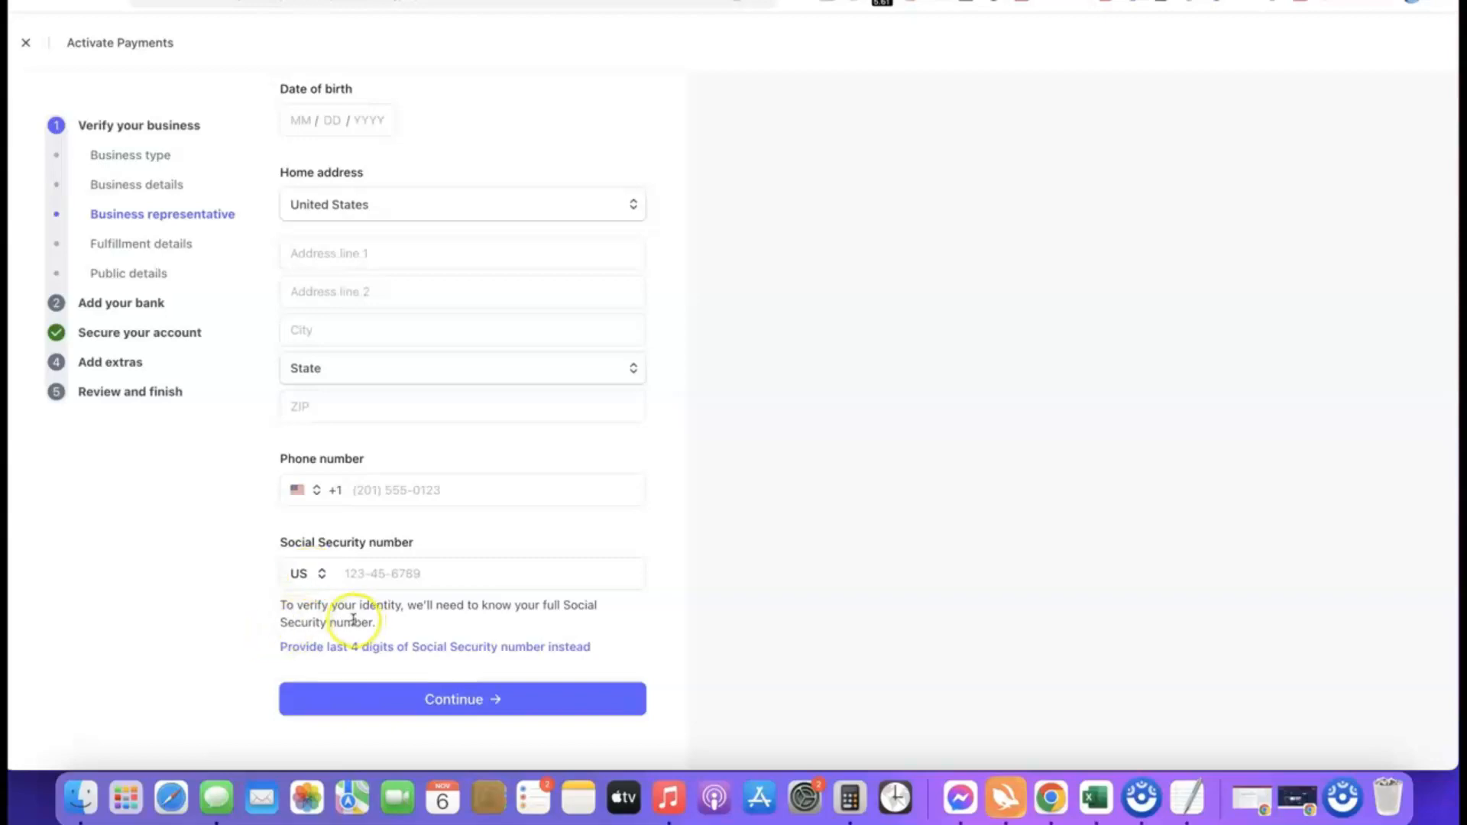
click(315, 575)
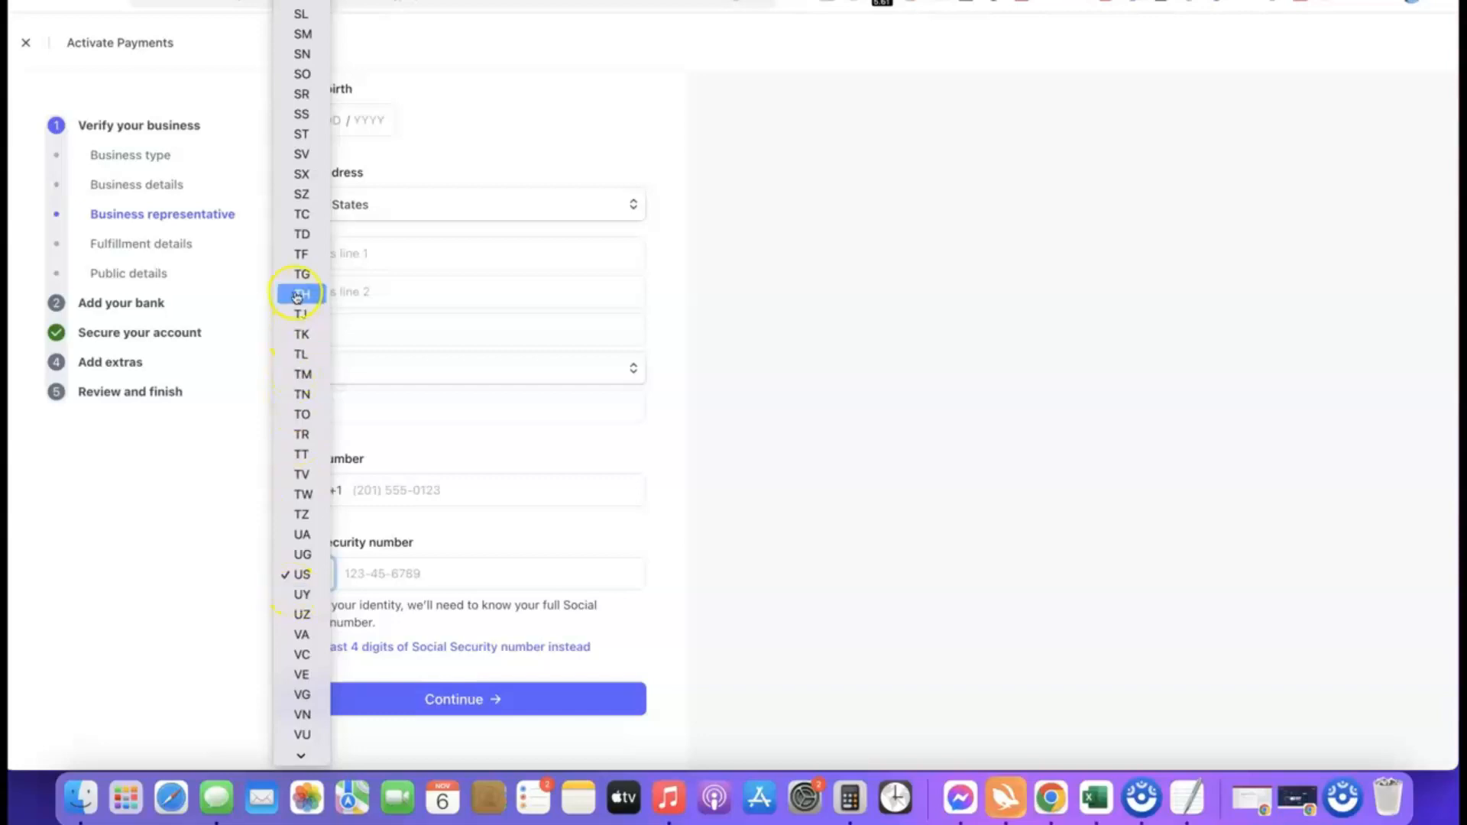
scroll(302, 318, down, 1)
scroll(302, 321, down, 1)
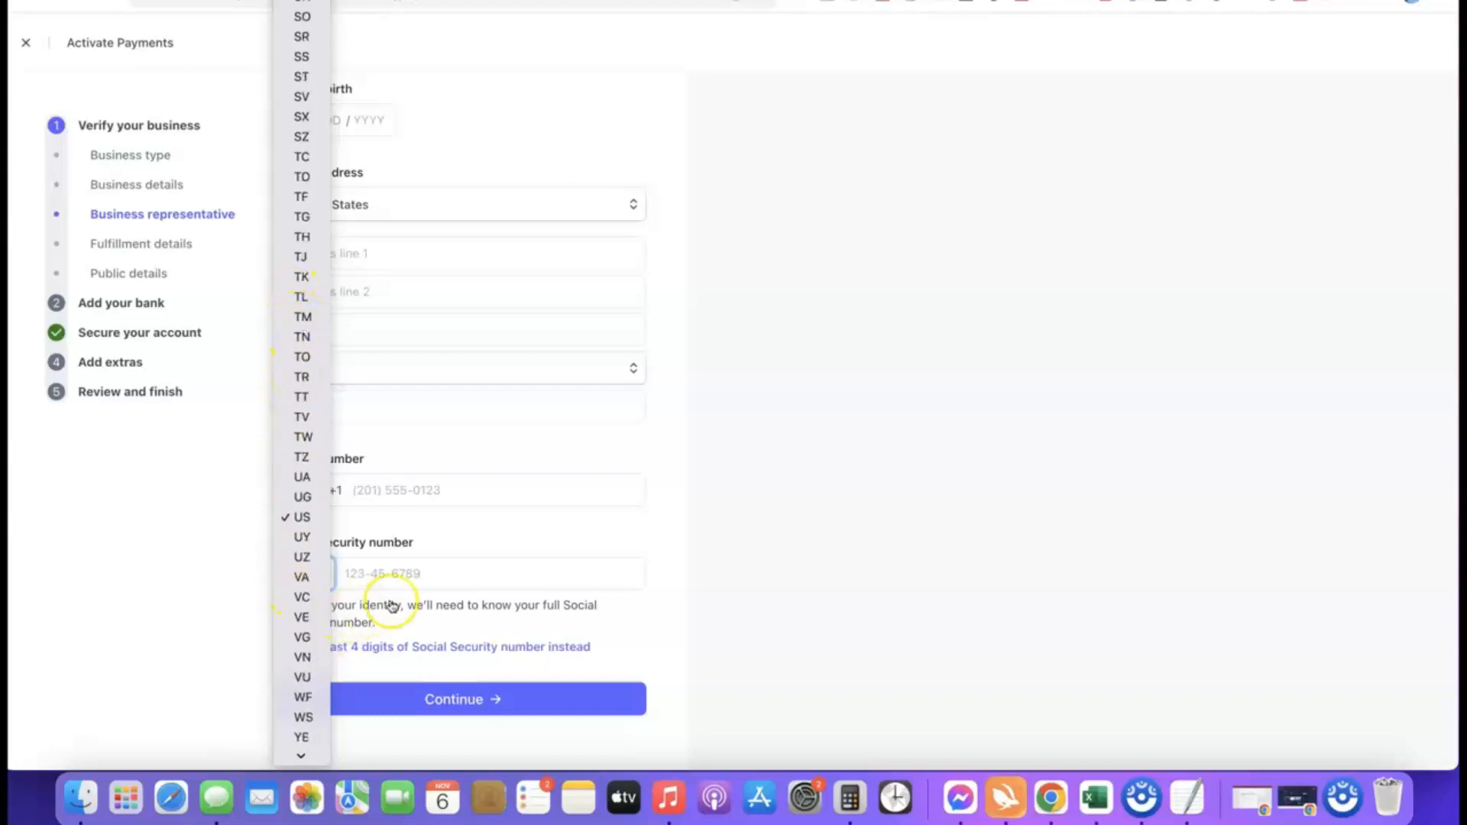
click(662, 571)
click(321, 590)
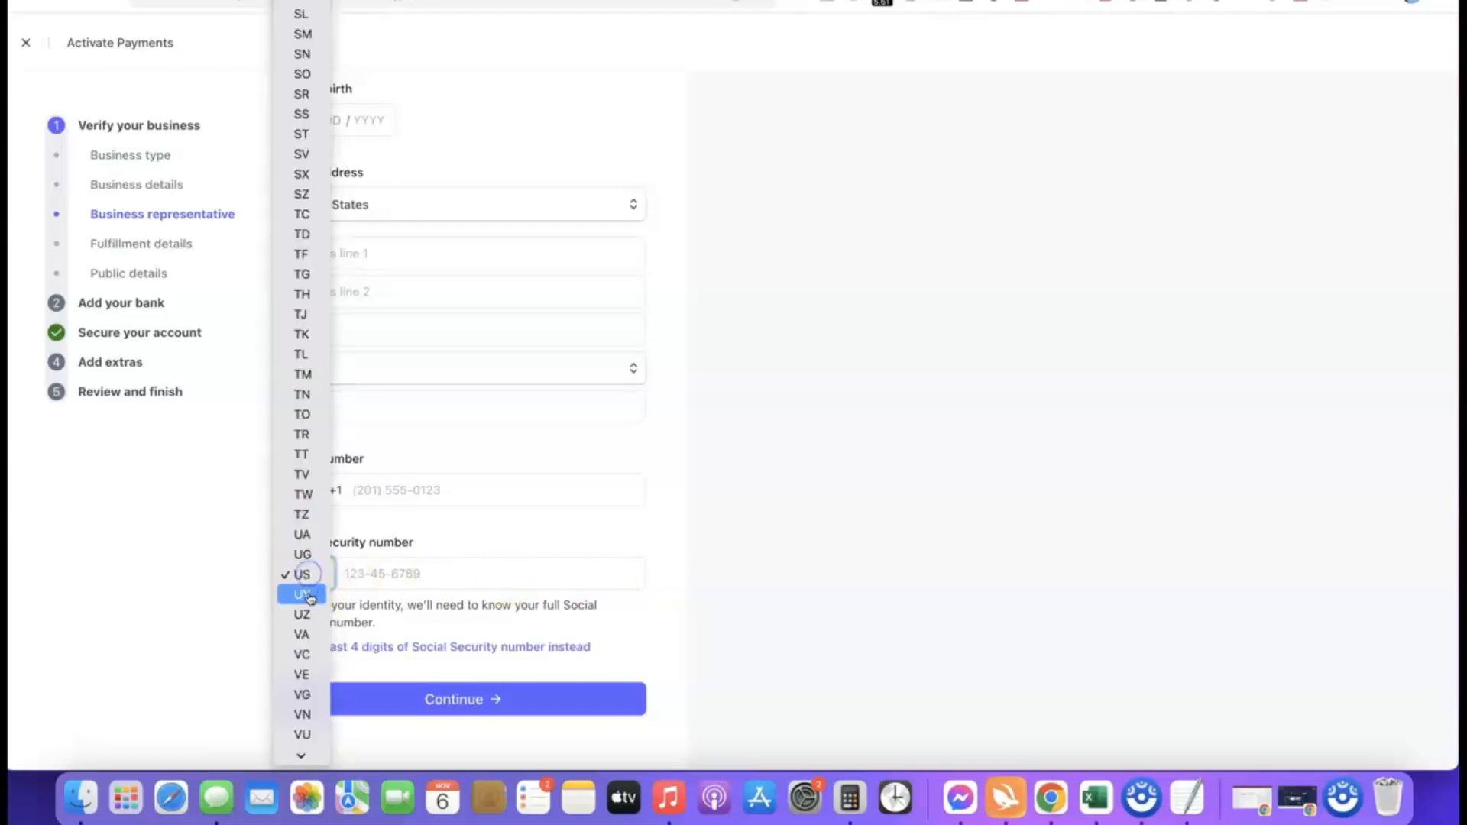
scroll(309, 533, down, 5)
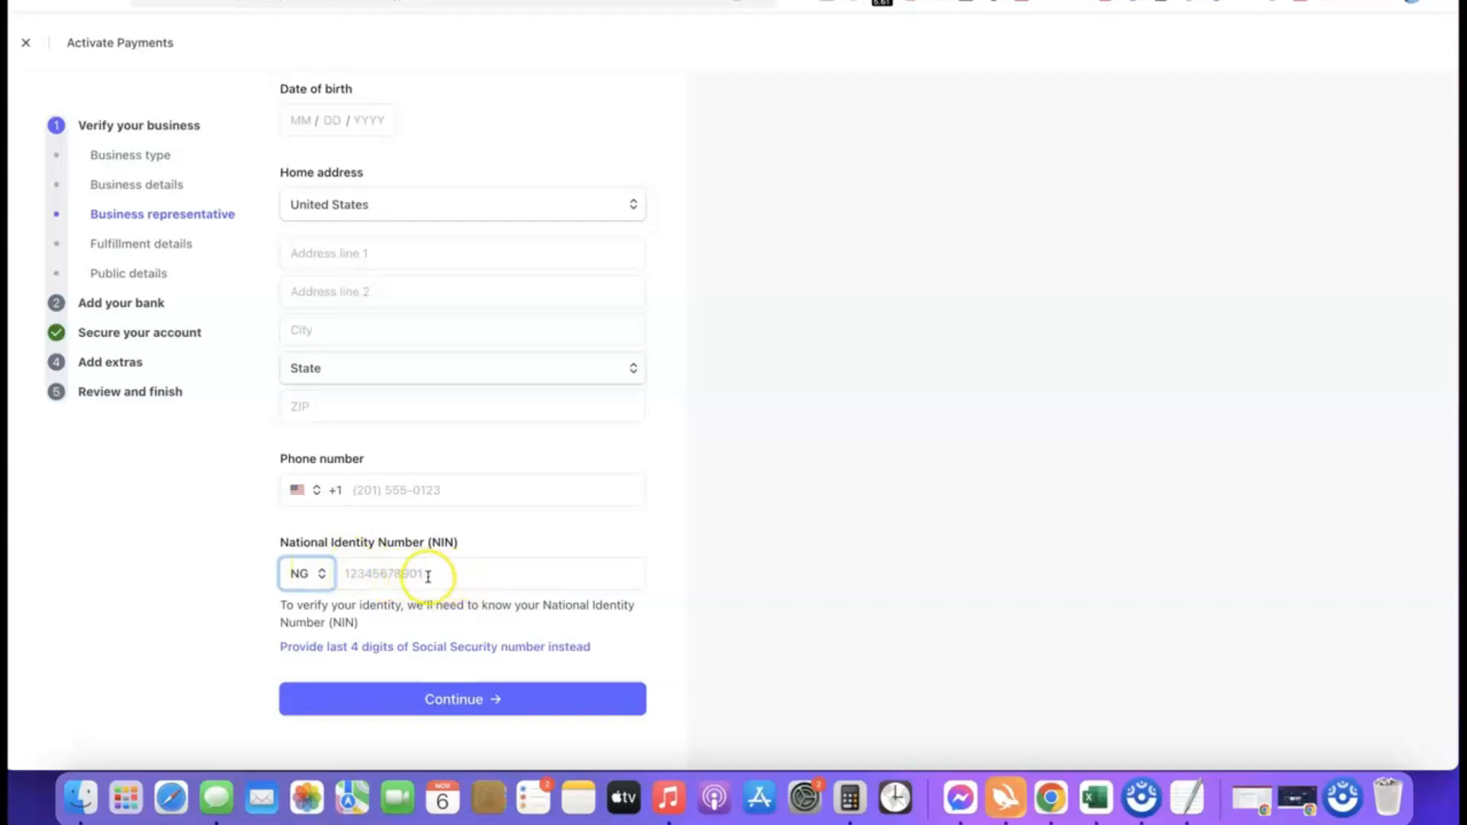
Step: Set the country code of the representative's phone number to Nigeria (+234)
click(298, 489)
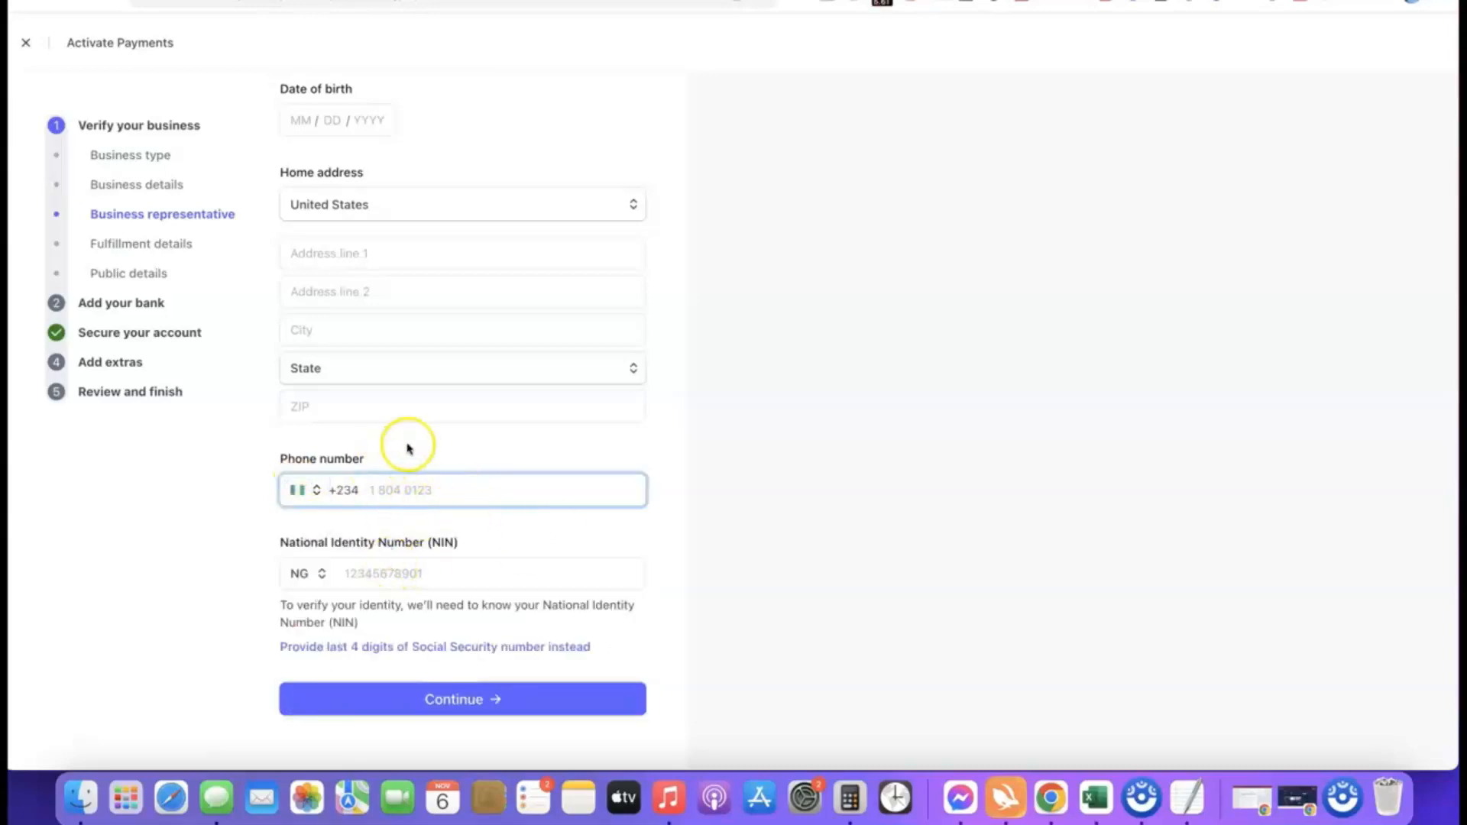
scroll(495, 354, up, 3)
scroll(522, 342, down, 3)
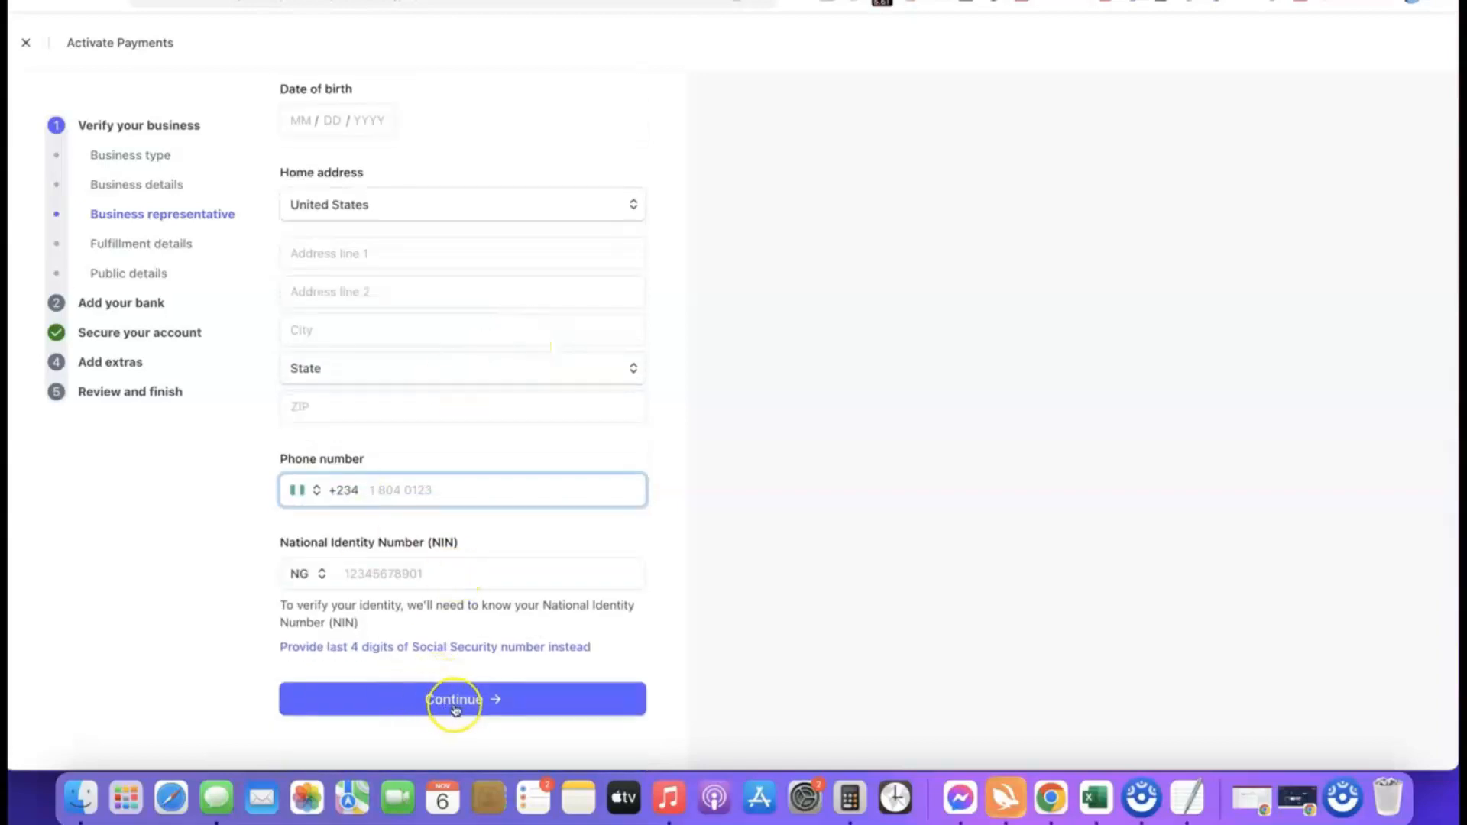
scroll(481, 541, up, 3)
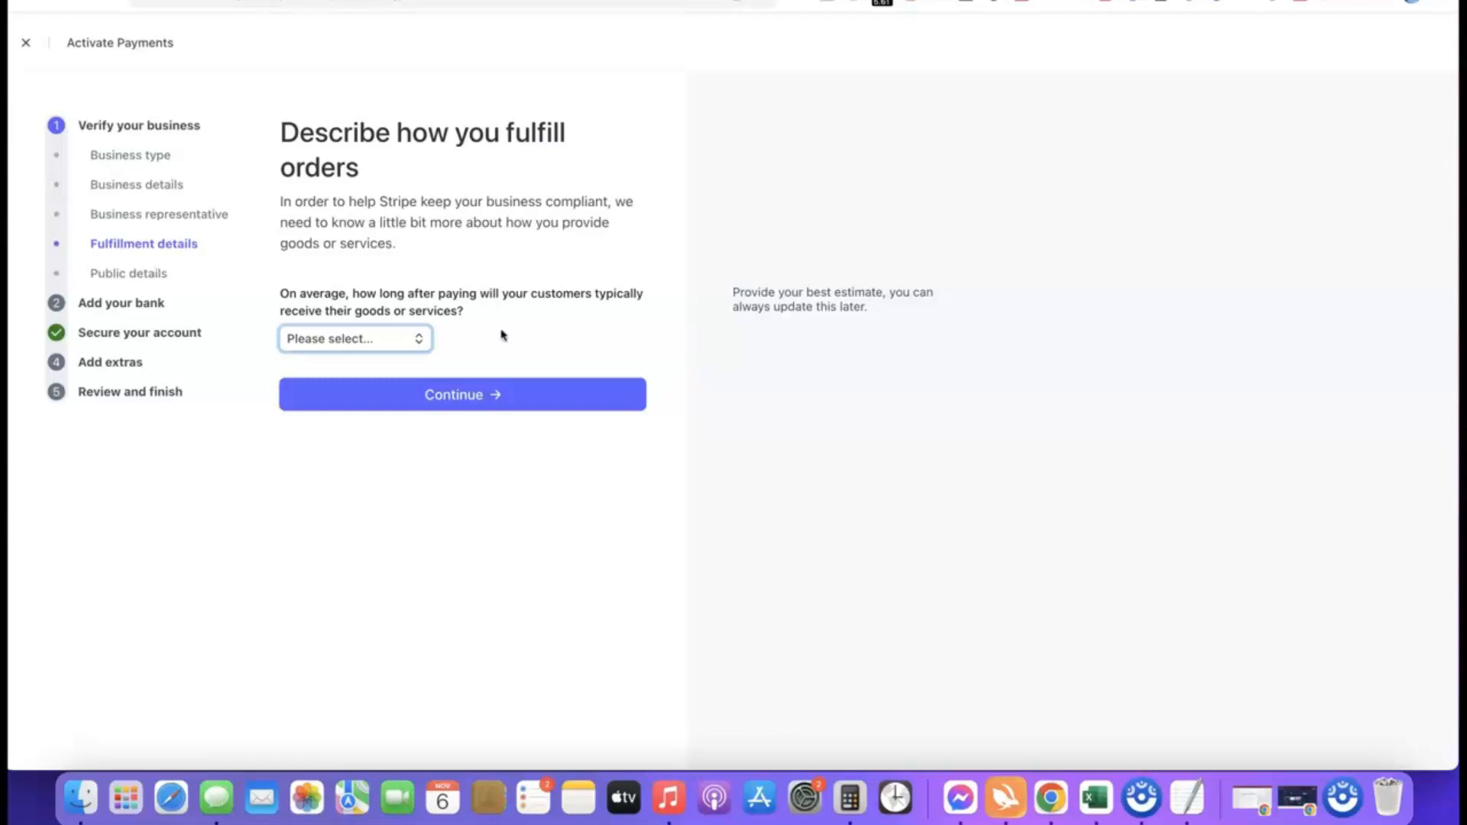
Step: Set the average time for customers to receive their goods or services to Within one day, and submit the fulfillment details
click(385, 344)
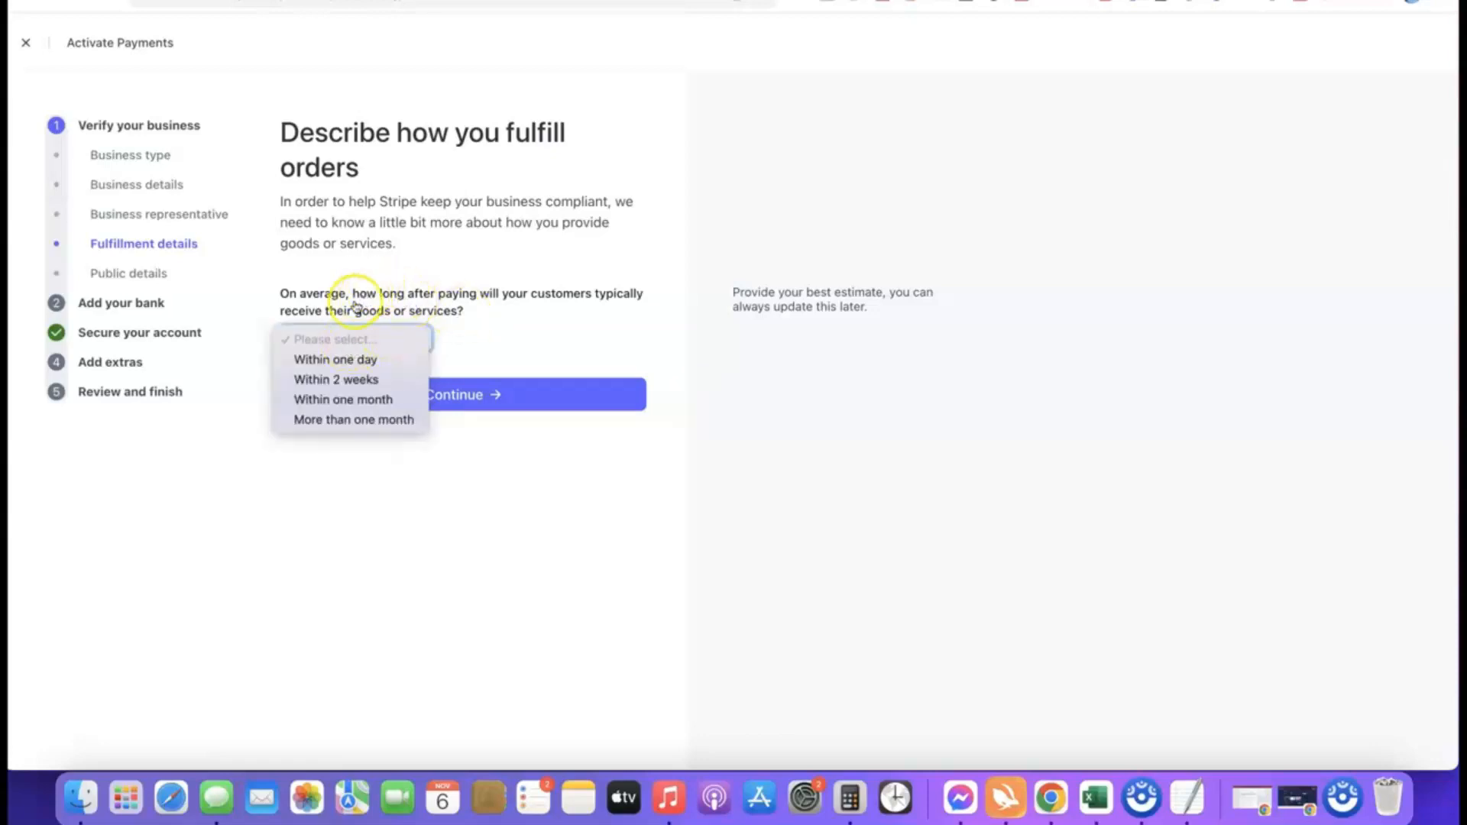
click(357, 384)
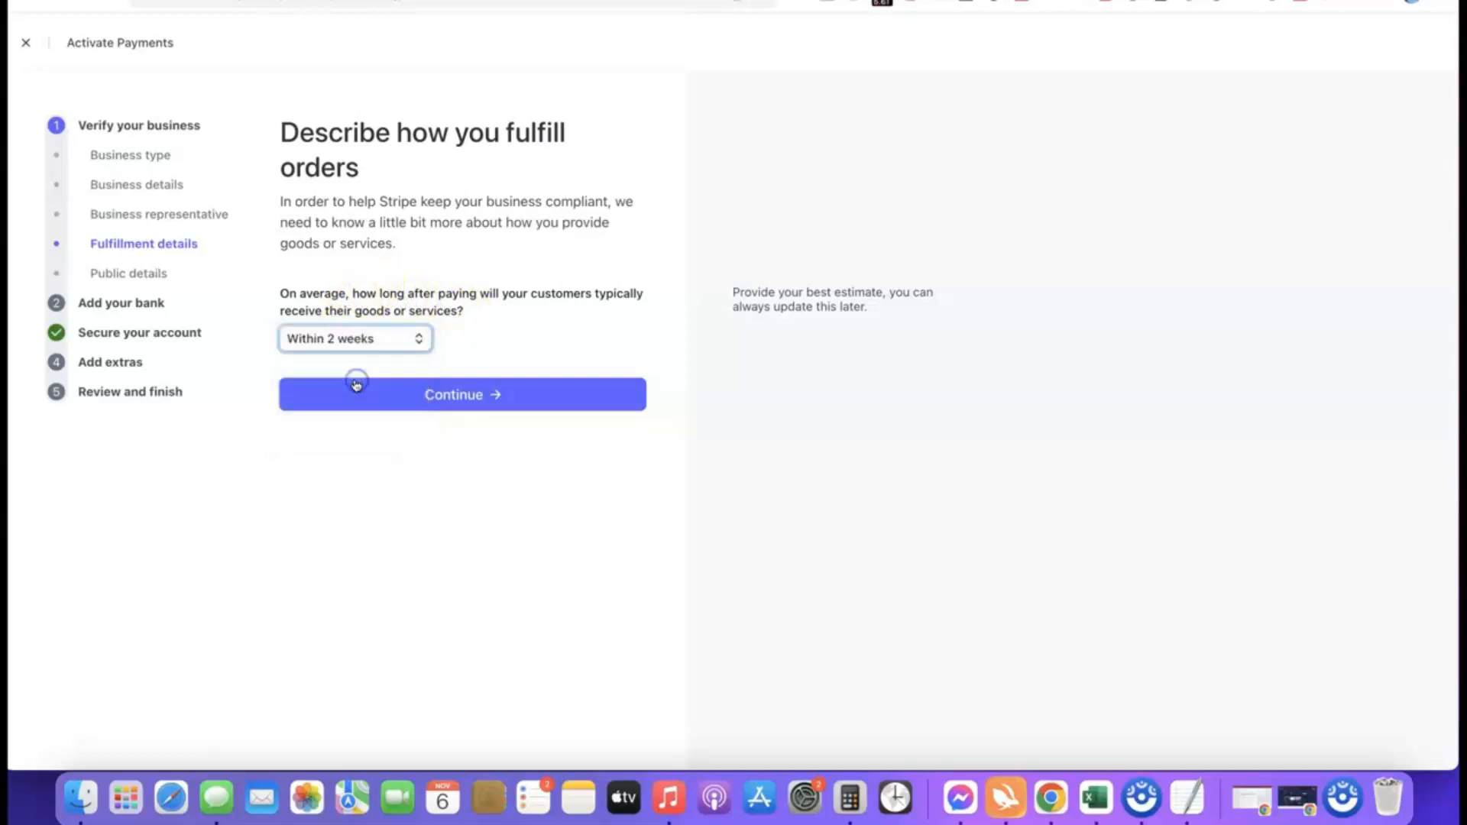
click(382, 341)
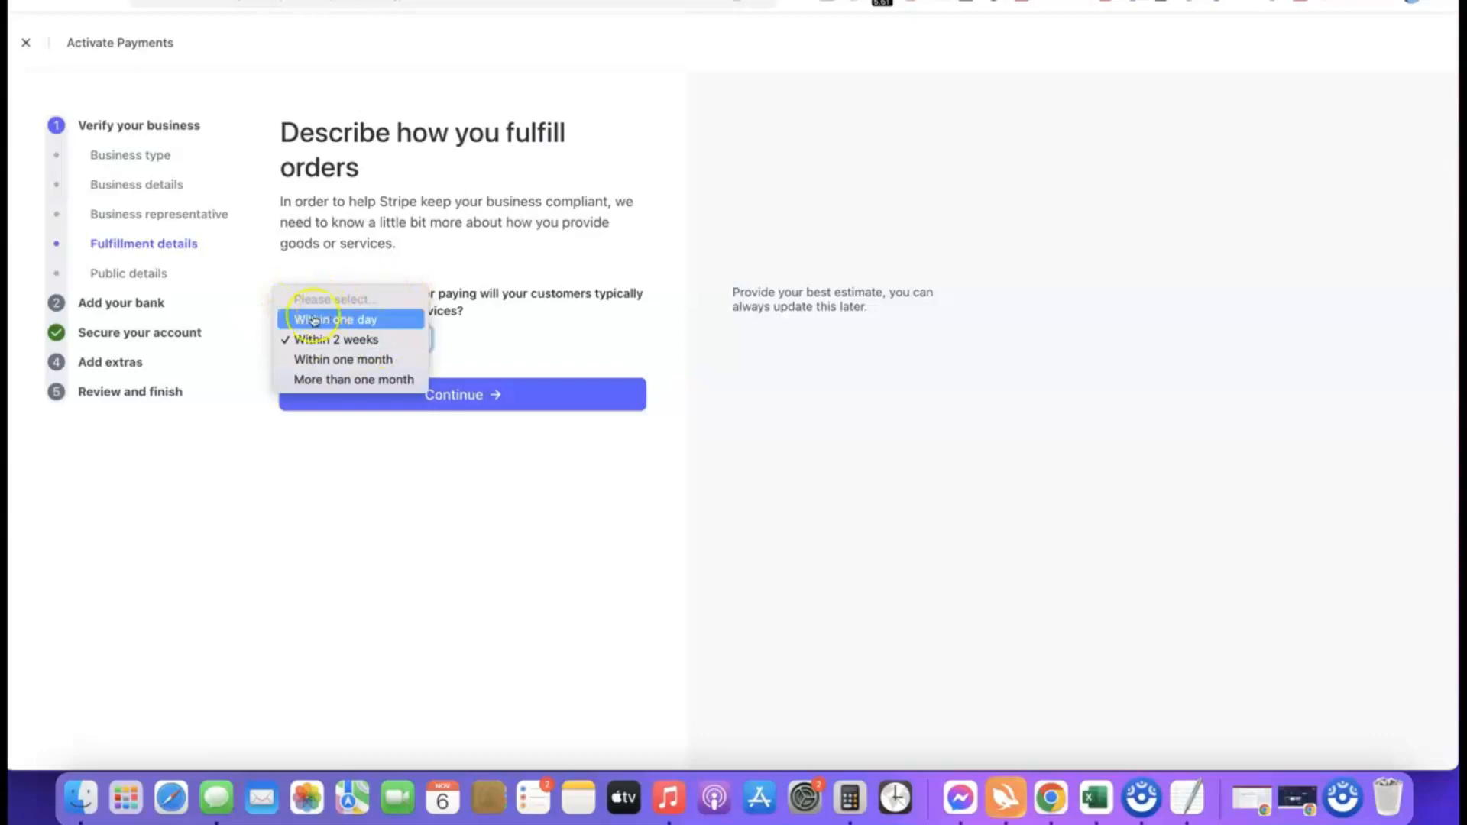
click(342, 320)
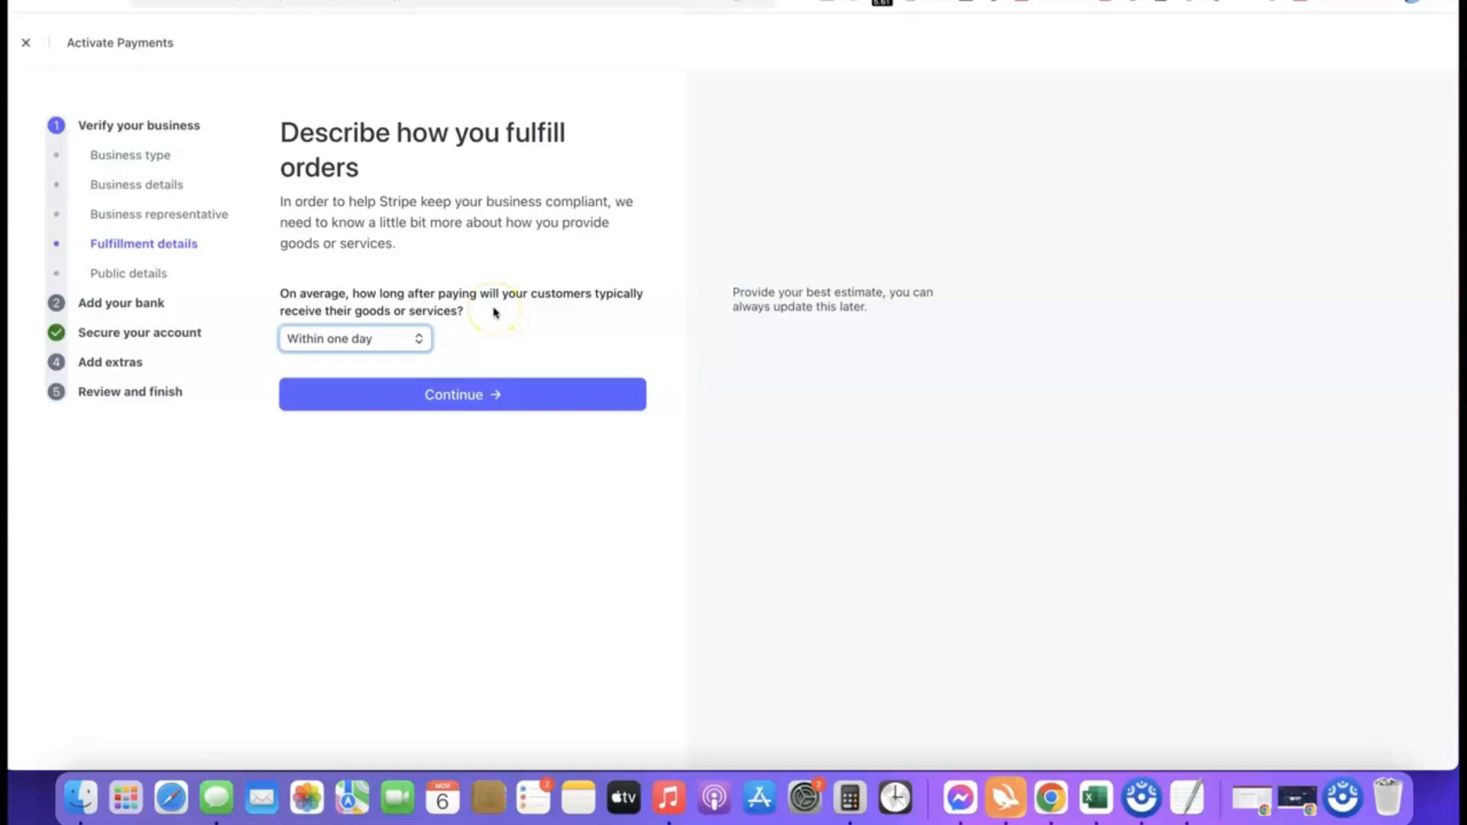
click(456, 397)
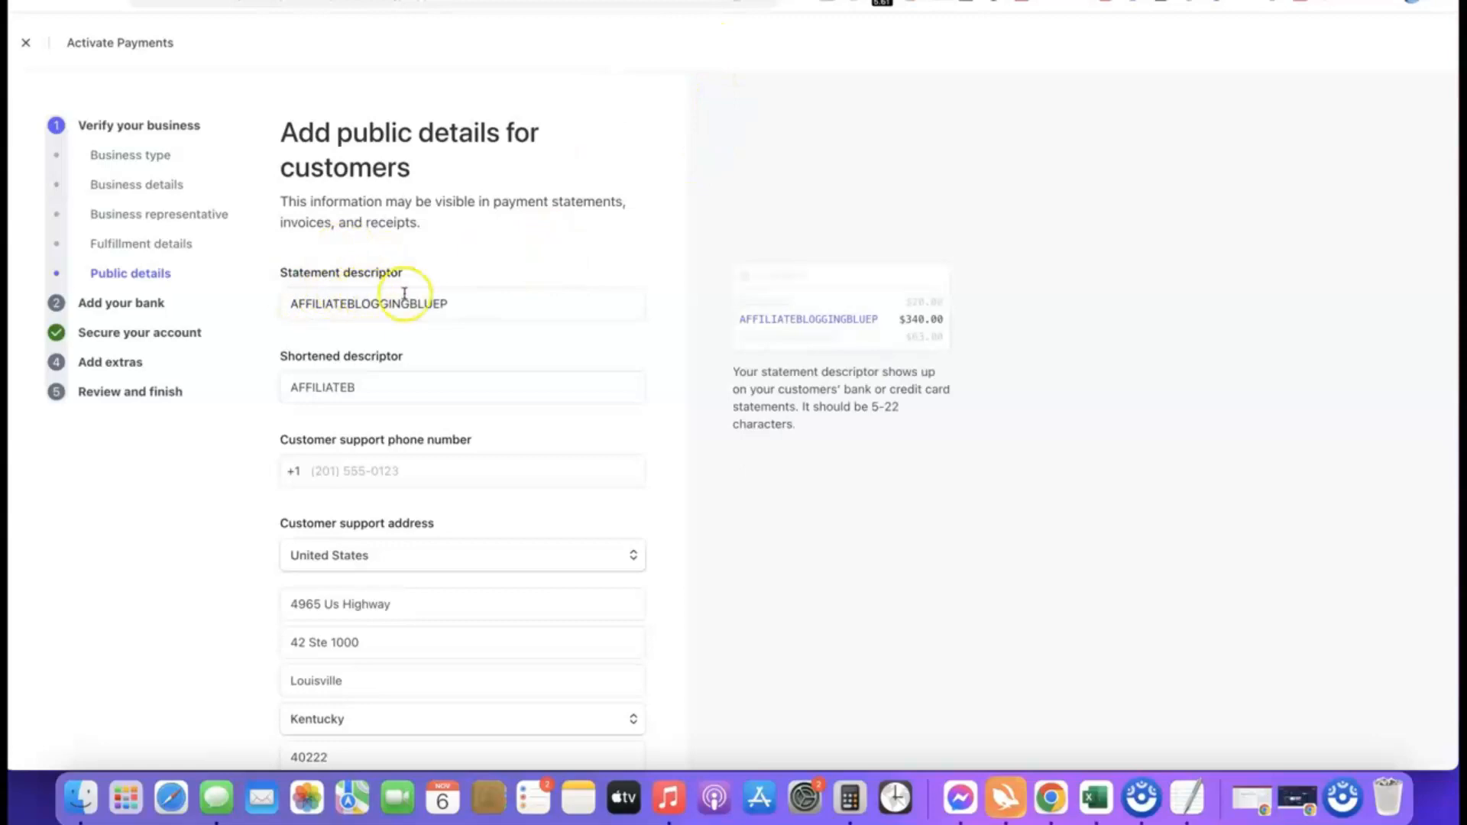
Step: Review the statement descriptor, shortened descriptor and customer support contact fields, and submit the public details
click(770, 322)
click(403, 395)
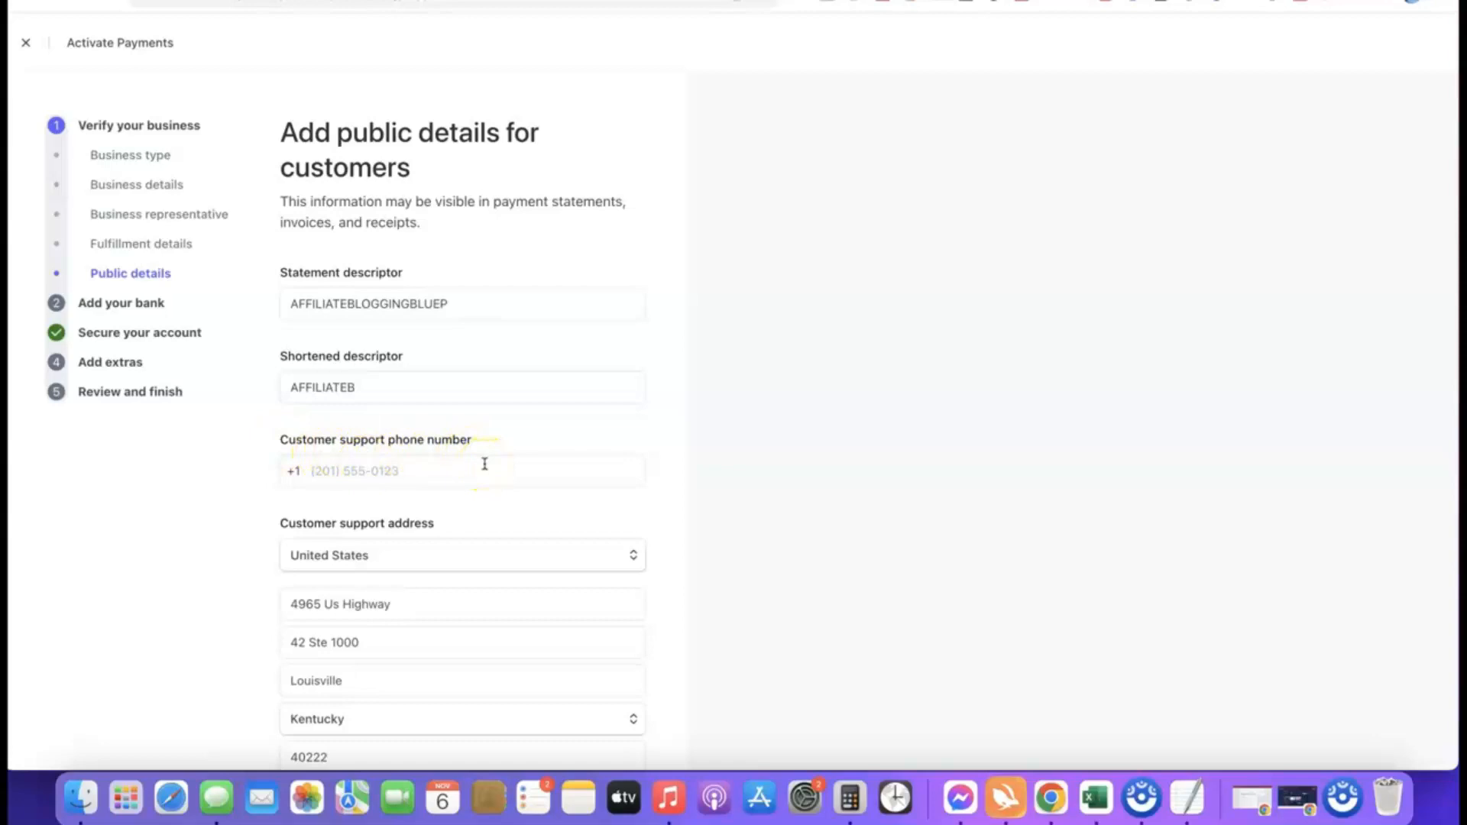
click(370, 304)
scroll(370, 315, down, 3)
click(433, 429)
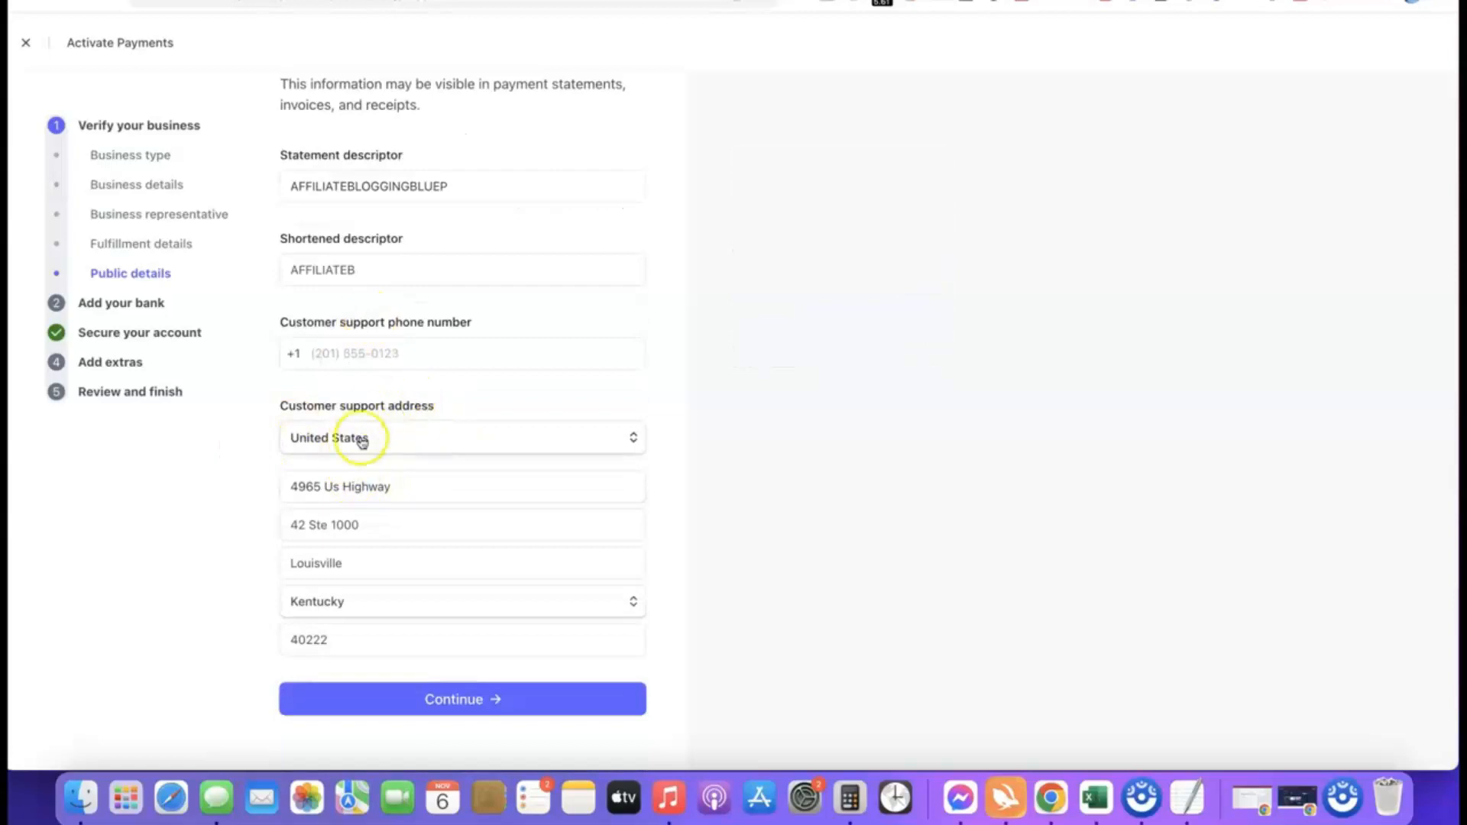
scroll(391, 454, up, 3)
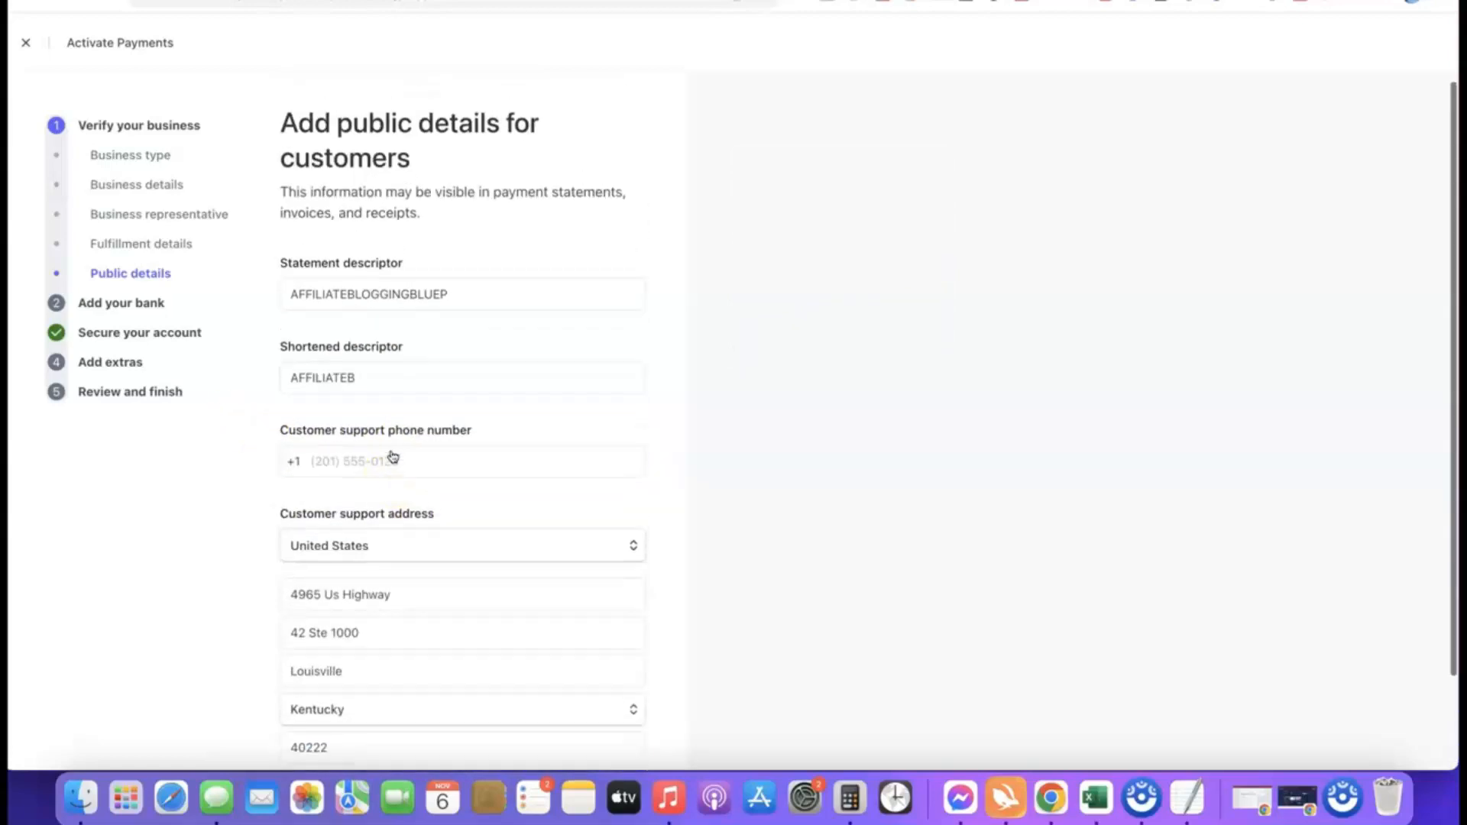
click(405, 300)
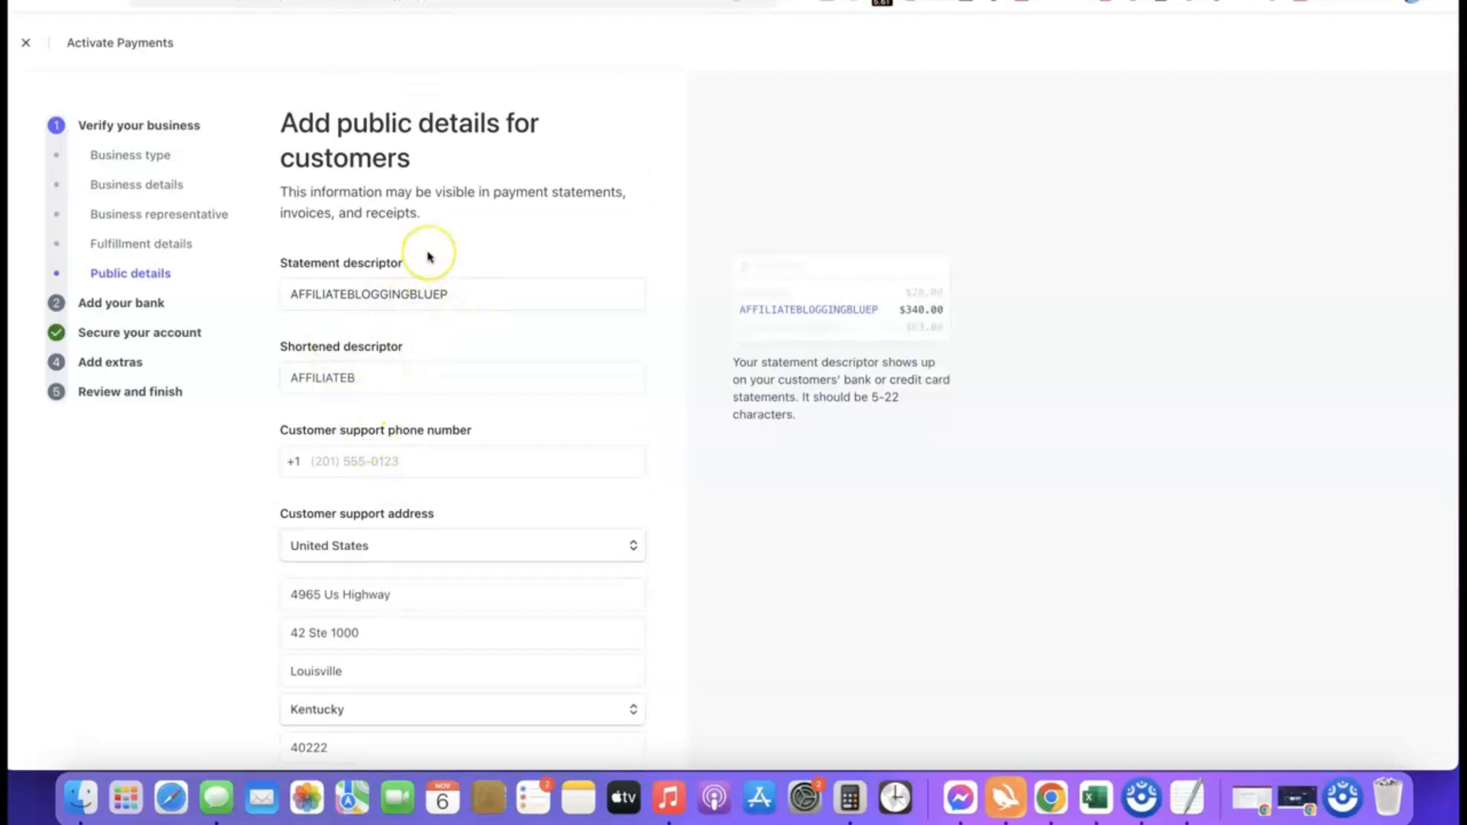
scroll(428, 256, down, 3)
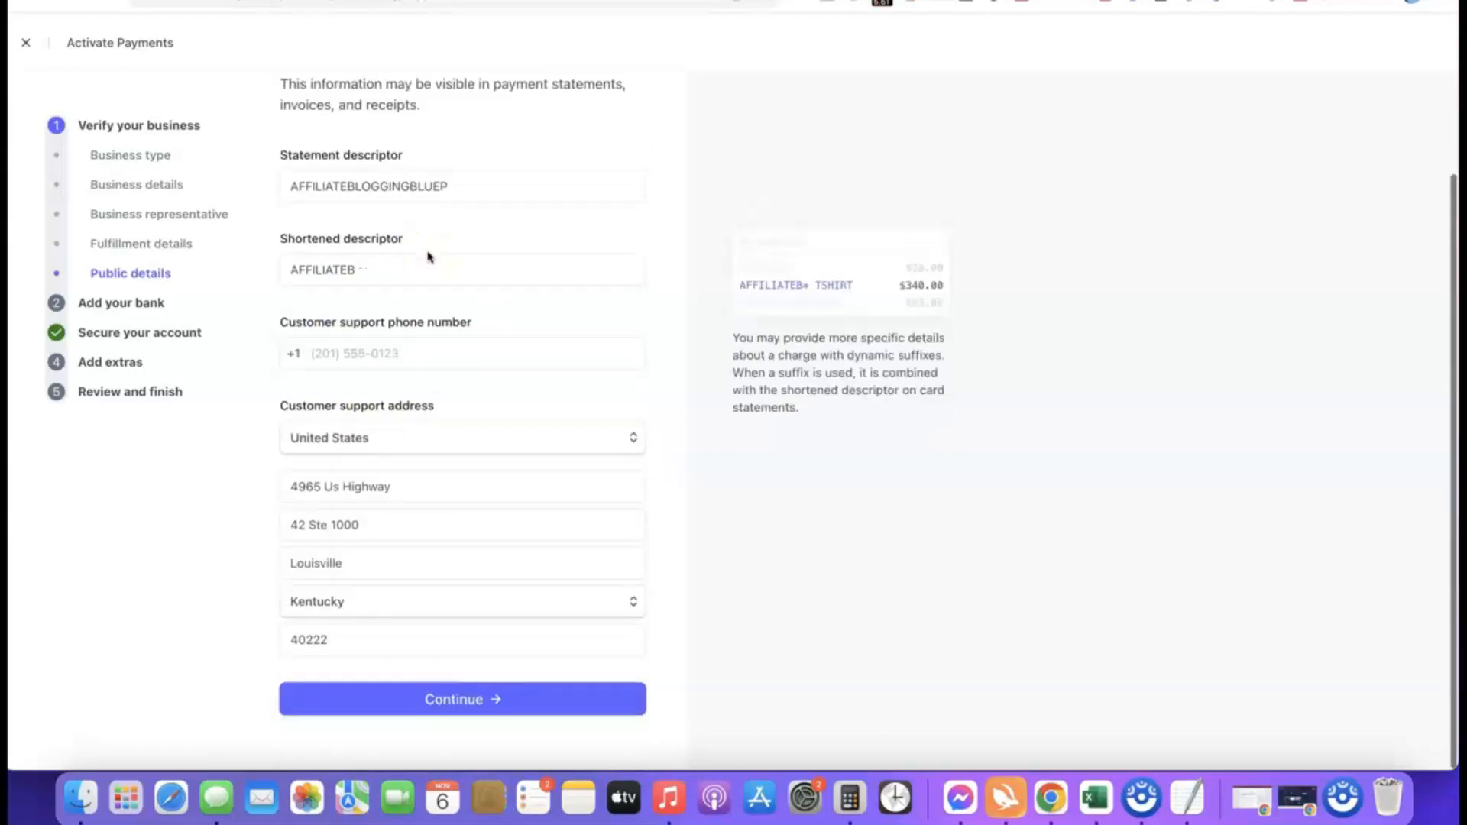
click(430, 711)
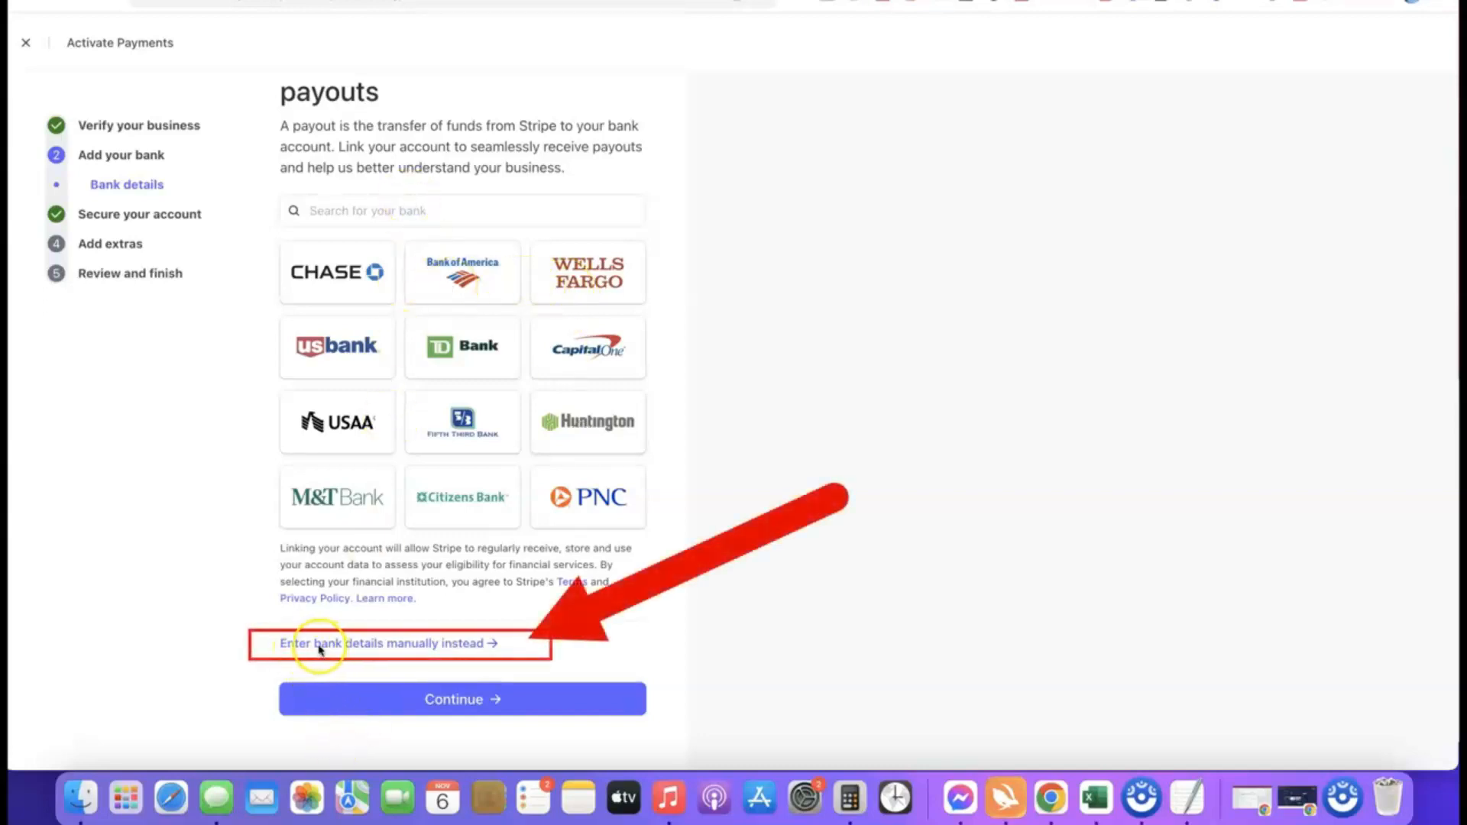
Step: Add the payout bank manually with its routing number and confirmed account number, save it and continue
click(429, 646)
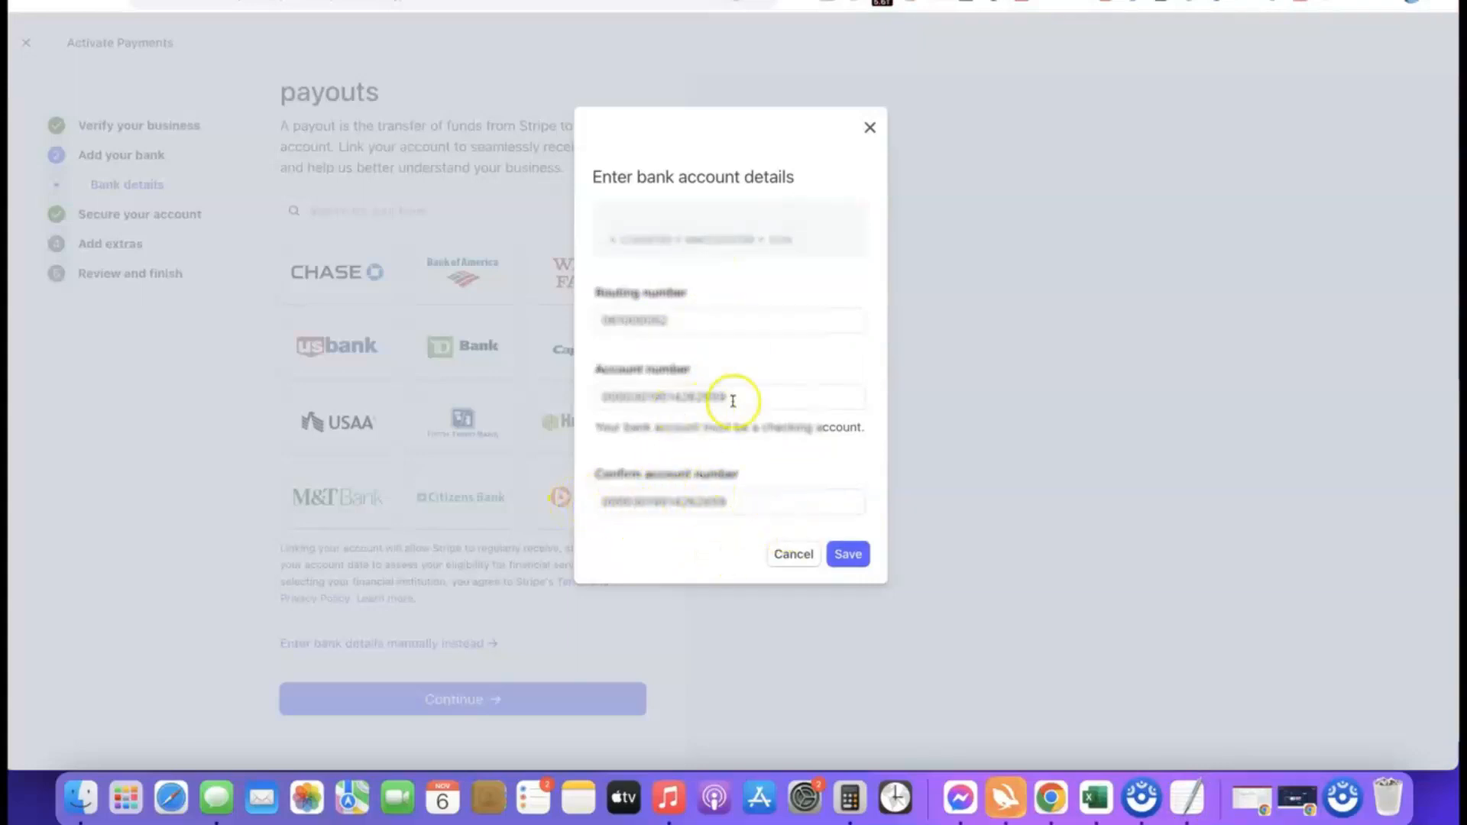
click(853, 554)
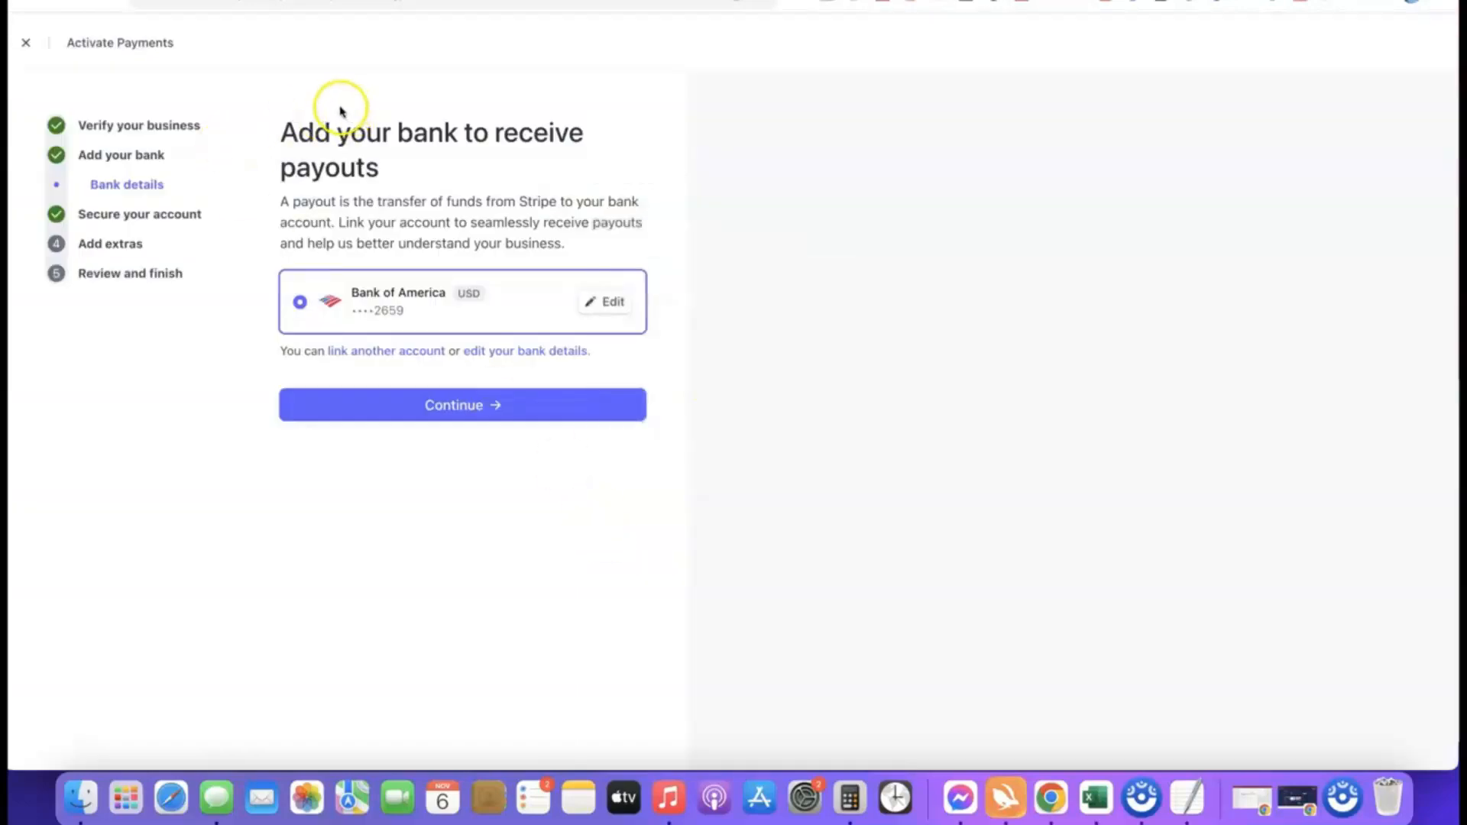
click(459, 405)
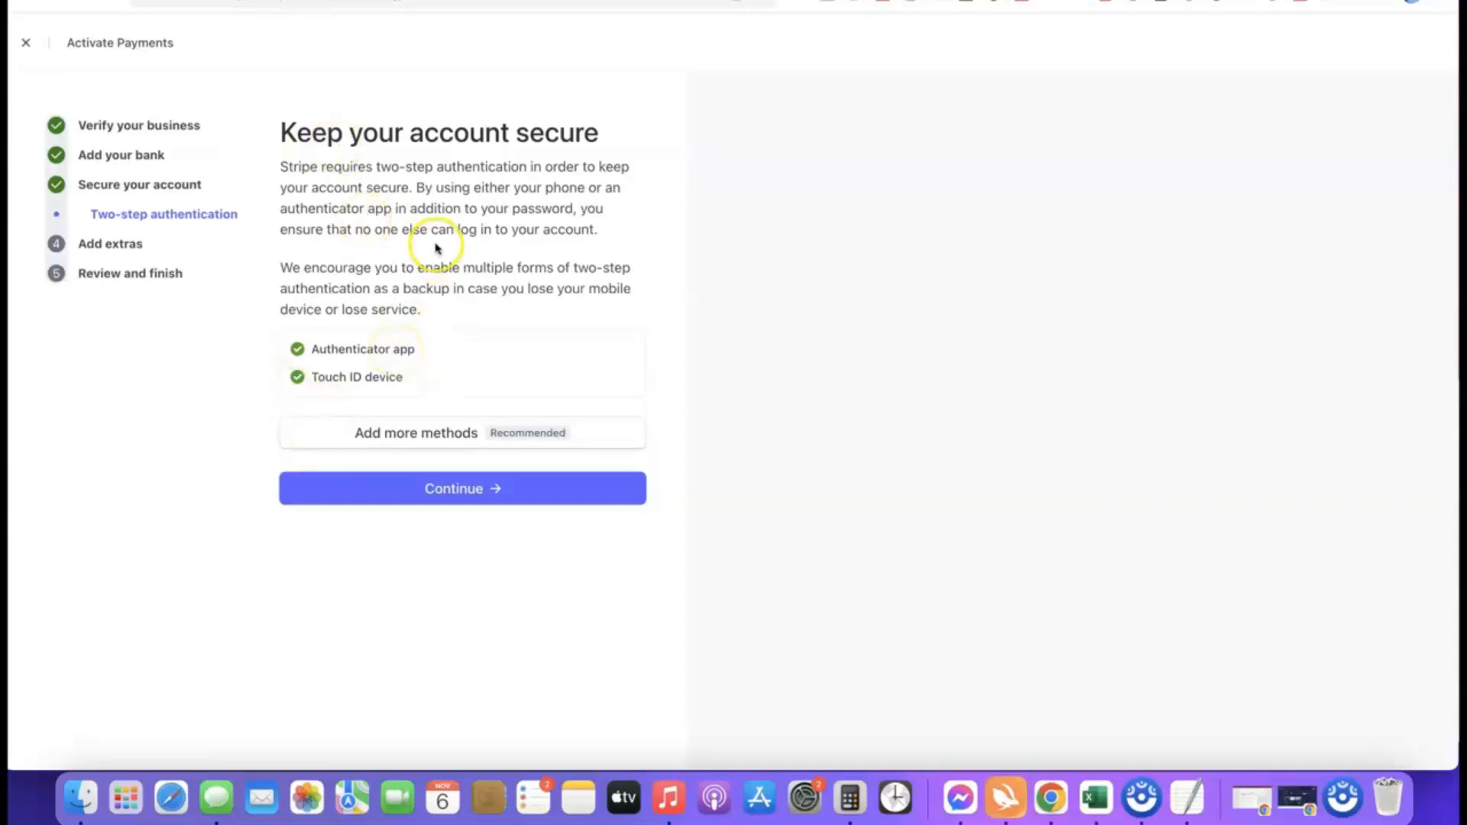
Step: Continue with the existing two-step authentication methods, and decline the optional sales tax calculation and climate contribution
click(467, 494)
scroll(507, 245, down, 1)
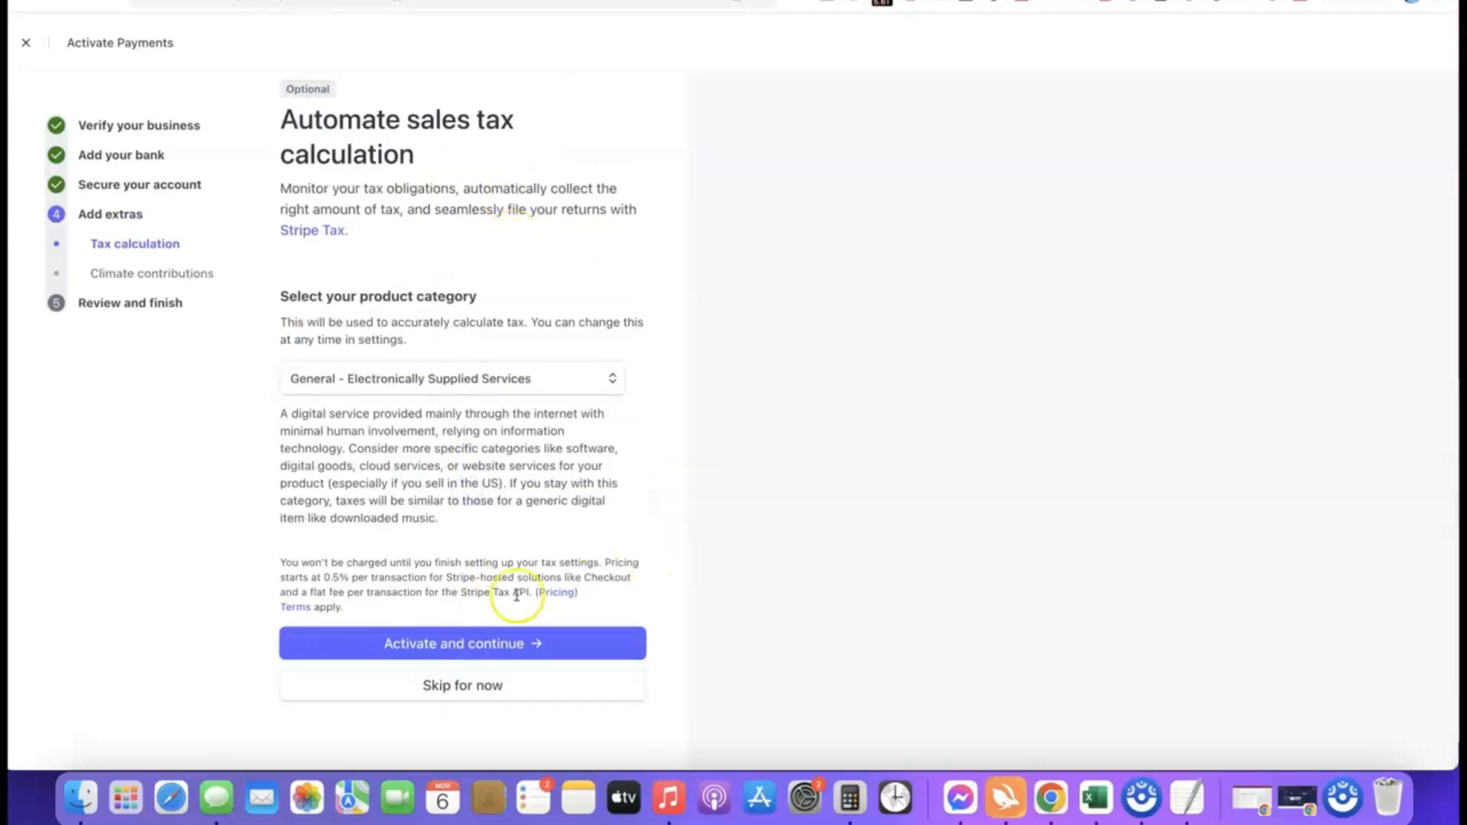
click(456, 692)
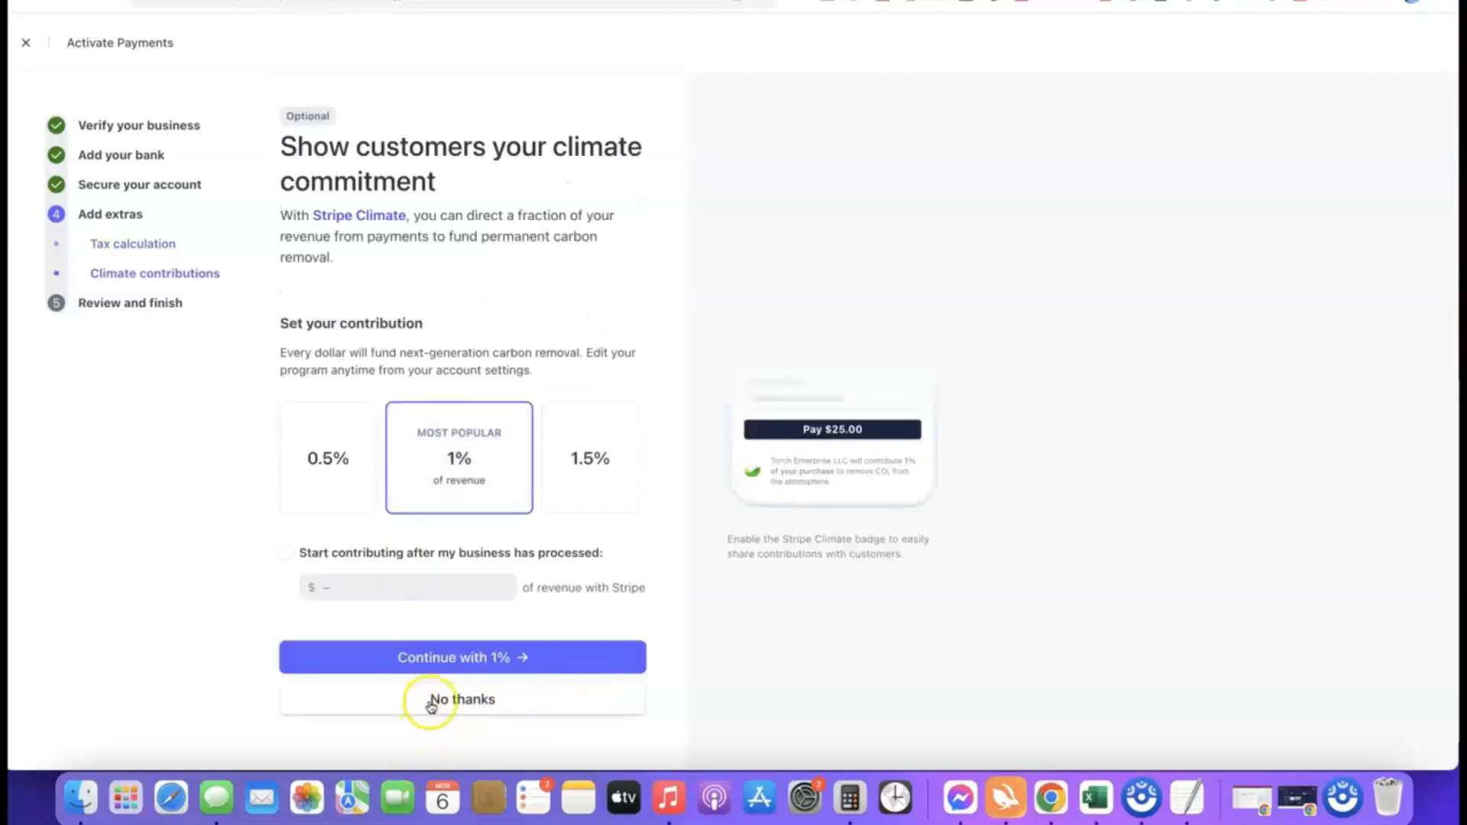
click(492, 699)
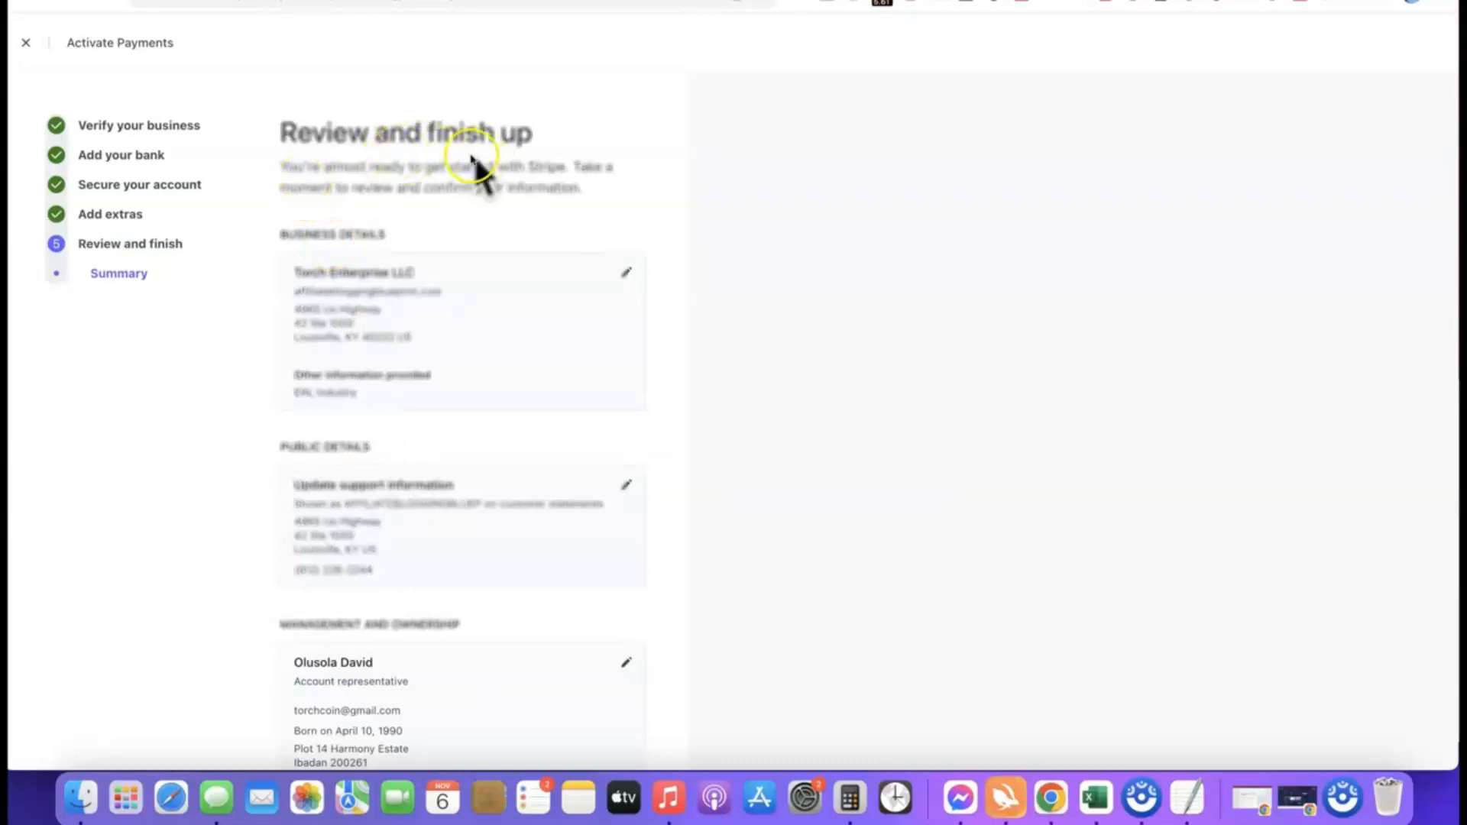
Step: Review the summary of the business, public, ownership and payout details, and agree and submit the activation form
scroll(420, 115, down, 5)
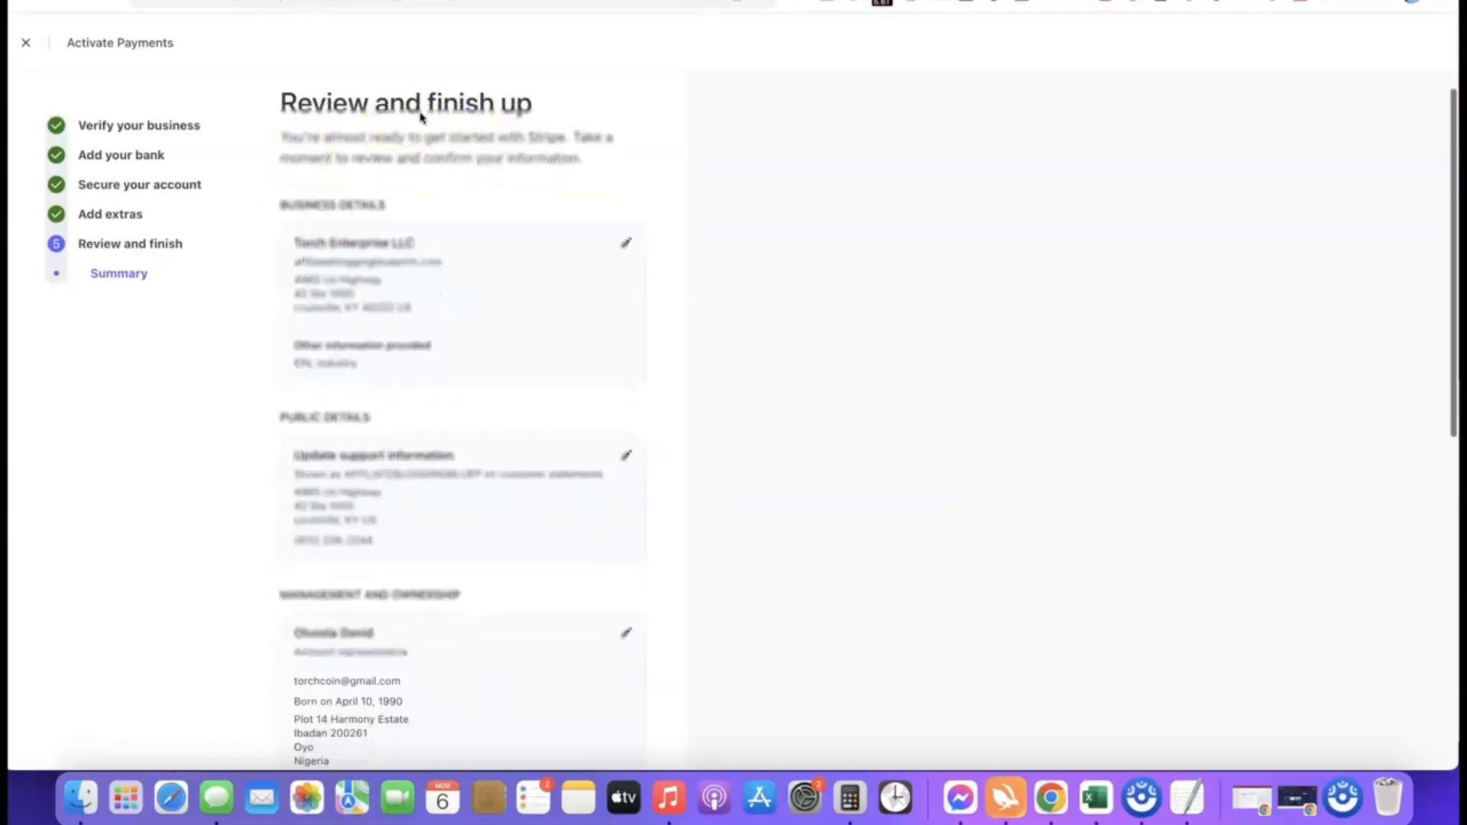
scroll(393, 107, up, 2)
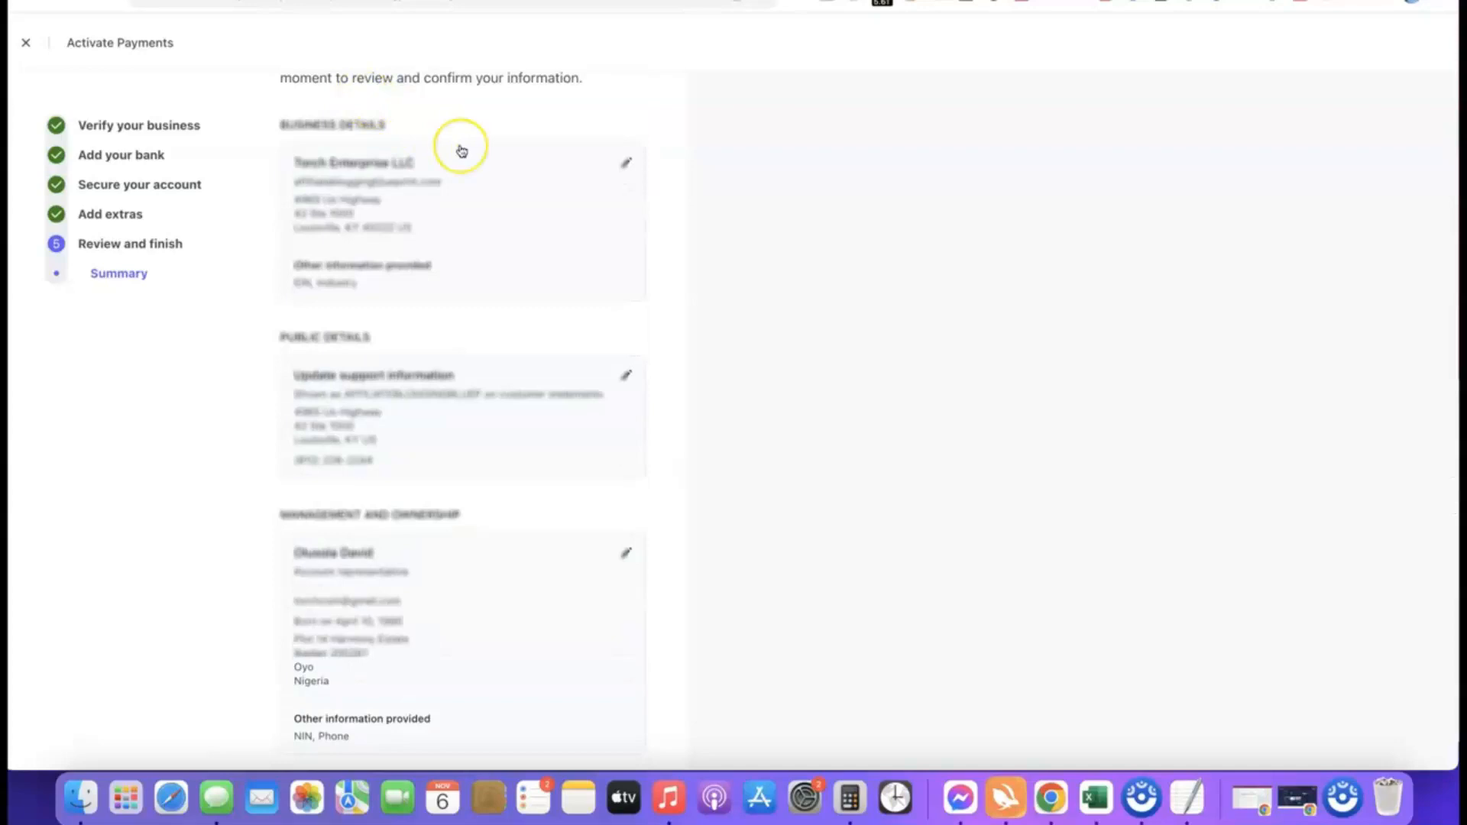
scroll(462, 150, down, 10)
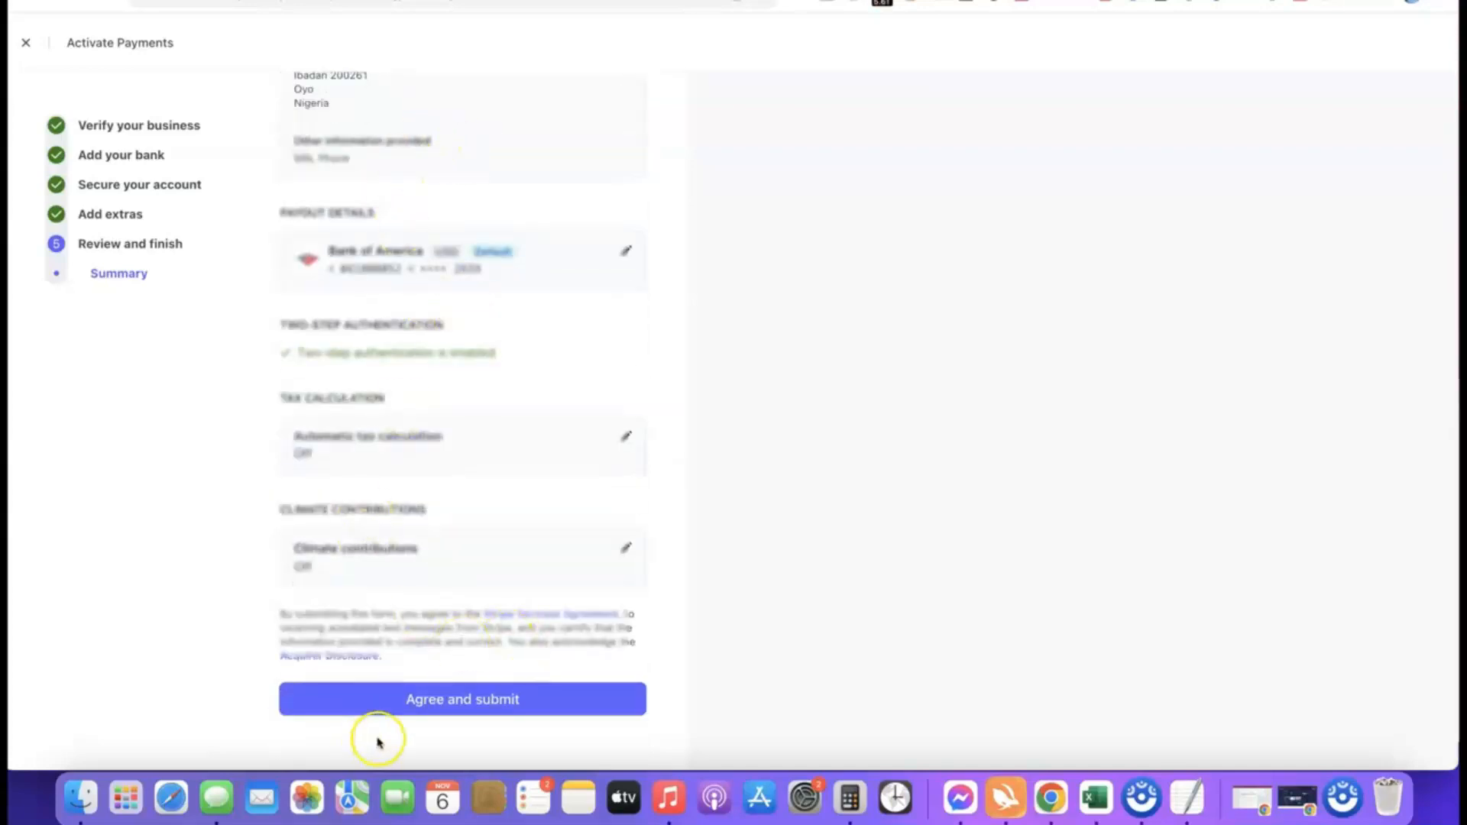
click(451, 695)
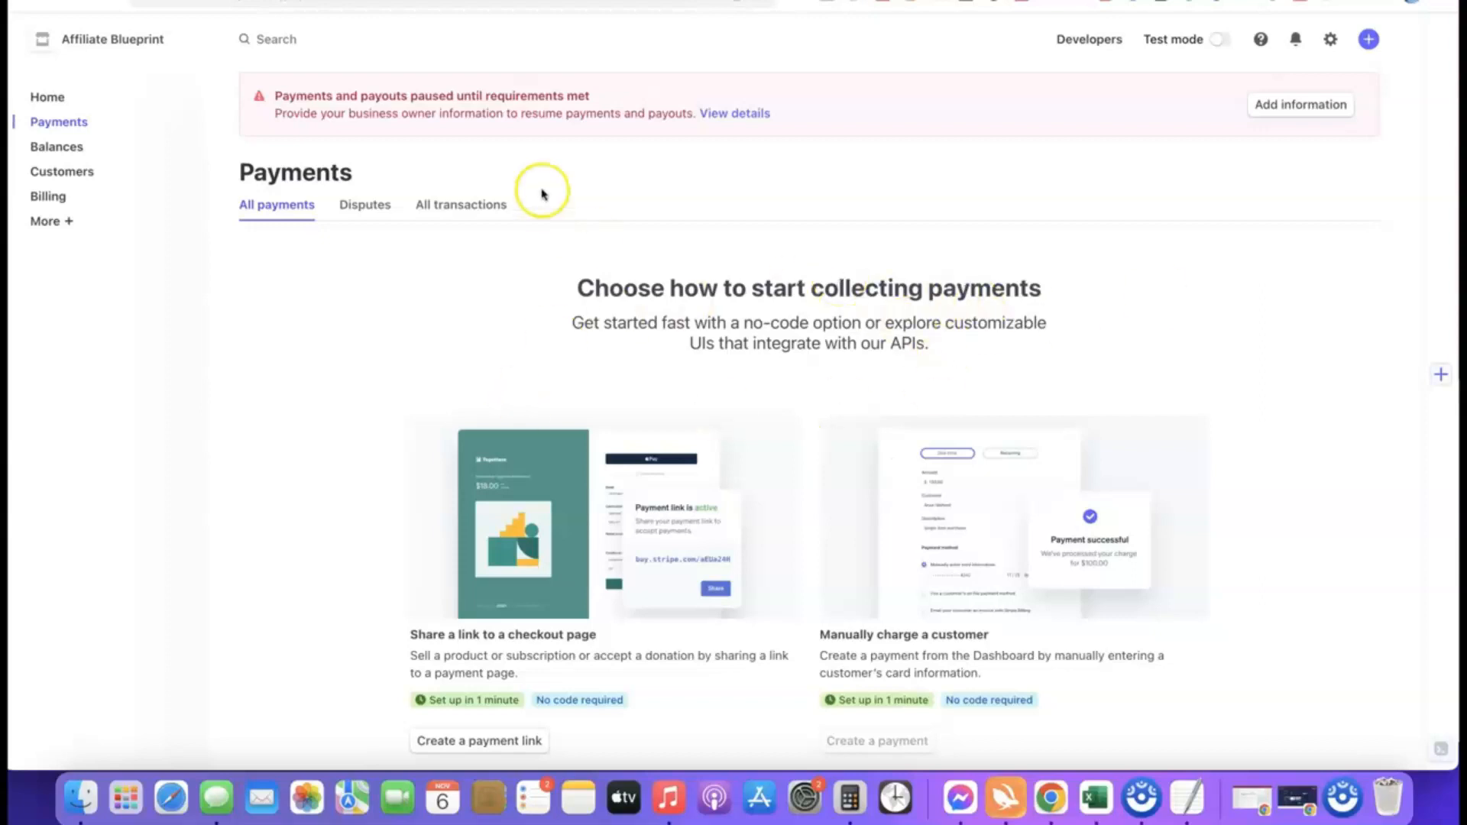
Step: Open the missing business owner requirements and start updating the account representative under Management and Ownership
click(1271, 104)
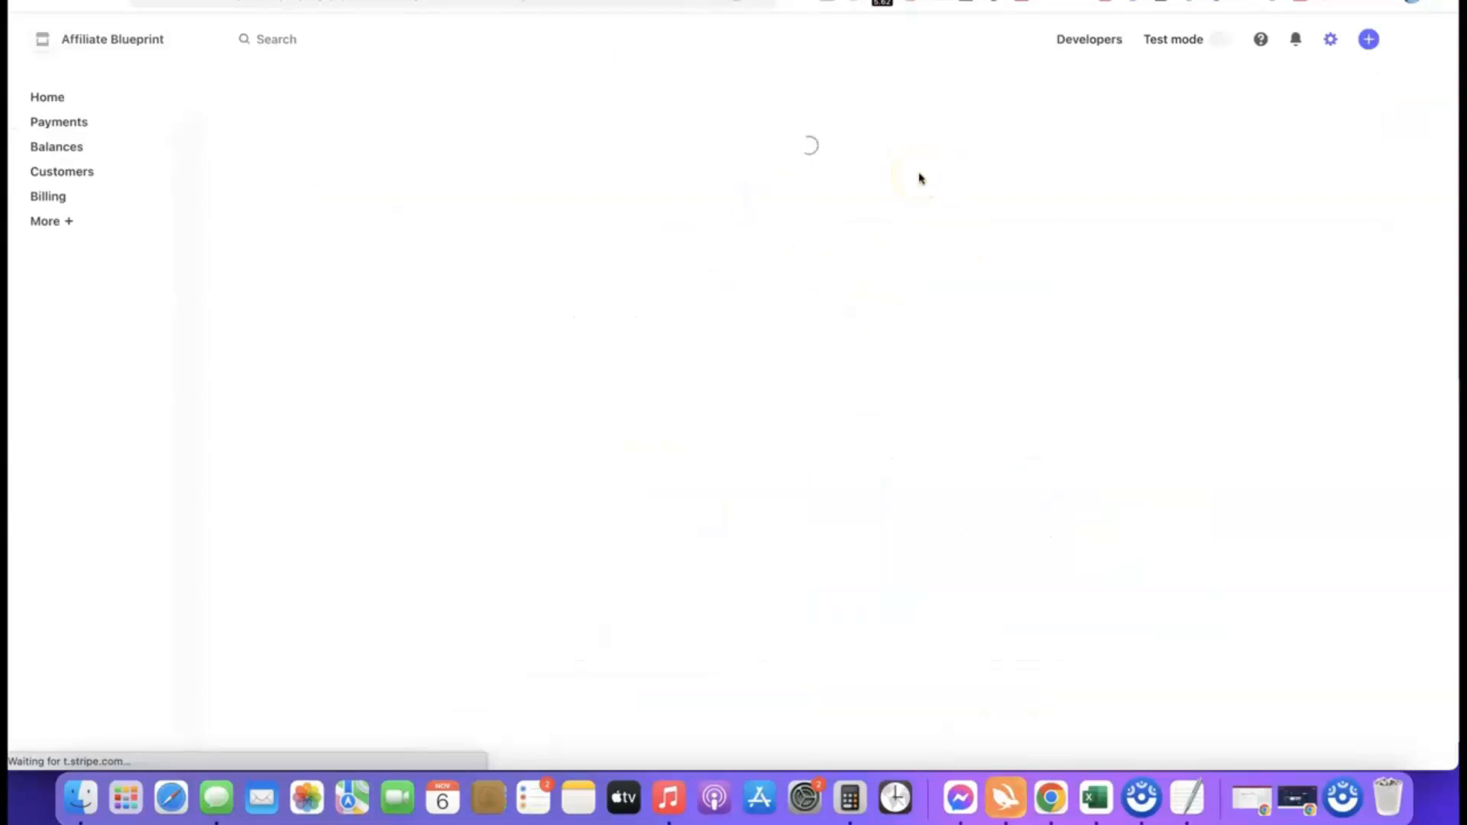
scroll(747, 206, down, 2)
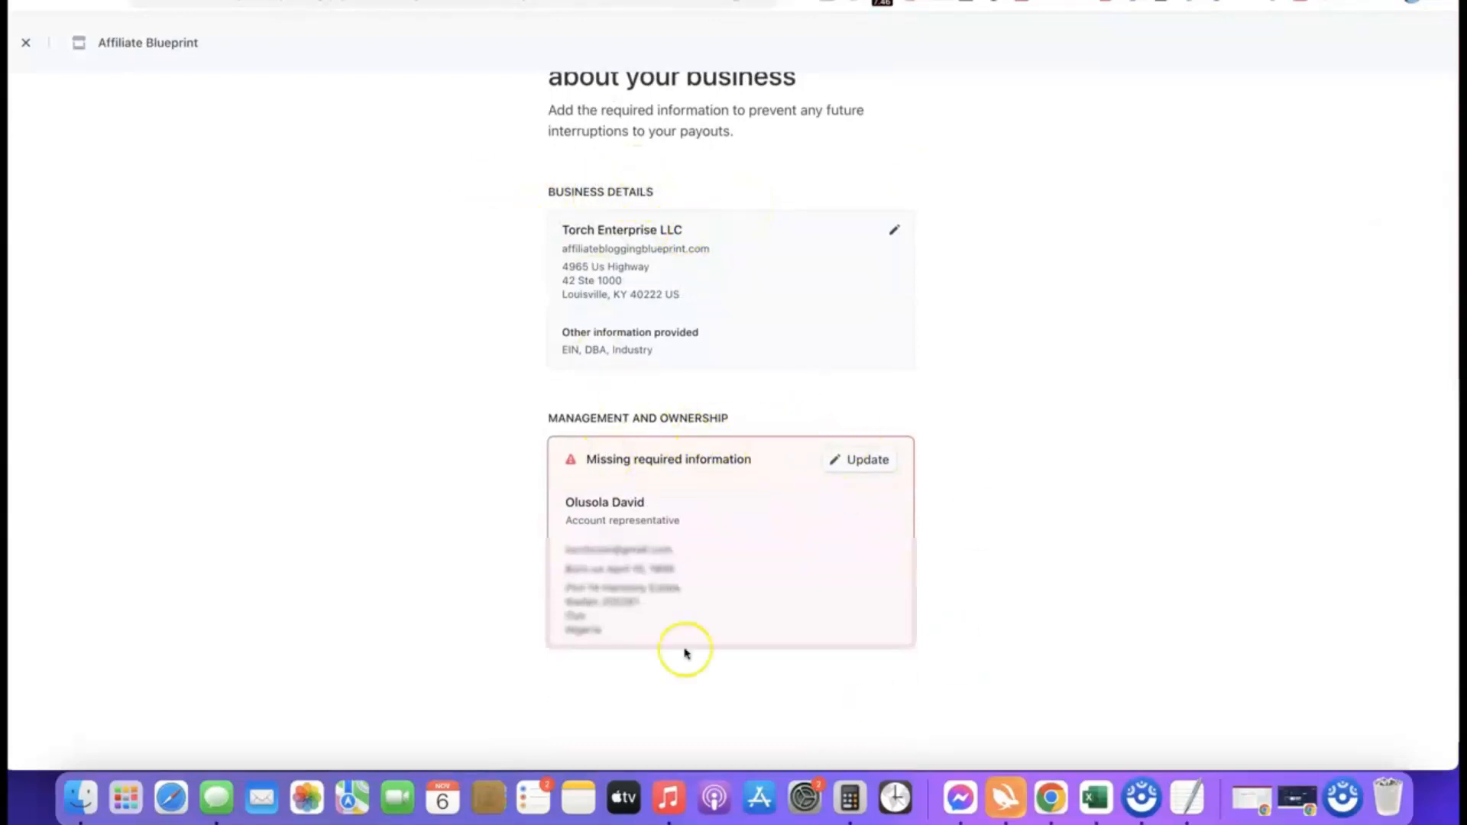
scroll(994, 422, down, 1)
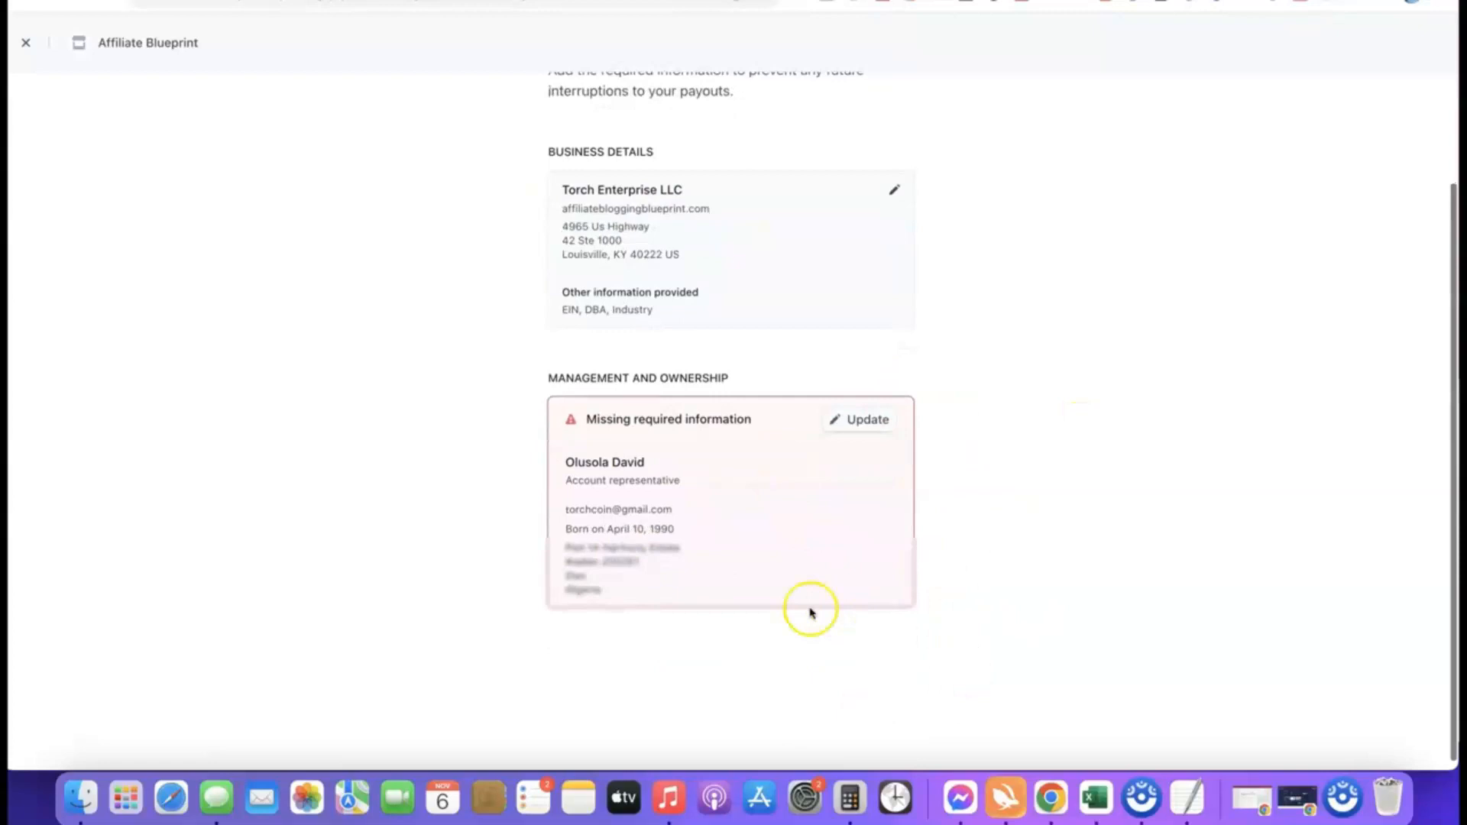
click(863, 418)
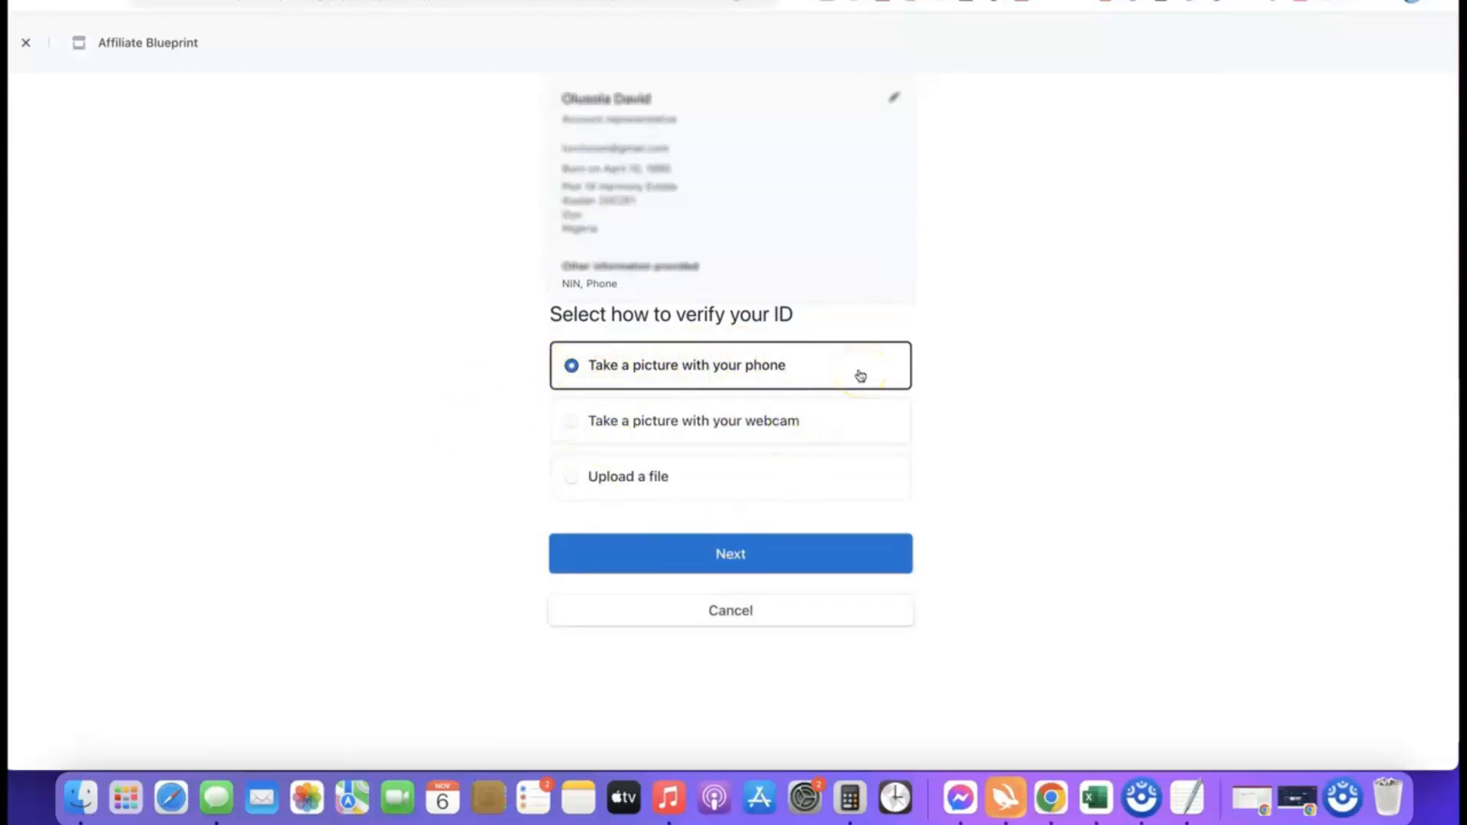
Step: Choose ID verification by file upload with a driver's license, and submit the Drivers License image as the front
click(583, 478)
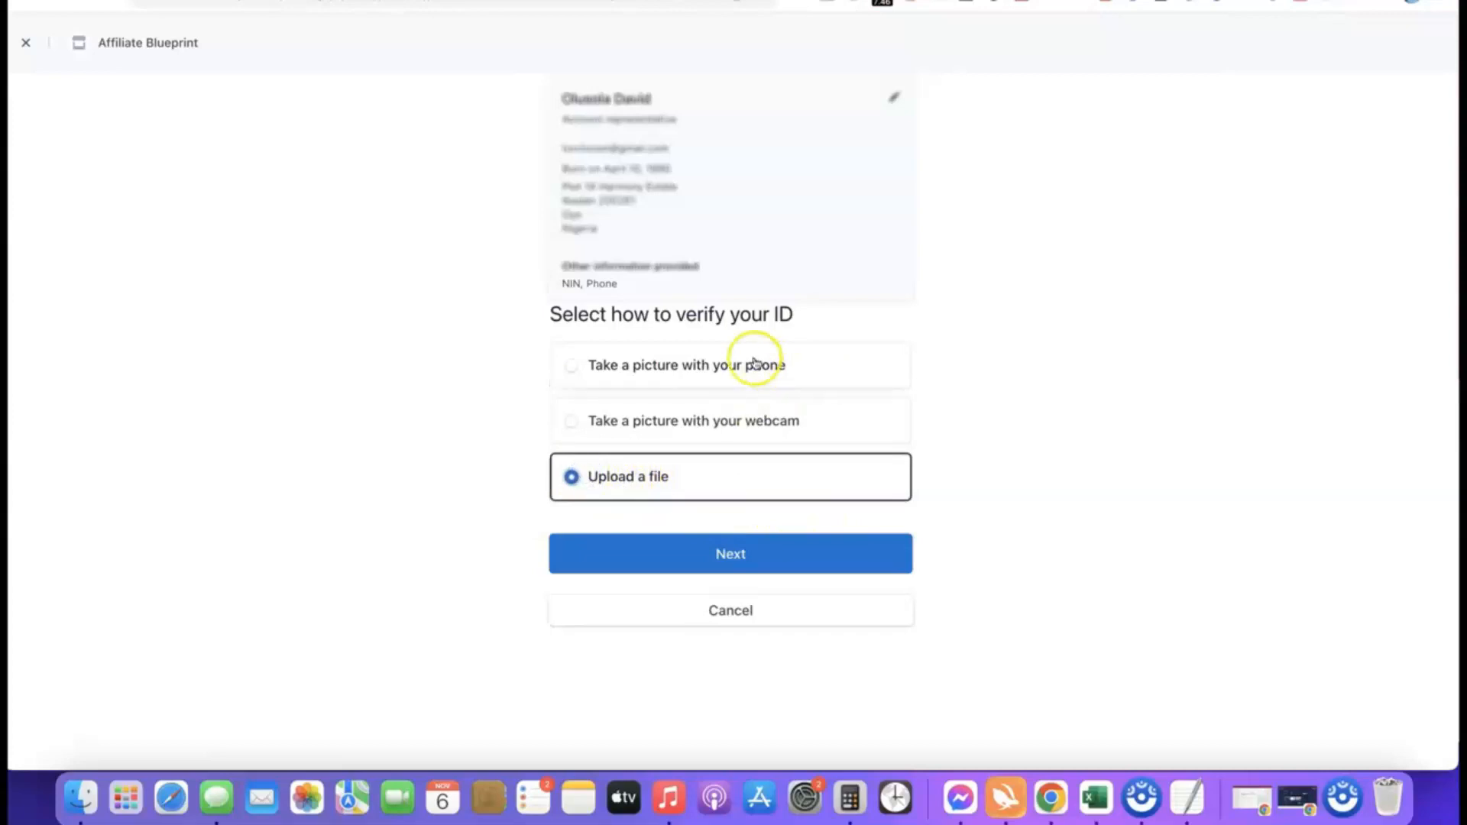
click(718, 560)
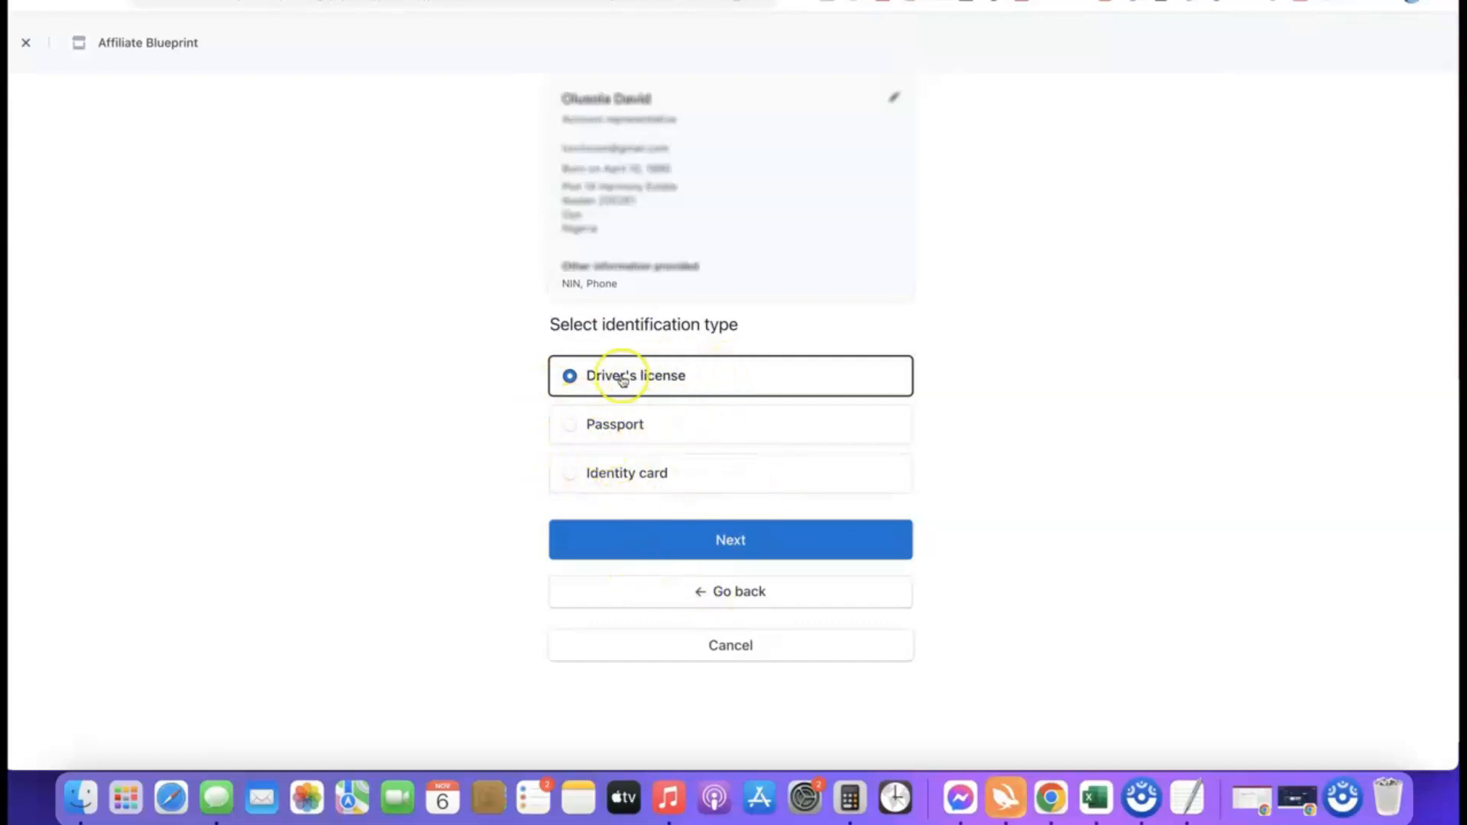
click(732, 541)
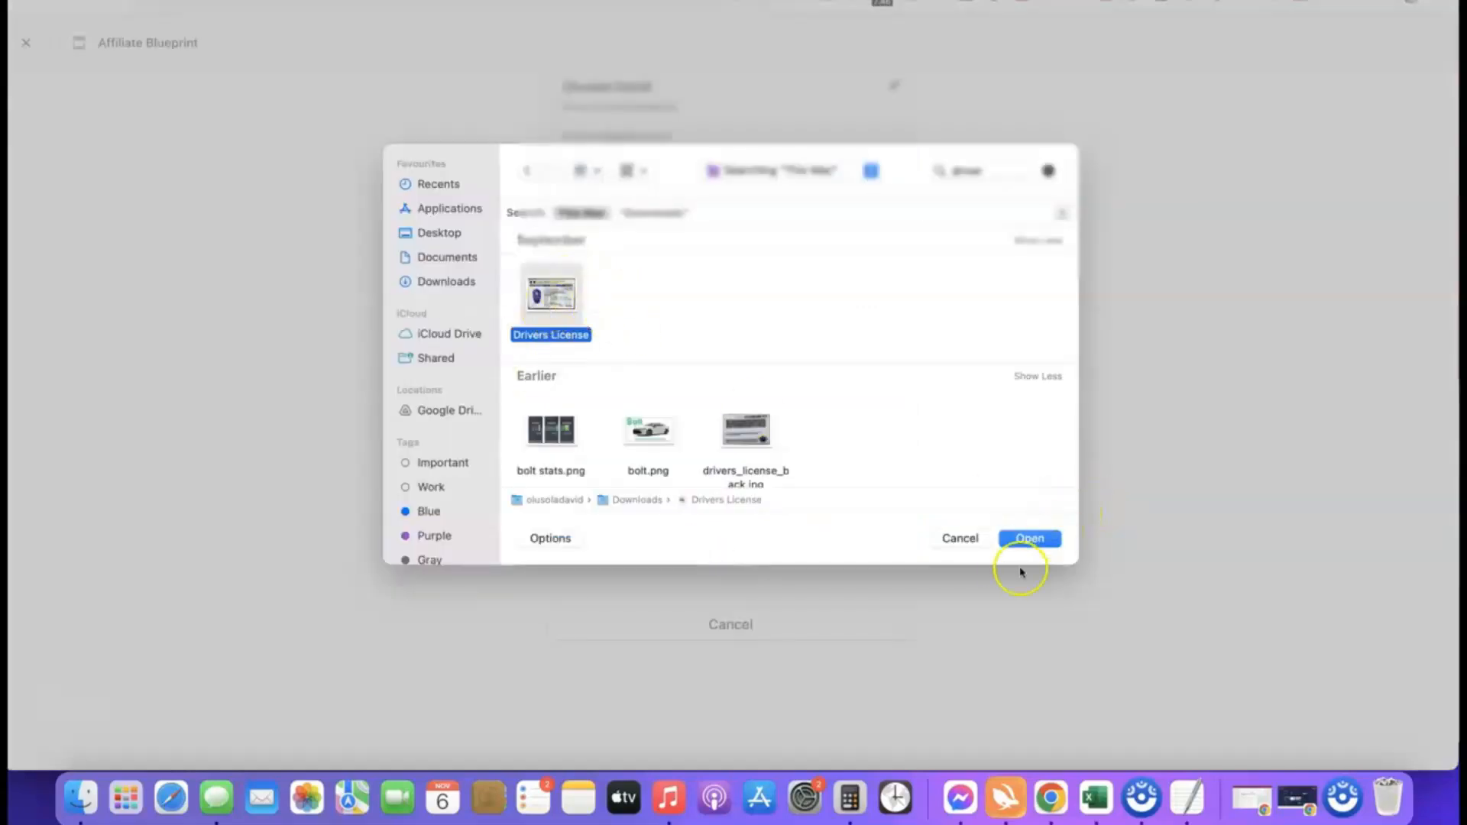
click(1029, 539)
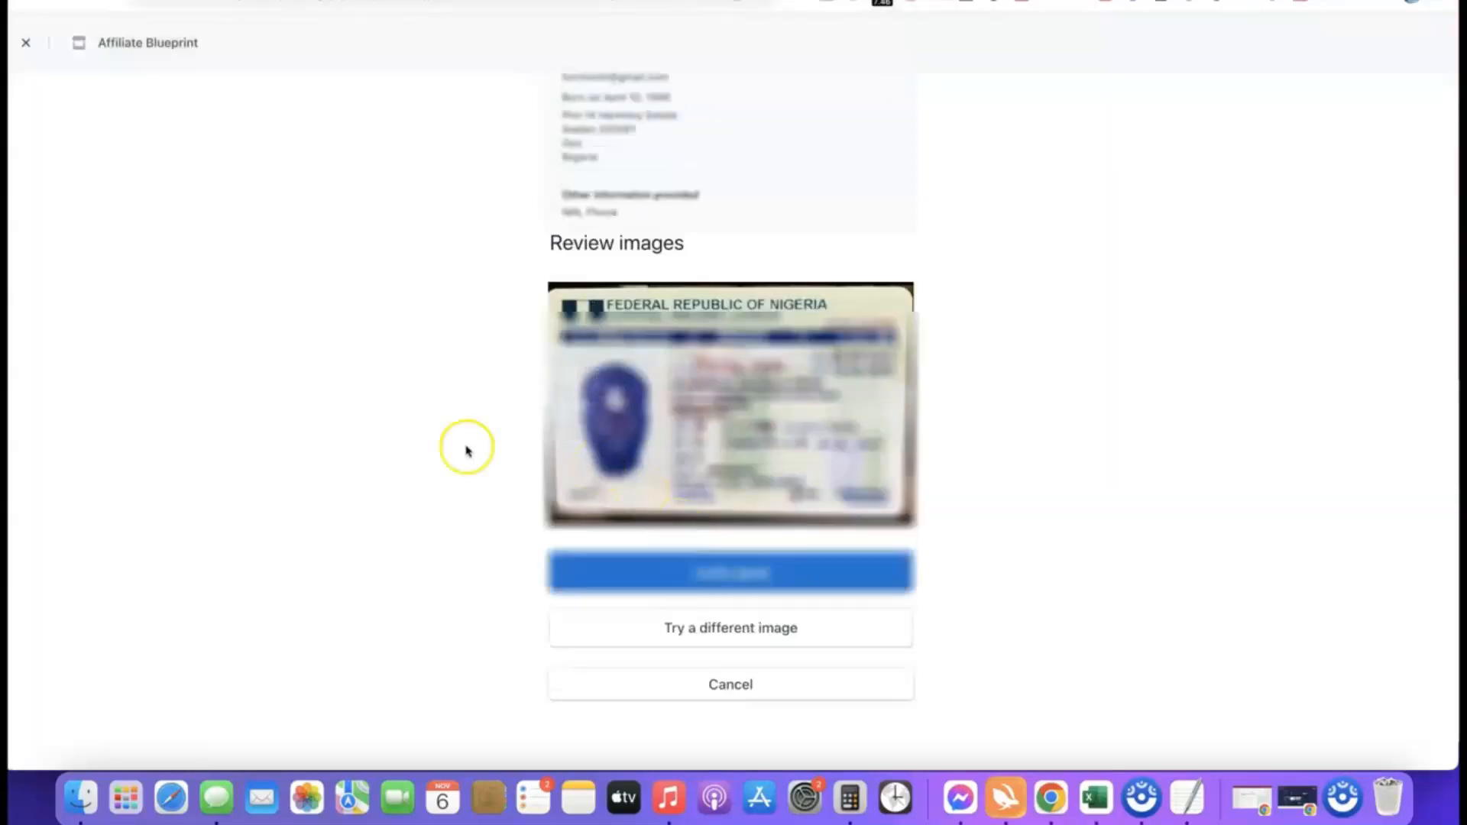
click(737, 574)
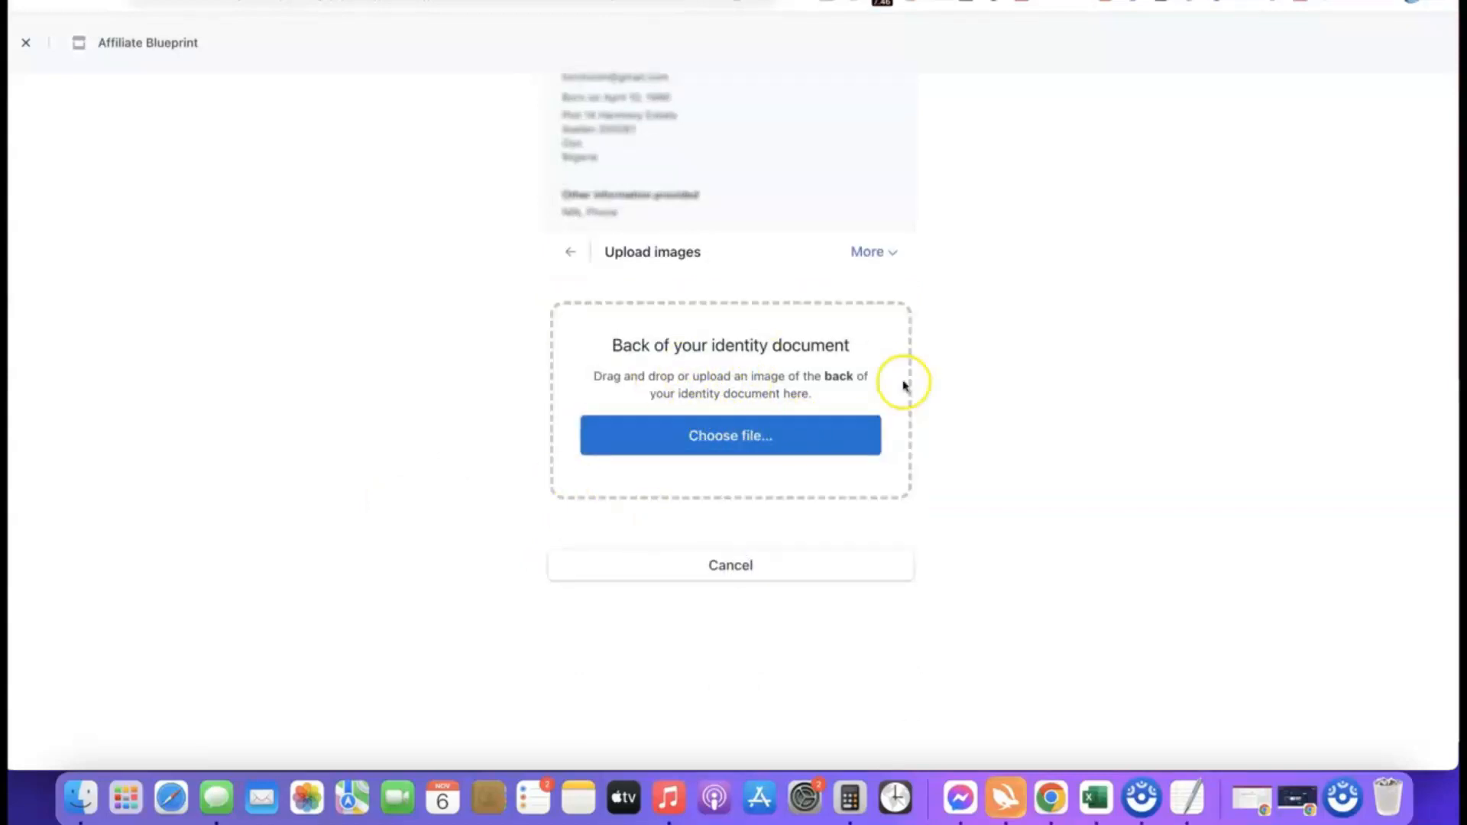
Step: Upload drivers_license_back.jpg as the back of the identity document, accept the image anyway and return to the dashboard
click(735, 438)
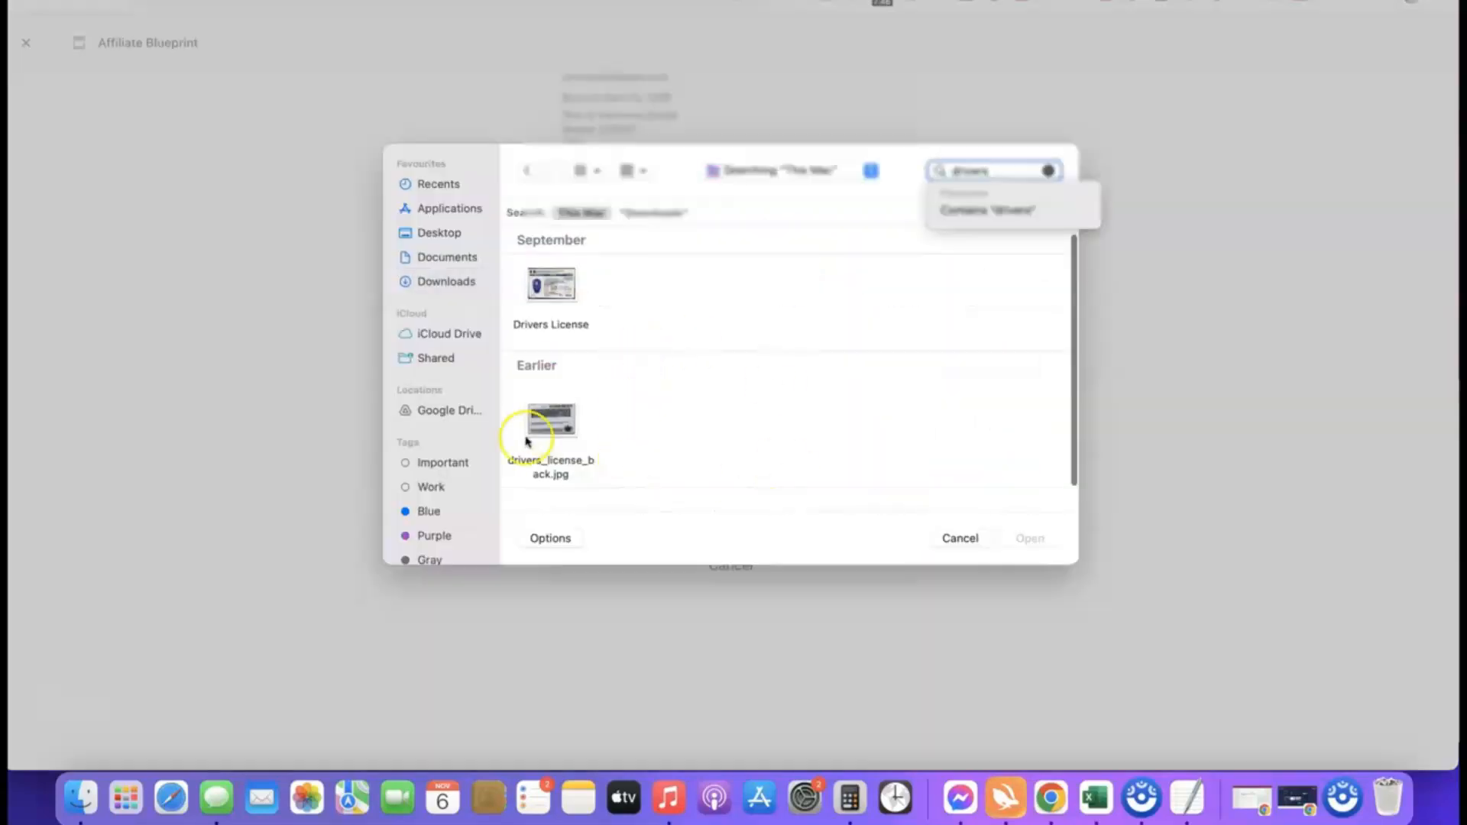
click(550, 428)
click(1030, 540)
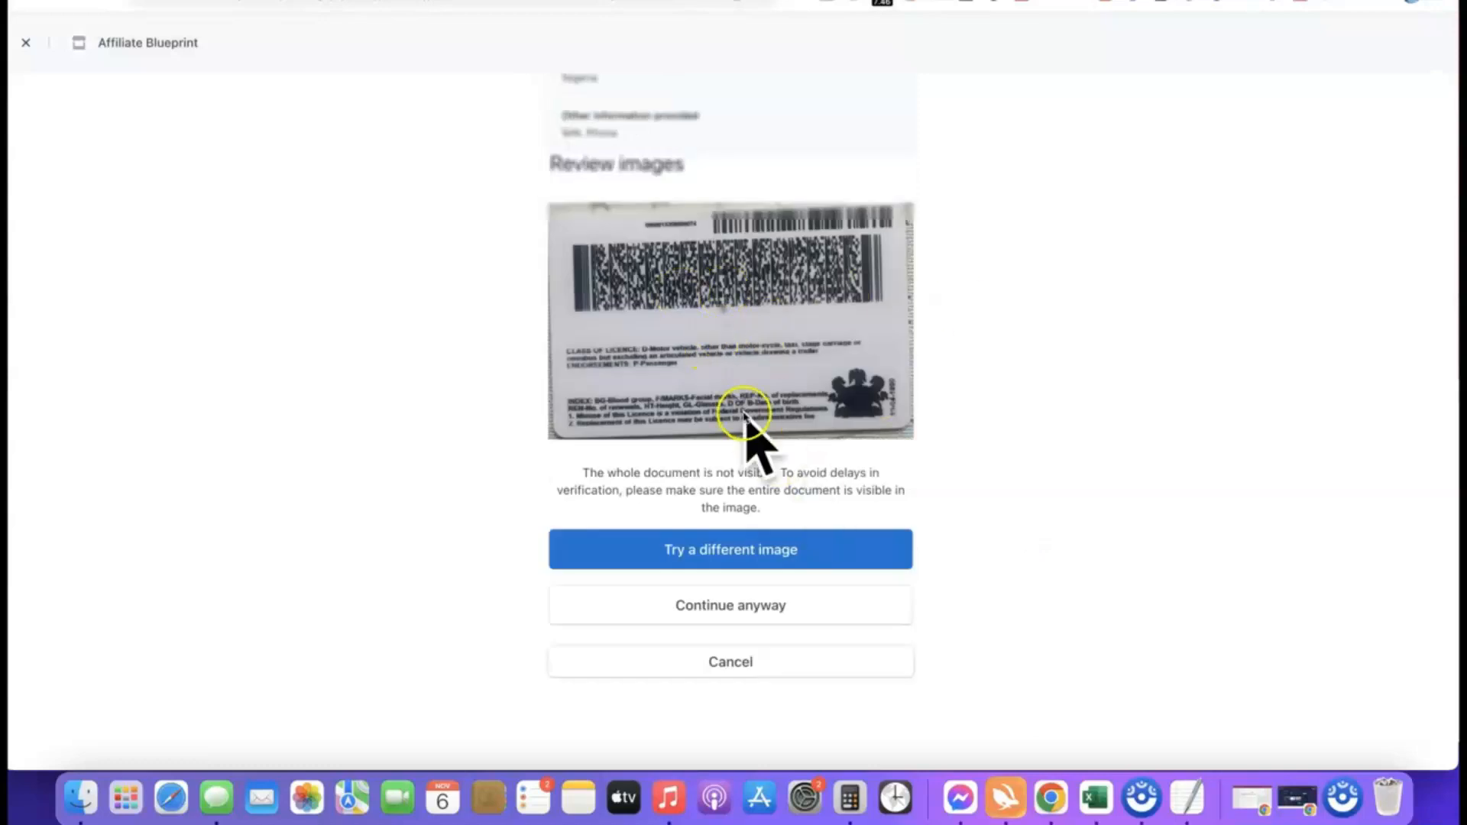
click(723, 605)
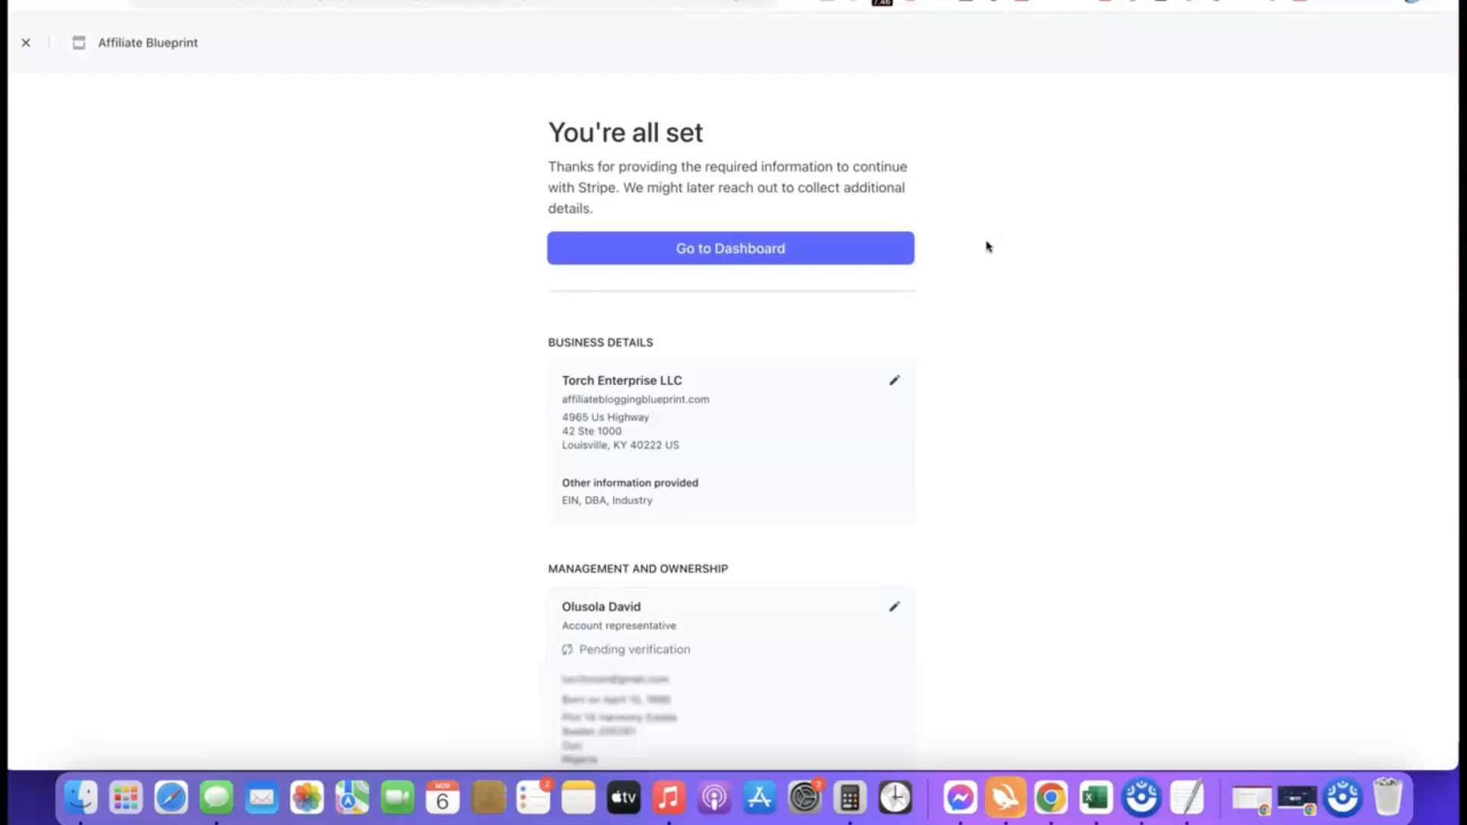
click(730, 249)
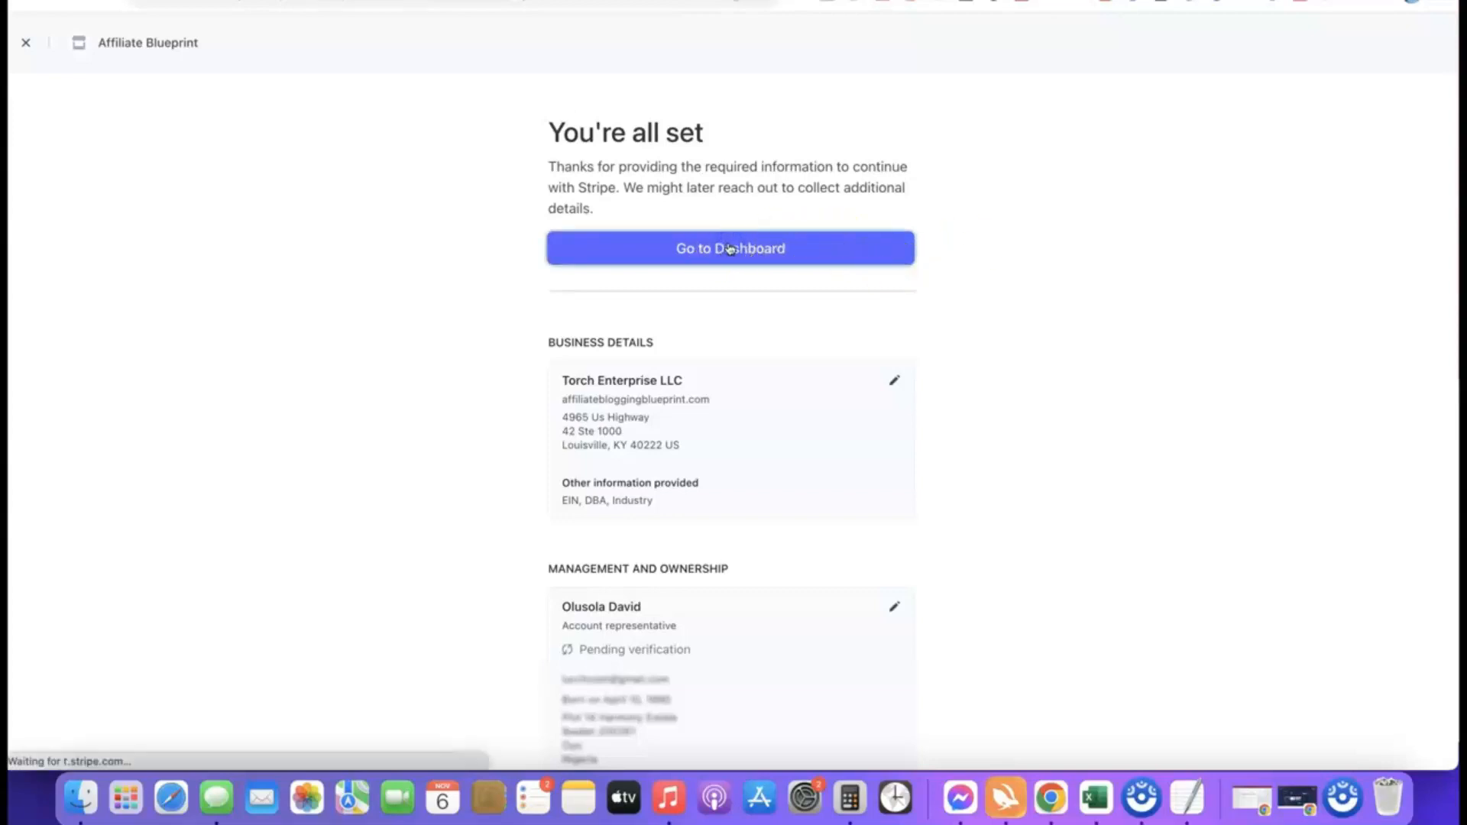